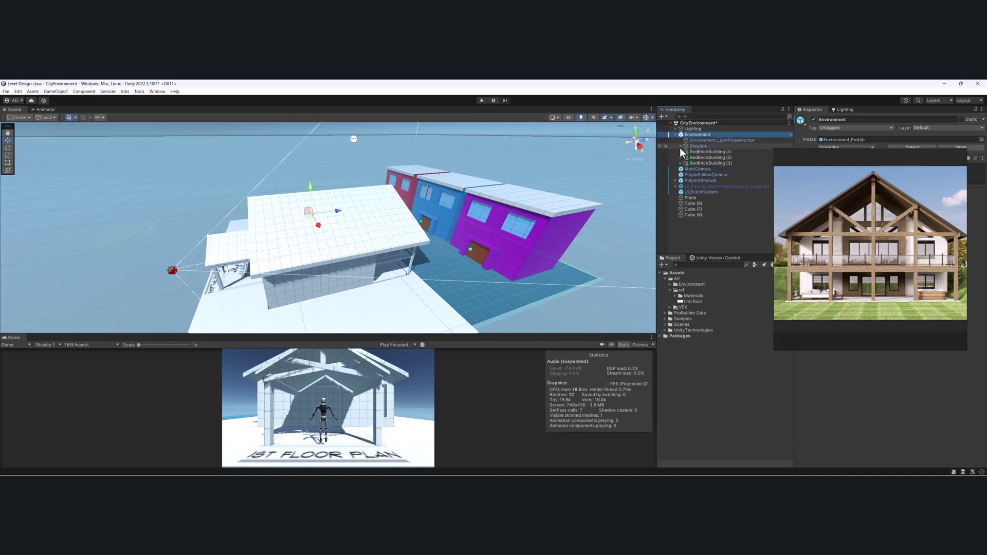
# Deactivate the three RedBrickBuilding objects in the Environment prefab.
pyautogui.click(705, 162)
pyautogui.keyDown('shift'); pyautogui.click(736, 152); pyautogui.keyUp('shift')
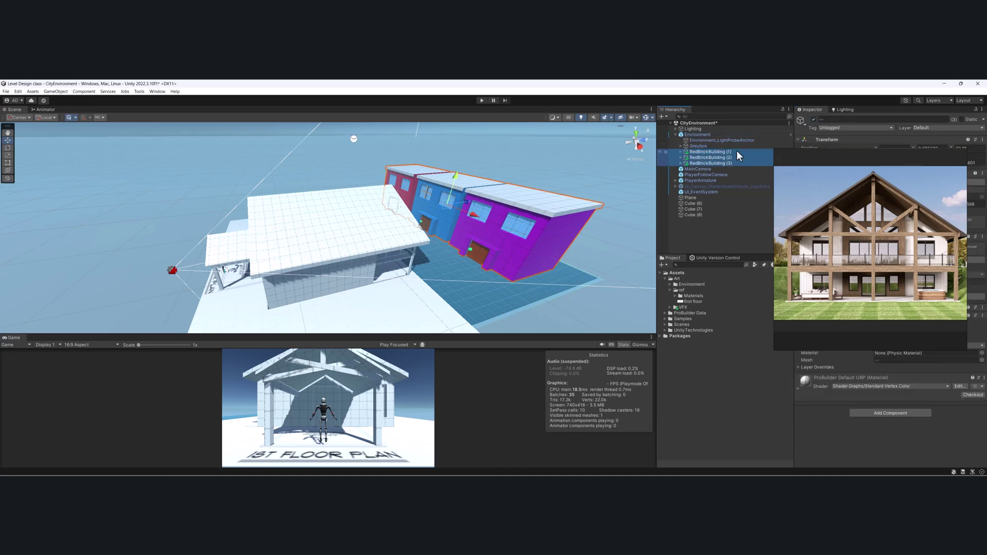
pyautogui.click(814, 120)
pyautogui.keyDown('alt'); pyautogui.moveTo(462, 216); pyautogui.dragTo(580, 176); pyautogui.keyUp('alt')
pyautogui.keyDown('alt'); pyautogui.moveTo(379, 228); pyautogui.dragTo(290, 246); pyautogui.keyUp('alt')
# Deactivate the Ground_Mesh object in the Greybox primitives.
pyautogui.click(464, 246)
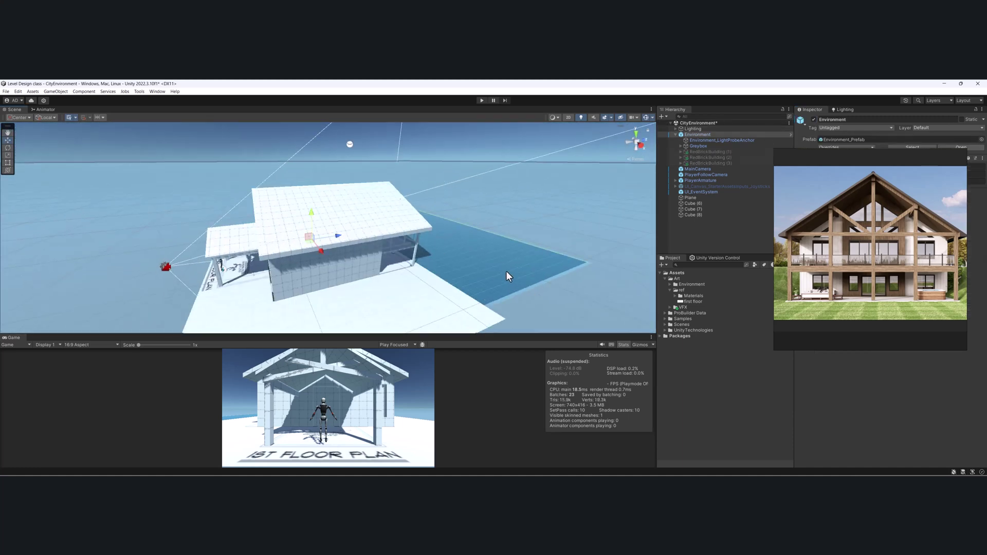
pyautogui.click(508, 276)
pyautogui.click(506, 272)
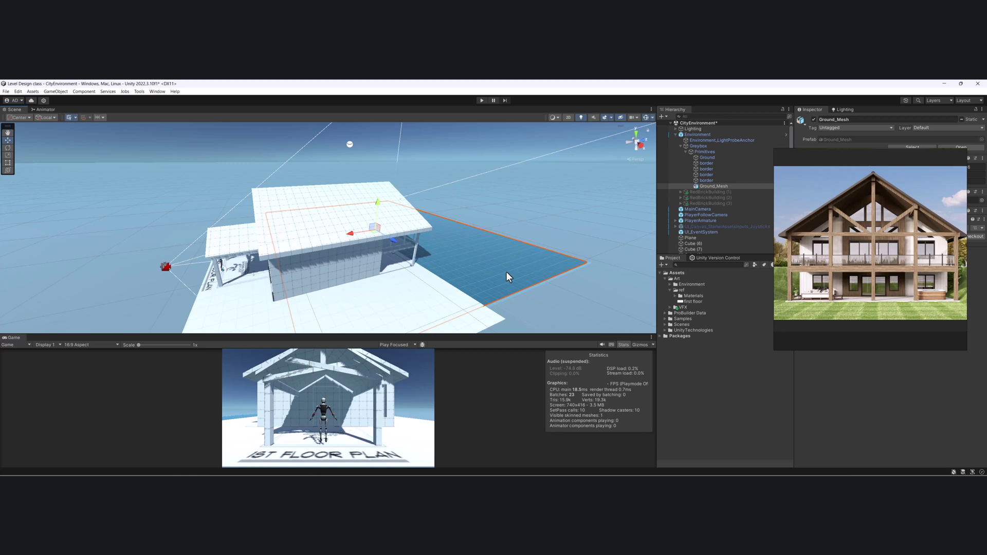
pyautogui.click(813, 119)
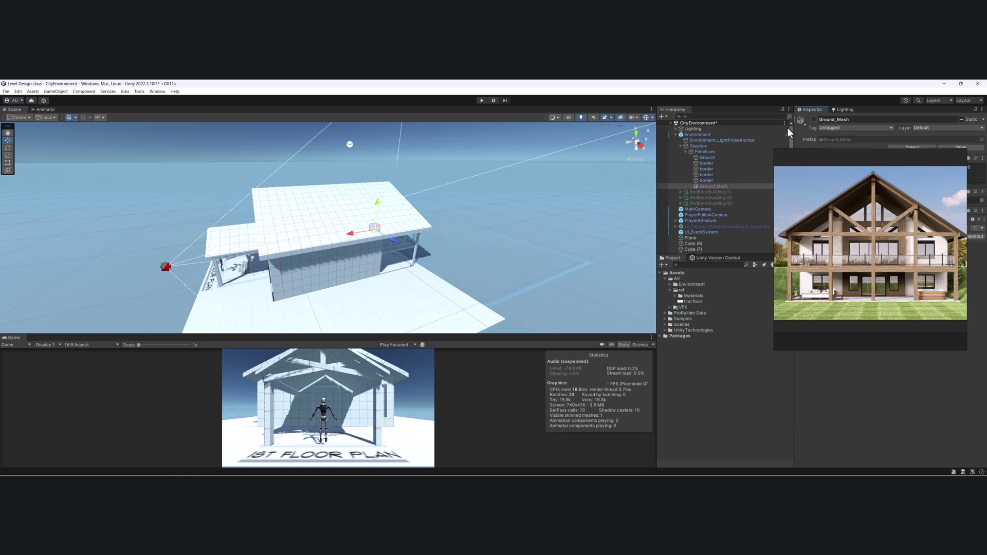
# Deactivate the Ground plane and reactivate it.
pyautogui.click(740, 157)
pyautogui.scroll(-2, 604, 214)
pyautogui.click(813, 119)
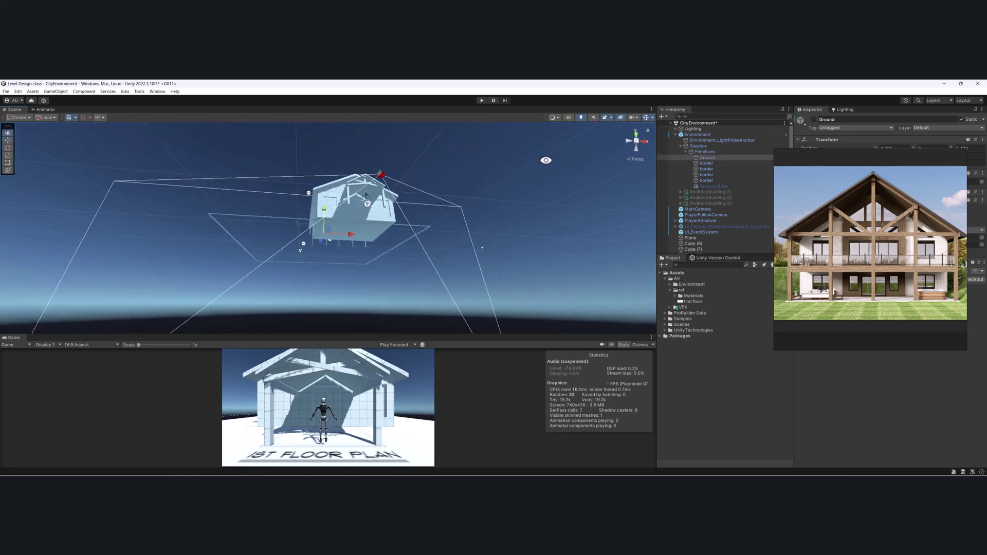
pyautogui.click(813, 120)
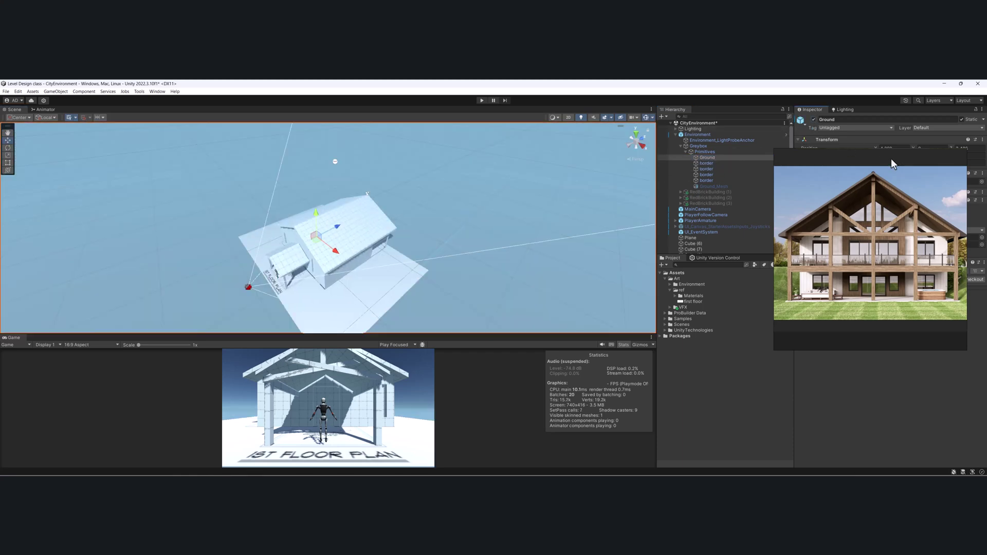
# Examine the rear and front facade reference images next to the greybox house.
pyautogui.moveTo(845, 167); pyautogui.dragTo(844, 244)
pyautogui.keyDown('alt'); pyautogui.moveTo(480, 246); pyautogui.dragTo(267, 220); pyautogui.keyUp('alt')
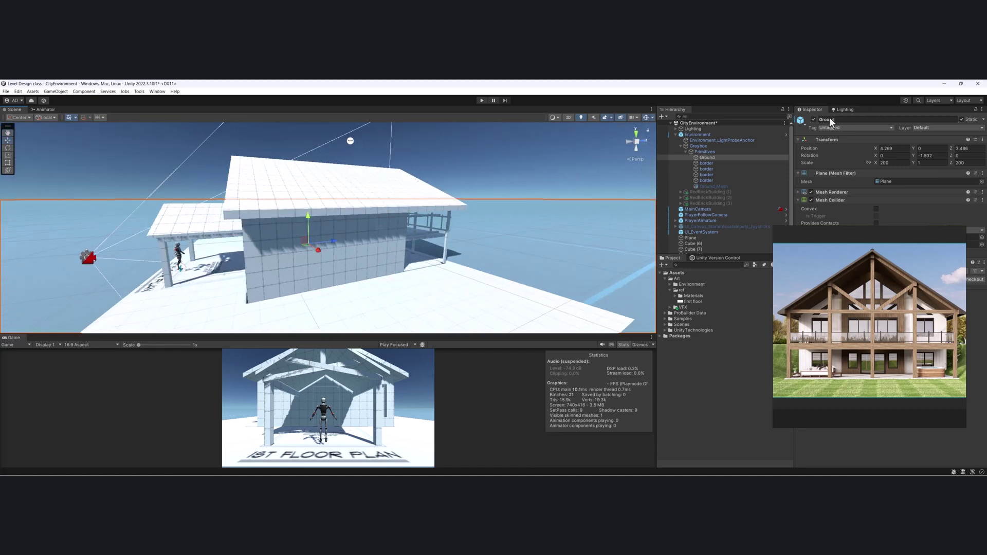
pyautogui.moveTo(447, 198)
pyautogui.keyDown('alt'); pyautogui.mouseDown()
pyautogui.moveTo(267, 220)
pyautogui.moveTo(410, 200)
pyautogui.moveTo(403, 229)
pyautogui.moveTo(436, 206)
pyautogui.mouseUp(); pyautogui.keyUp('alt')
pyautogui.moveTo(881, 301); pyautogui.dragTo(869, 299)
pyautogui.moveTo(869, 299); pyautogui.dragTo(877, 330, button='middle')
pyautogui.moveTo(872, 302); pyautogui.dragTo(732, 240, button='right')
pyautogui.scroll(5, 735, 242)
pyautogui.scroll(-6, 730, 244)
pyautogui.scroll(-2, 729, 249)
pyautogui.moveTo(730, 249); pyautogui.dragTo(742, 335, button='middle')
pyautogui.scroll(8, 746, 290)
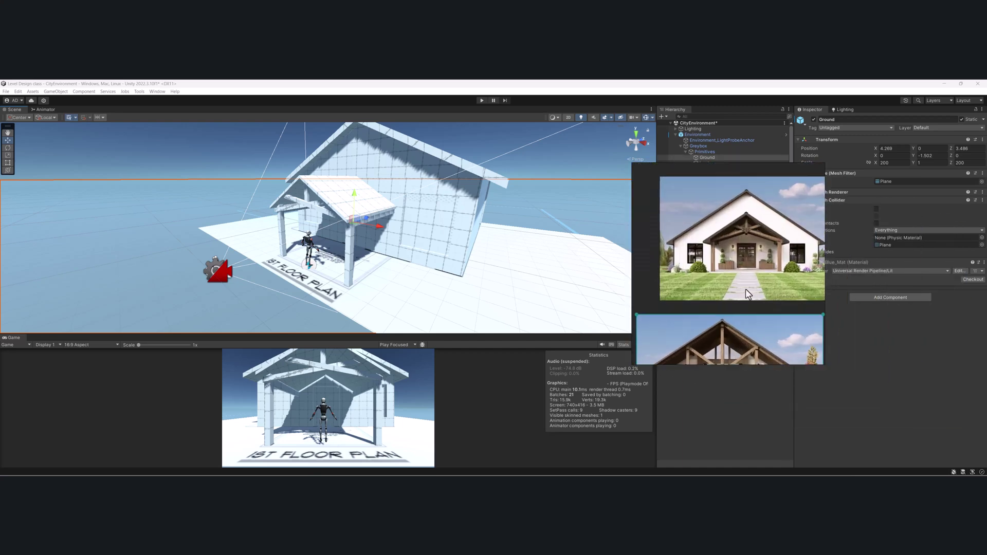
pyautogui.moveTo(727, 200); pyautogui.dragTo(745, 264, button='middle')
pyautogui.scroll(-5, 744, 263)
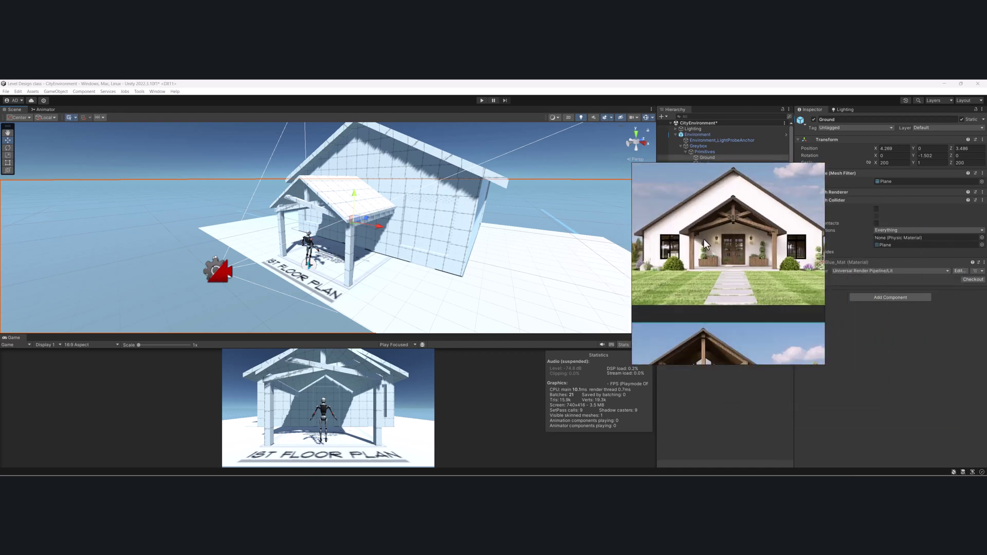
# Examine the reference images of the porch entrance and compare them with the greybox porch.
pyautogui.scroll(6, 695, 257)
pyautogui.moveTo(697, 231); pyautogui.dragTo(724, 262, button='middle')
pyautogui.scroll(-5, 724, 262)
pyautogui.moveTo(791, 263); pyautogui.dragTo(701, 256, button='middle')
pyautogui.moveTo(820, 314); pyautogui.dragTo(733, 269, button='middle')
pyautogui.scroll(-6, 760, 197)
pyautogui.moveTo(646, 254); pyautogui.dragTo(732, 247, button='middle')
pyautogui.moveTo(404, 229); pyautogui.dragTo(399, 253, button='middle')
pyautogui.keyDown('alt'); pyautogui.moveTo(398, 253); pyautogui.dragTo(423, 218); pyautogui.keyUp('alt')
pyautogui.moveTo(425, 218); pyautogui.dragTo(407, 229, button='middle')
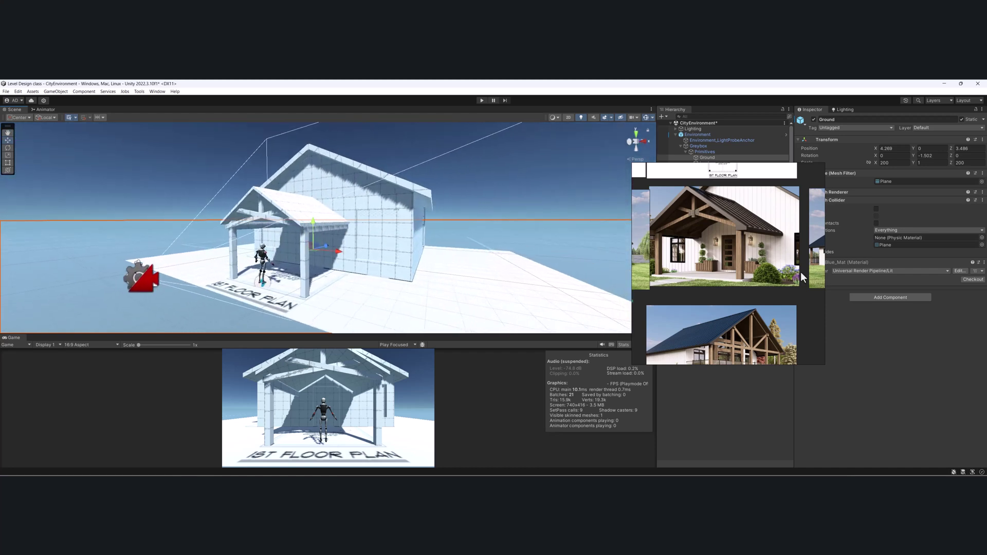
pyautogui.moveTo(716, 243); pyautogui.dragTo(763, 248, button='middle')
# Switch to textures.com in the browser and open its free content page.
pyautogui.moveTo(435, 173); pyautogui.dragTo(373, 166)
pyautogui.doubleClick(445, 167)
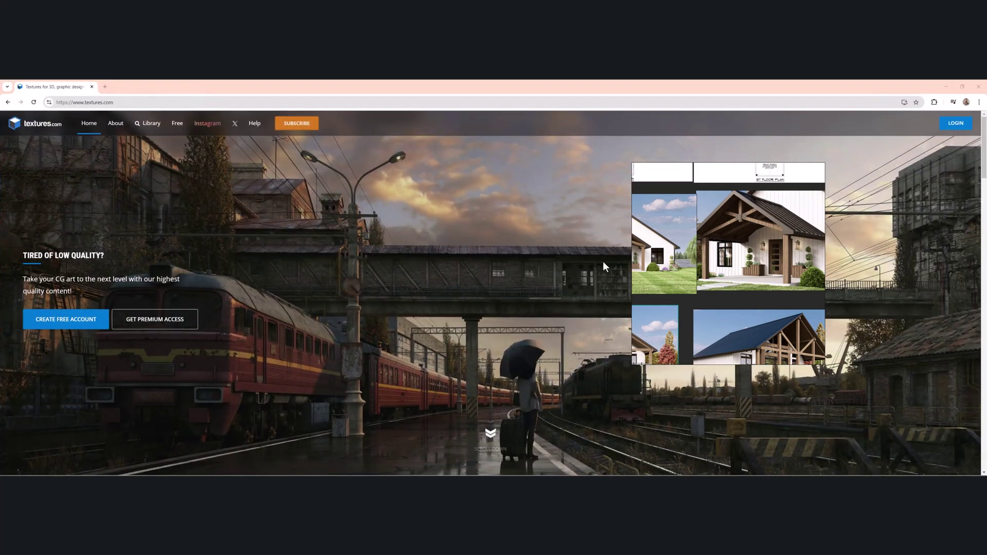
pyautogui.moveTo(756, 229); pyautogui.dragTo(809, 256, button='middle')
pyautogui.scroll(-3, 809, 256)
pyautogui.scroll(3, 732, 257)
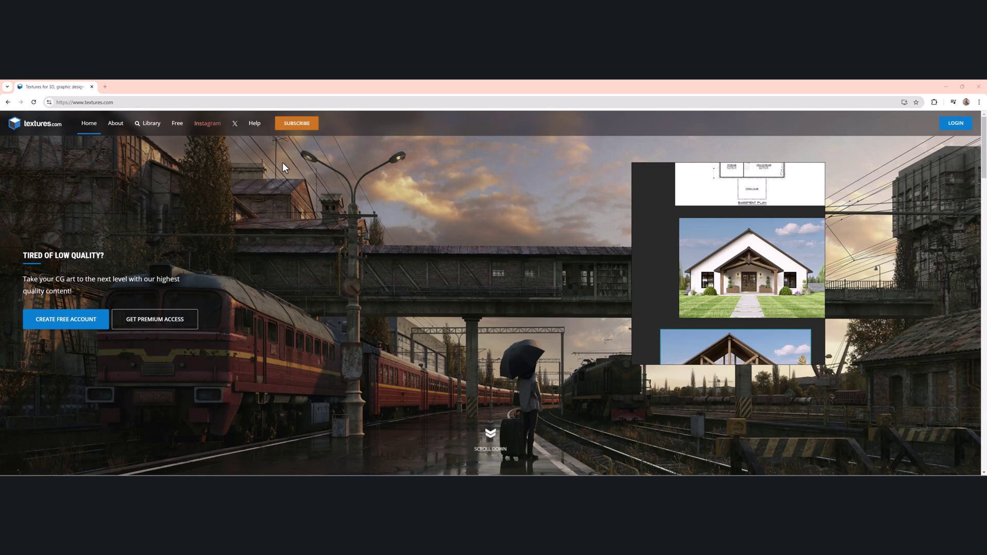
pyautogui.click(125, 101)
pyautogui.click(178, 124)
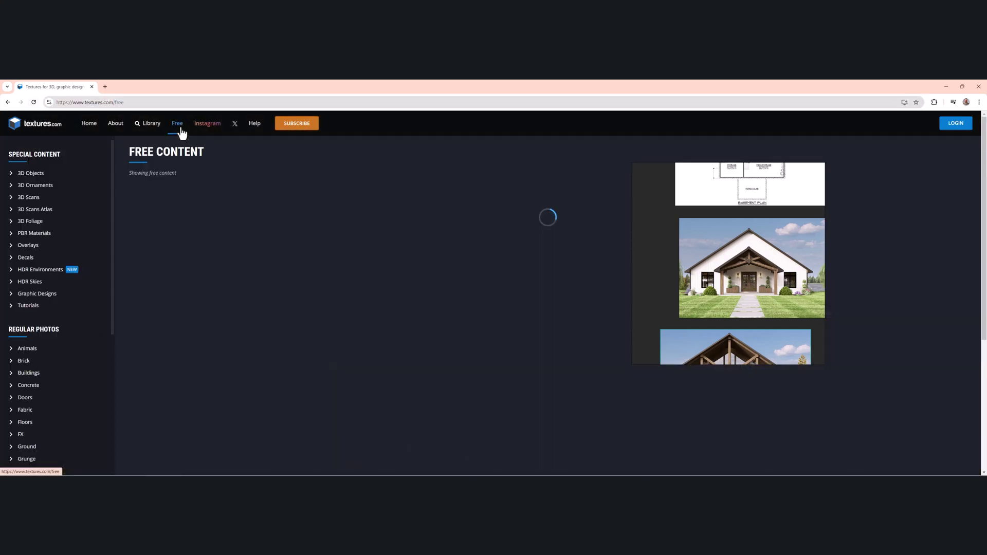
# Browse the free textures and categories on textures.com, and the latest content in its library.
pyautogui.moveTo(686, 205); pyautogui.dragTo(986, 295)
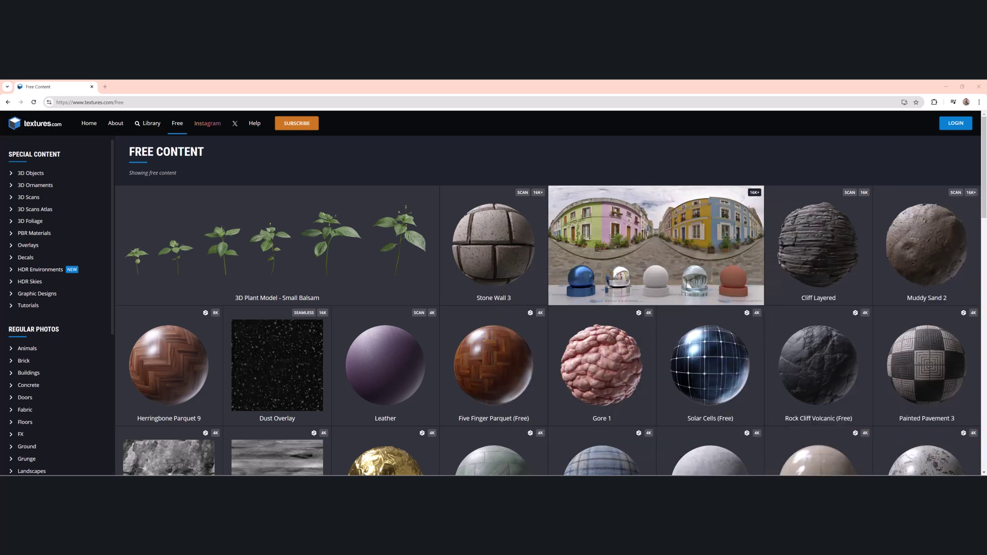
pyautogui.scroll(-5, 511, 329)
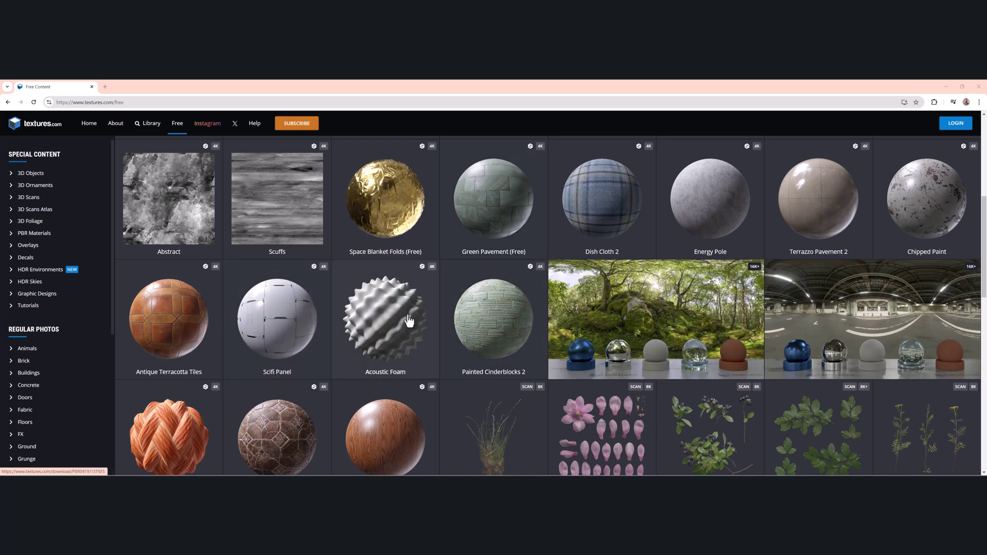
pyautogui.scroll(5, 400, 295)
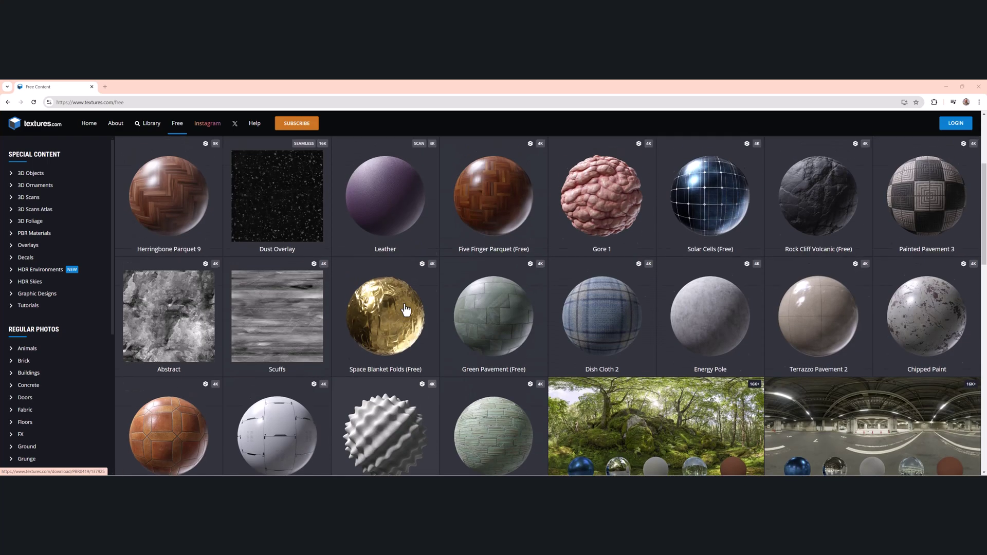
pyautogui.scroll(-5, 57, 308)
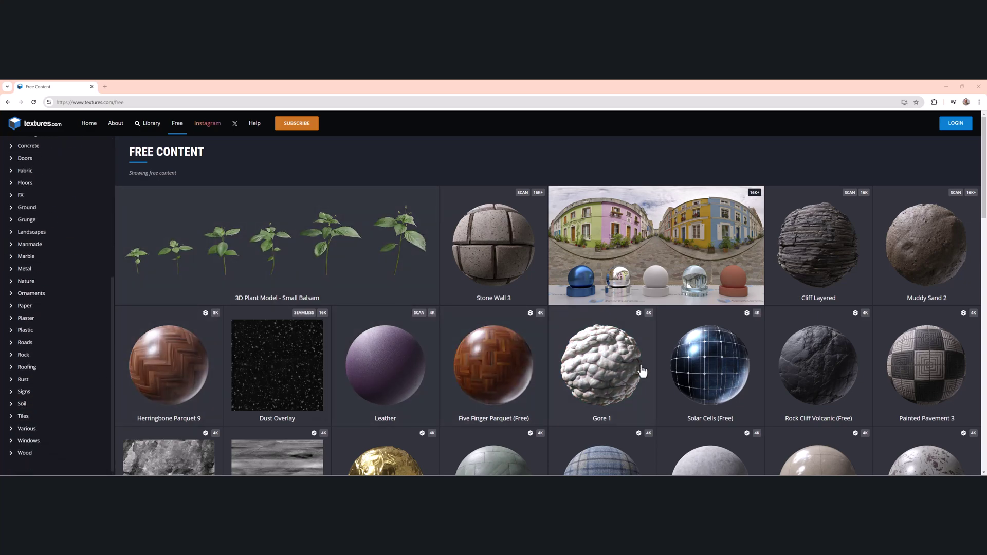
pyautogui.scroll(-3, 726, 177)
pyautogui.scroll(3, 728, 188)
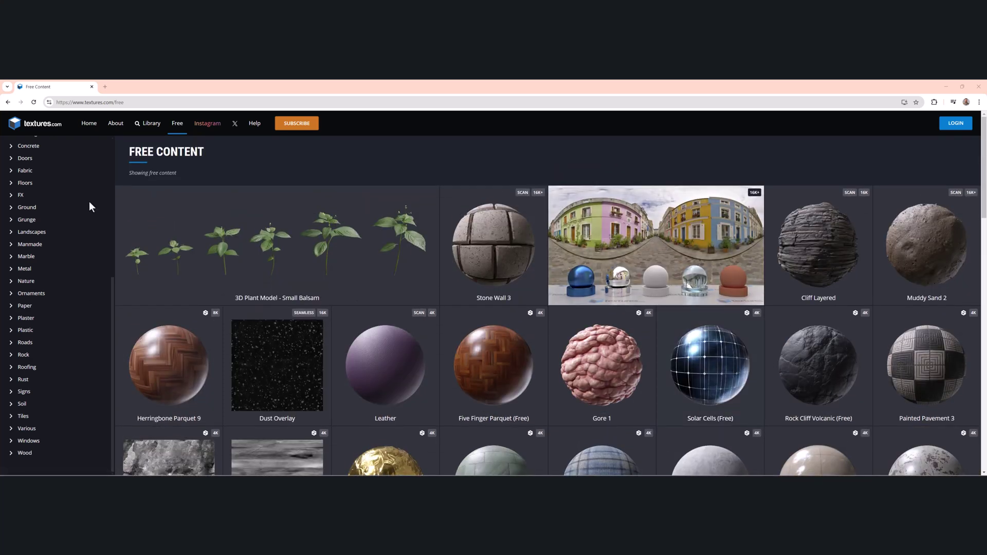
pyautogui.scroll(-1, 23, 295)
pyautogui.scroll(5, 23, 303)
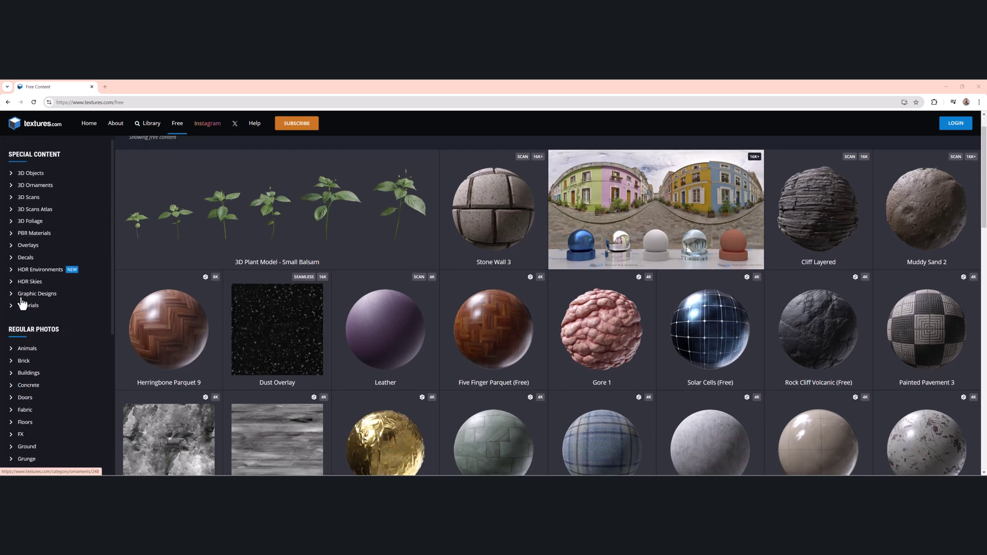
pyautogui.click(155, 128)
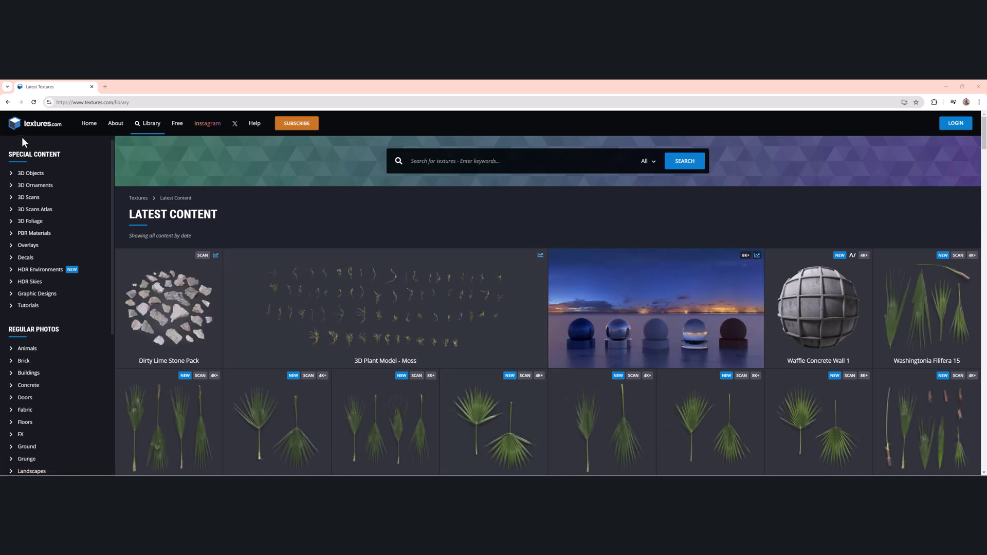
pyautogui.scroll(-3, 356, 297)
pyautogui.scroll(1, 357, 298)
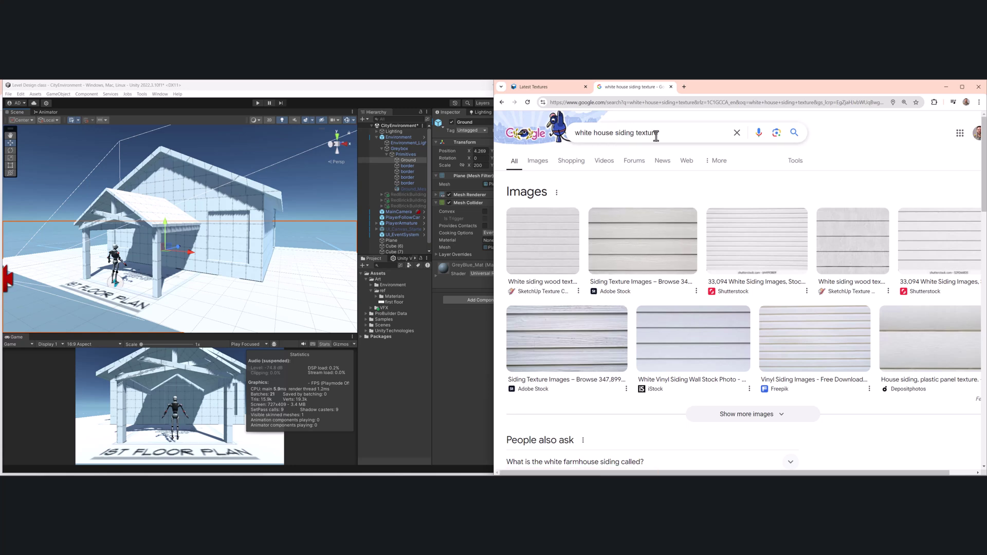
# Open the Adobe Stock siding texture page from the Google results for "white house siding texture".
pyautogui.moveTo(278, 248); pyautogui.dragTo(262, 268, button='middle')
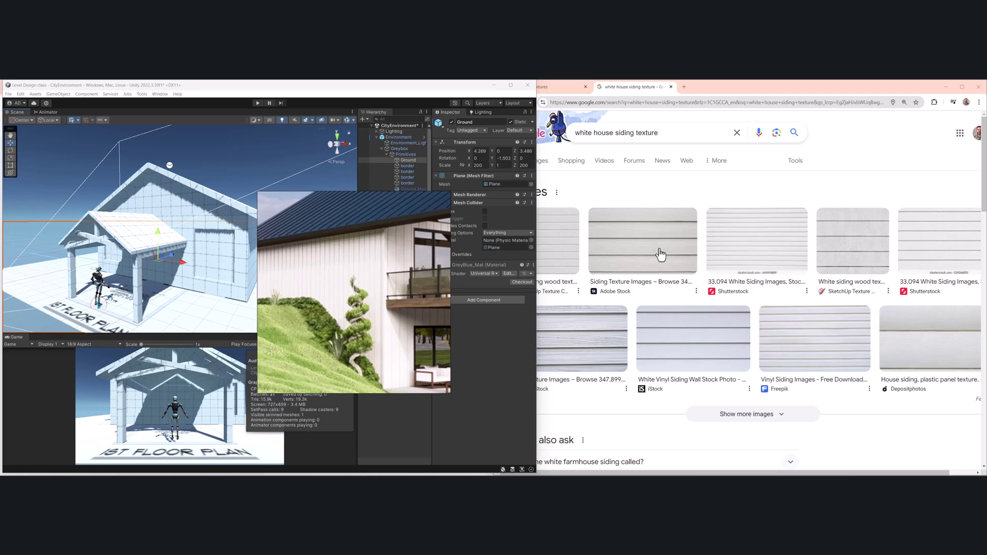
pyautogui.click(671, 293)
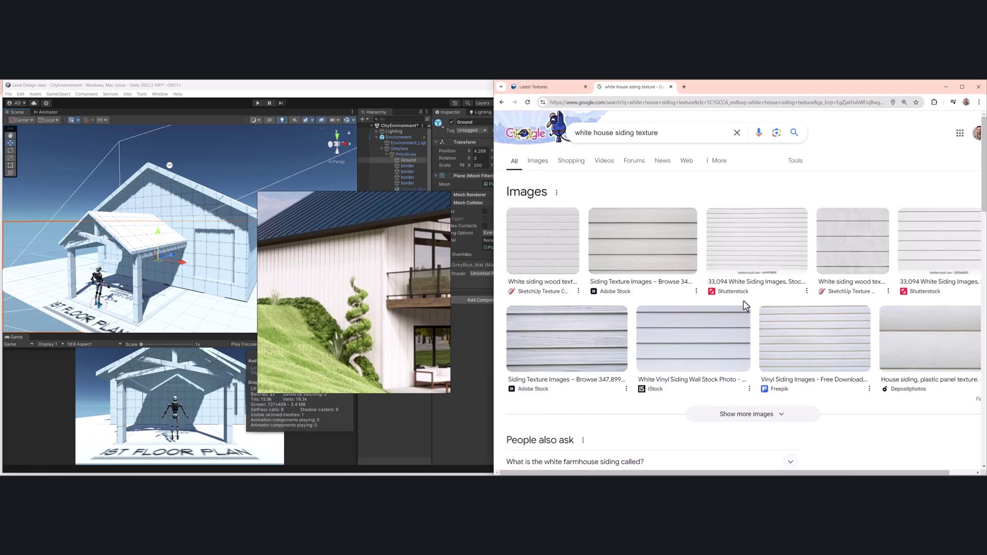
pyautogui.click(666, 251)
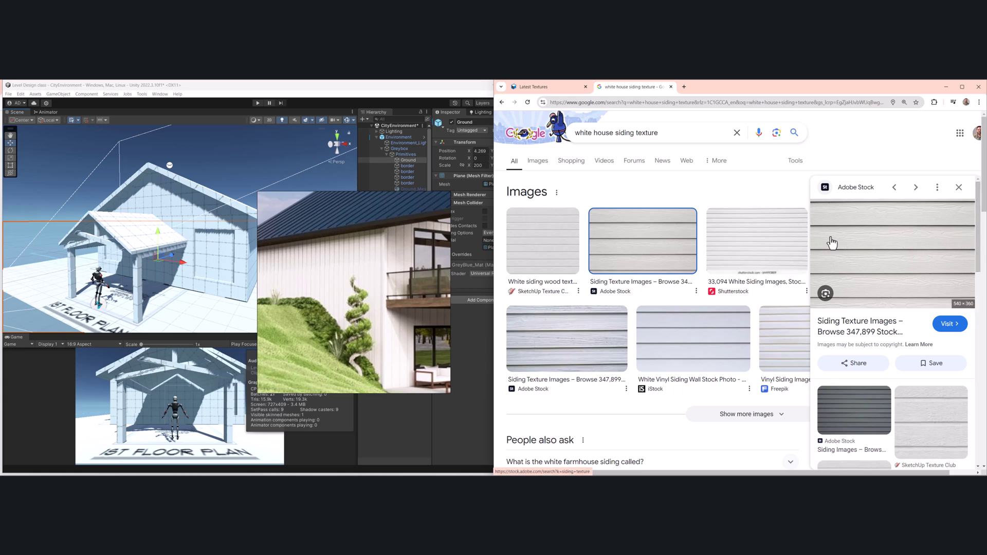
pyautogui.click(907, 253)
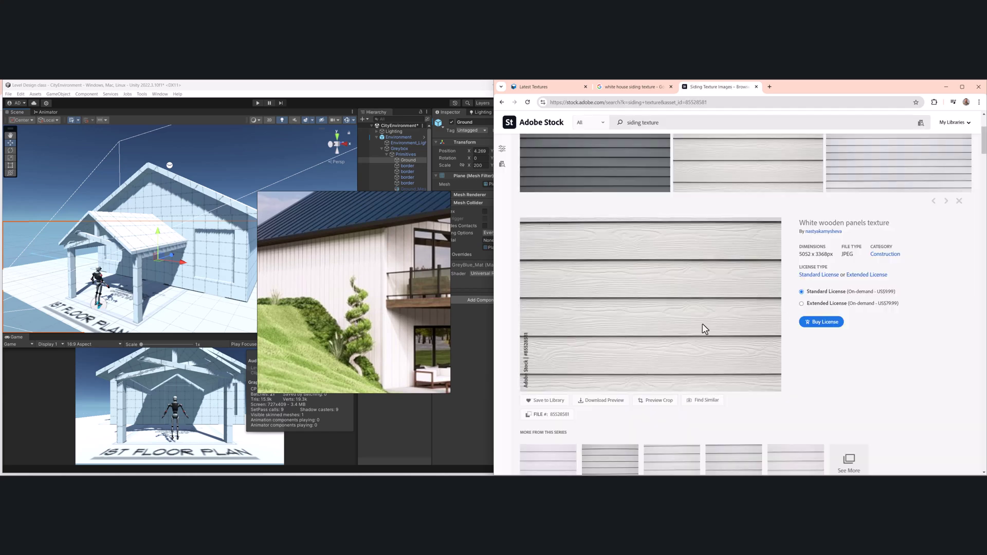
# Download the preview image of the White wooden panels texture to the Desktop as a JPEG.
pyautogui.scroll(3, 692, 292)
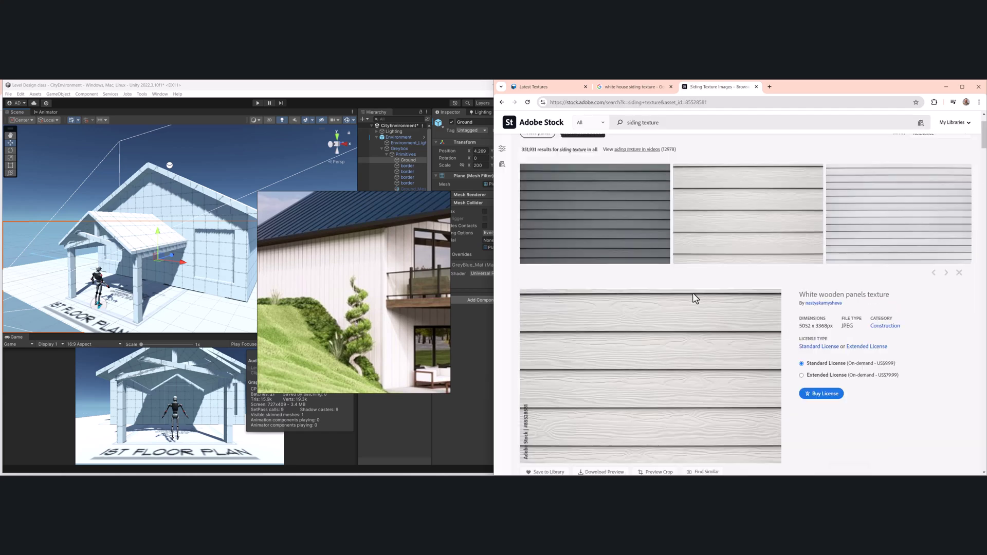
pyautogui.scroll(-3, 694, 293)
pyautogui.scroll(-2, 642, 319)
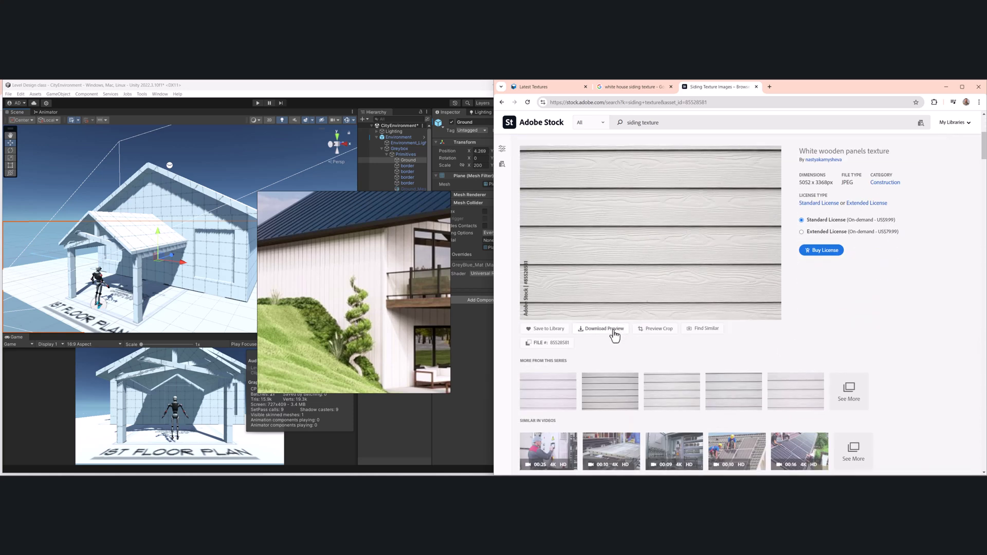
pyautogui.click(613, 332)
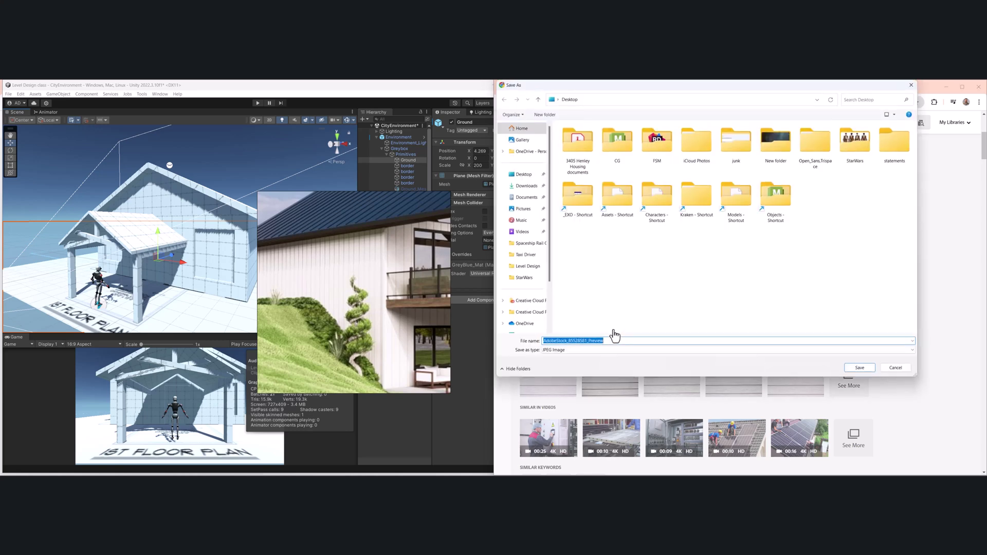
pyautogui.click(858, 367)
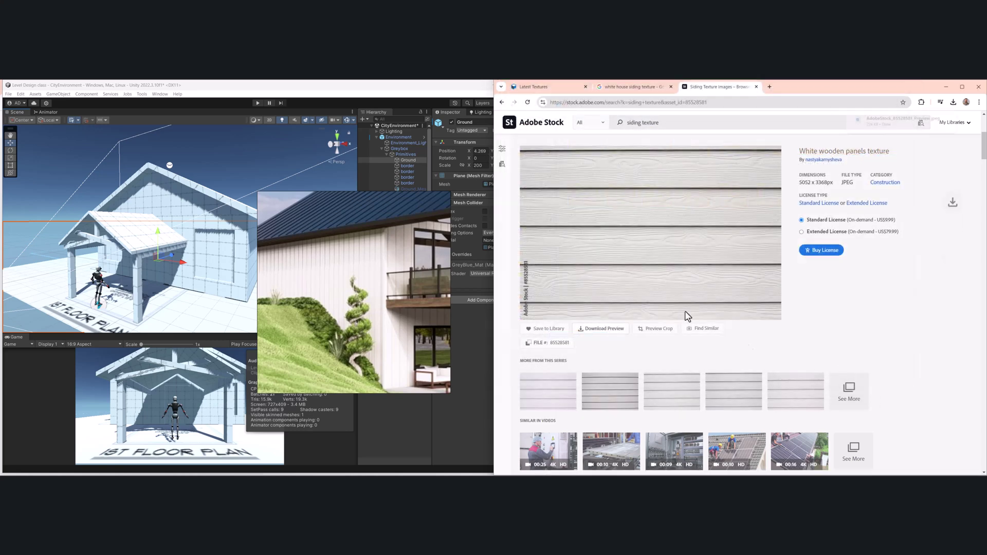
# Switch to Unity and create a folder named Materials inside the Art/Environment folder.
pyautogui.moveTo(397, 205); pyautogui.dragTo(725, 217)
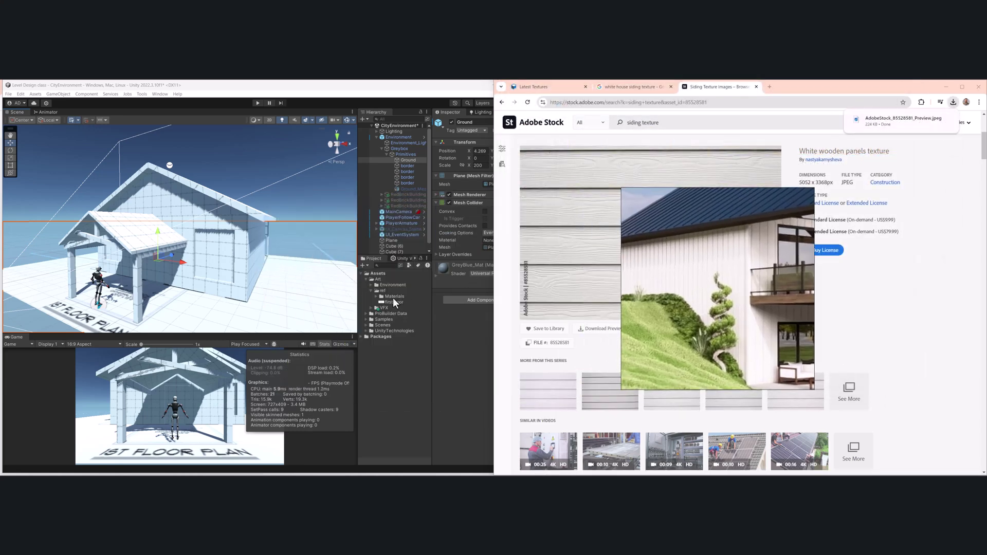
pyautogui.click(368, 291)
pyautogui.click(370, 285)
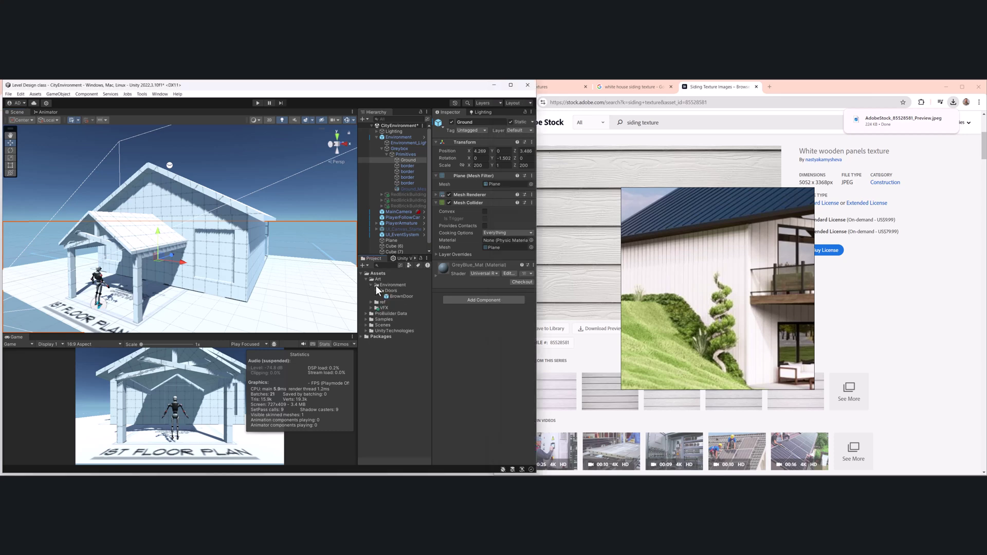
pyautogui.rightClick(381, 285)
pyautogui.moveTo(443, 88)
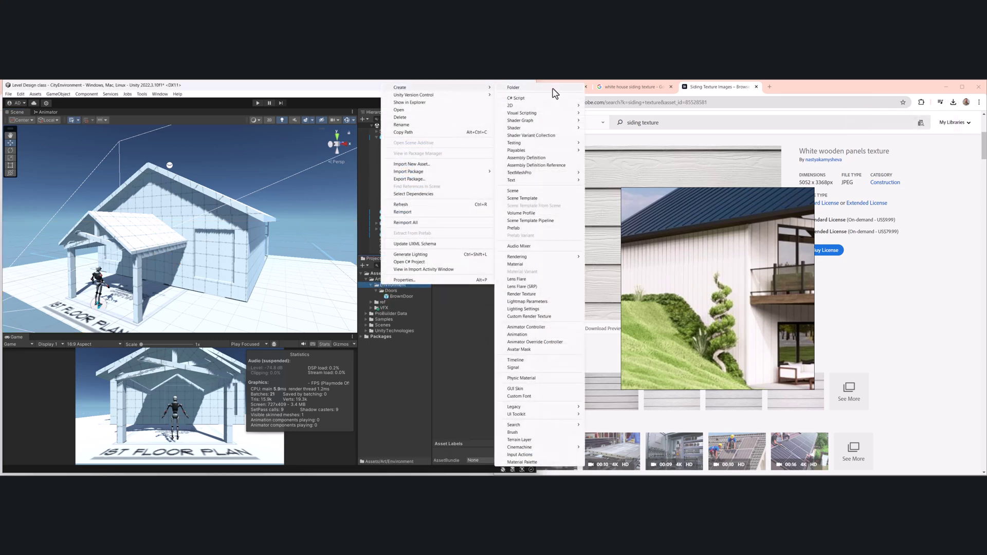
pyautogui.click(553, 91)
pyautogui.write('Materials')
pyautogui.press('Return')
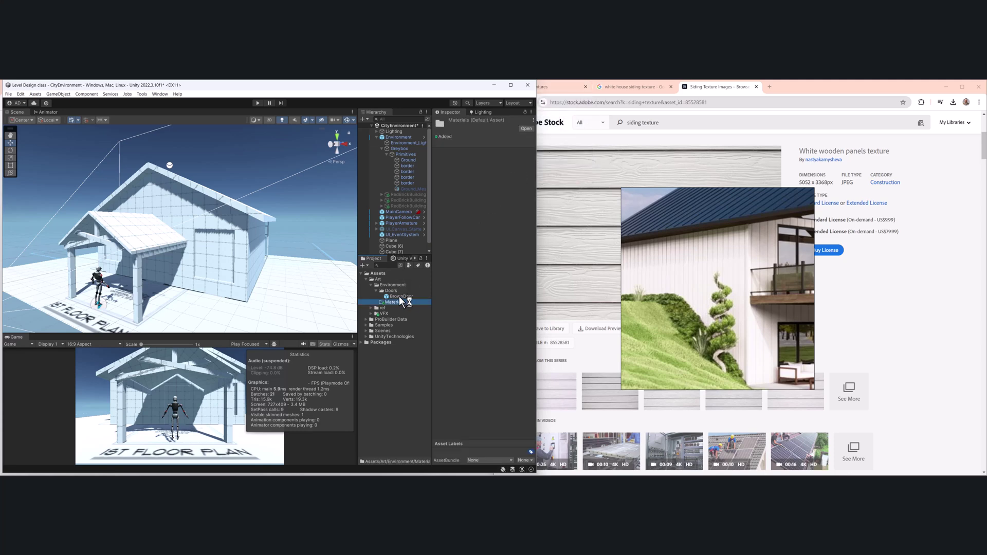
# Import the AdobeStock_85528581_Preview image from the Desktop into the Materials folder.
pyautogui.rightClick(404, 298)
pyautogui.click(404, 302)
pyautogui.rightClick(403, 303)
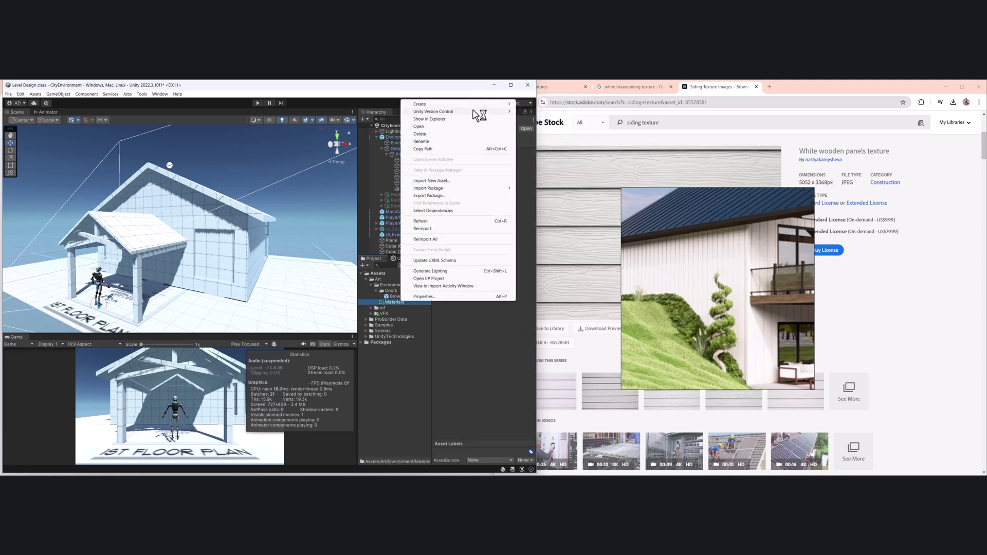
pyautogui.moveTo(478, 104)
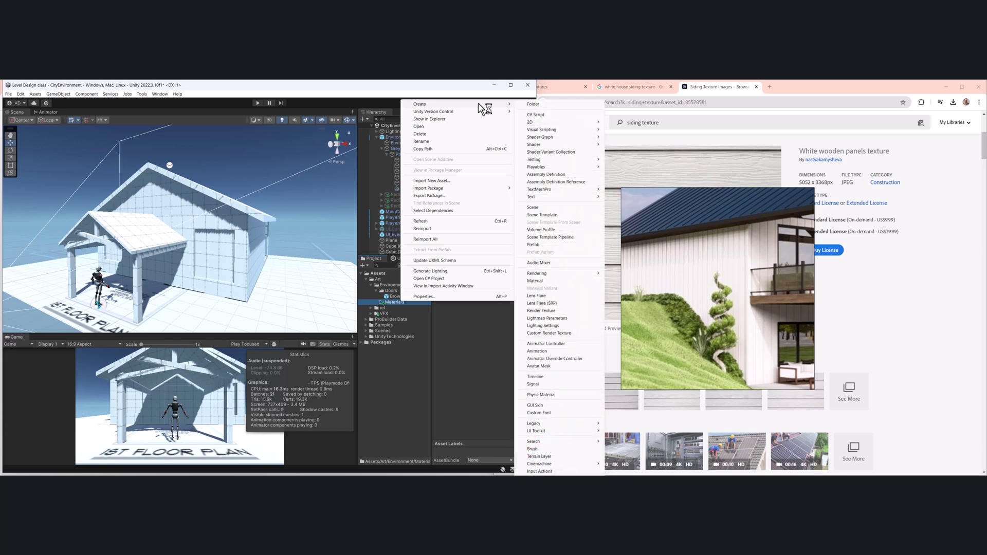
pyautogui.rightClick(393, 302)
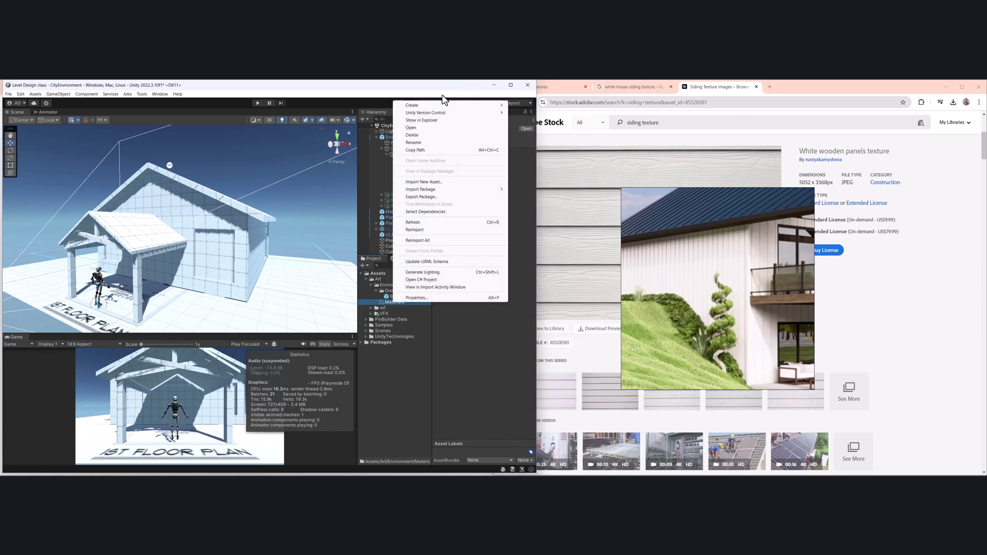
pyautogui.click(420, 184)
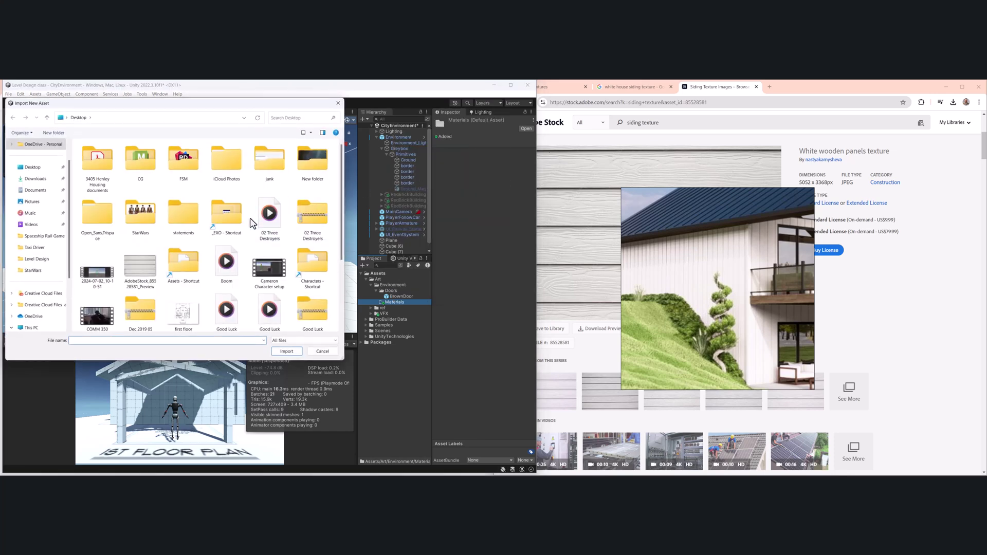
pyautogui.click(140, 266)
pyautogui.click(286, 351)
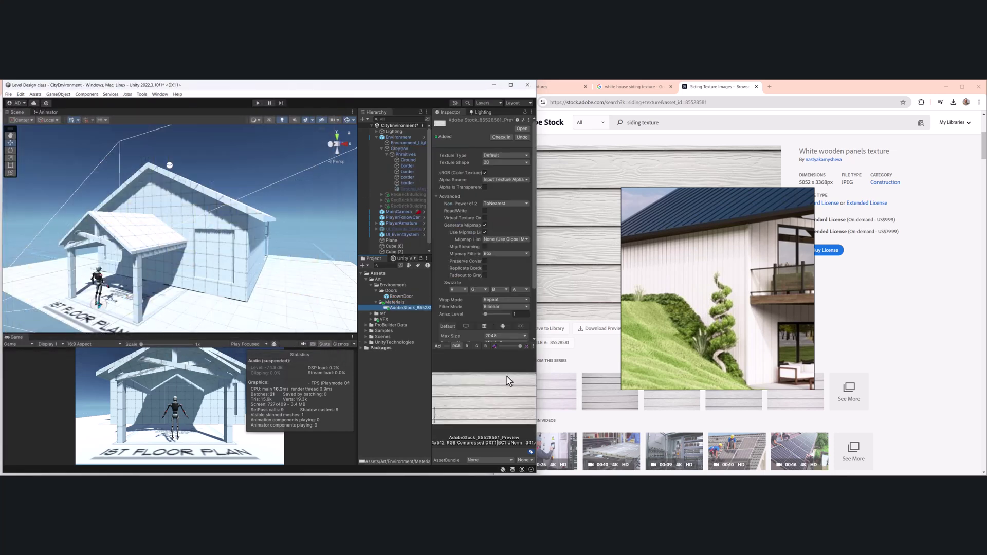
pyautogui.moveTo(149, 236)
pyautogui.keyDown('alt'); pyautogui.mouseDown()
pyautogui.moveTo(202, 216)
pyautogui.moveTo(153, 249)
pyautogui.mouseUp(); pyautogui.keyUp('alt')
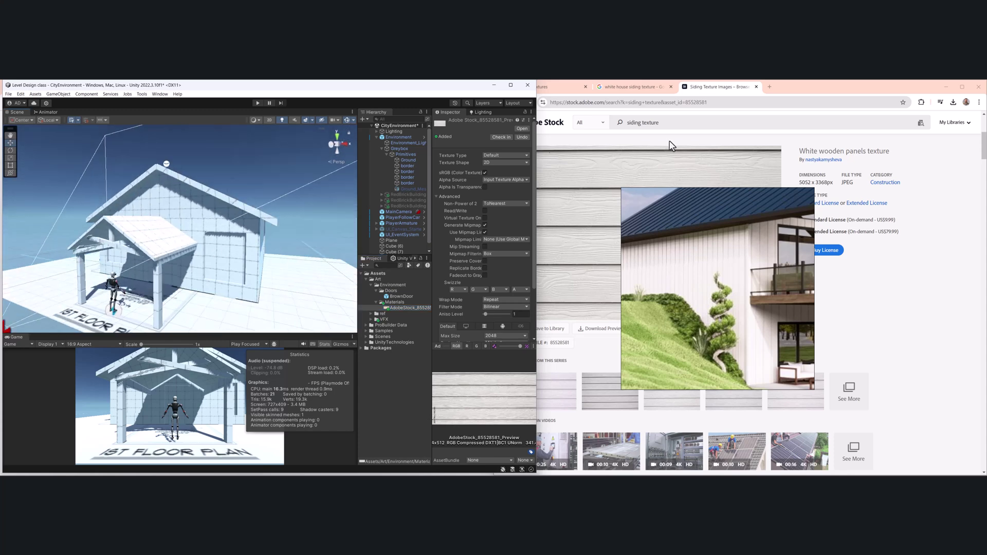
# Switch to the browser and close the Adobe Stock page and the image preview in the Google results.
pyautogui.click(735, 173)
pyautogui.moveTo(694, 246); pyautogui.dragTo(780, 231)
pyautogui.scroll(-1, 669, 293)
pyautogui.scroll(2, 637, 262)
pyautogui.click(502, 103)
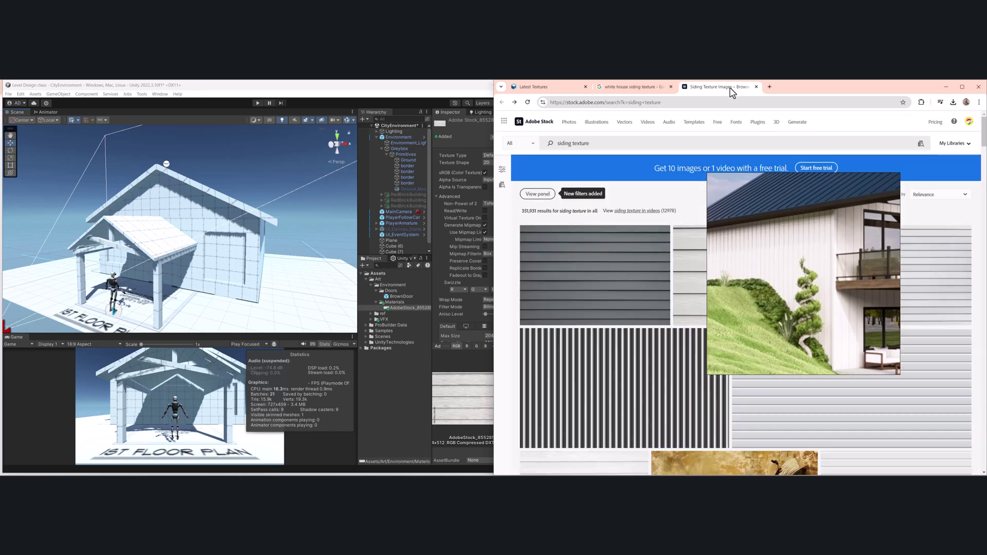
pyautogui.click(756, 87)
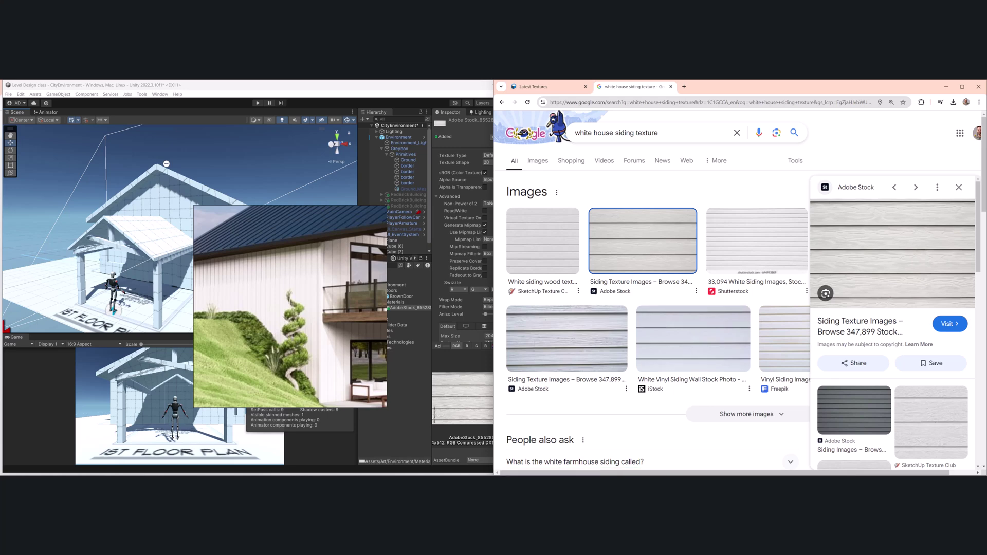
pyautogui.click(959, 187)
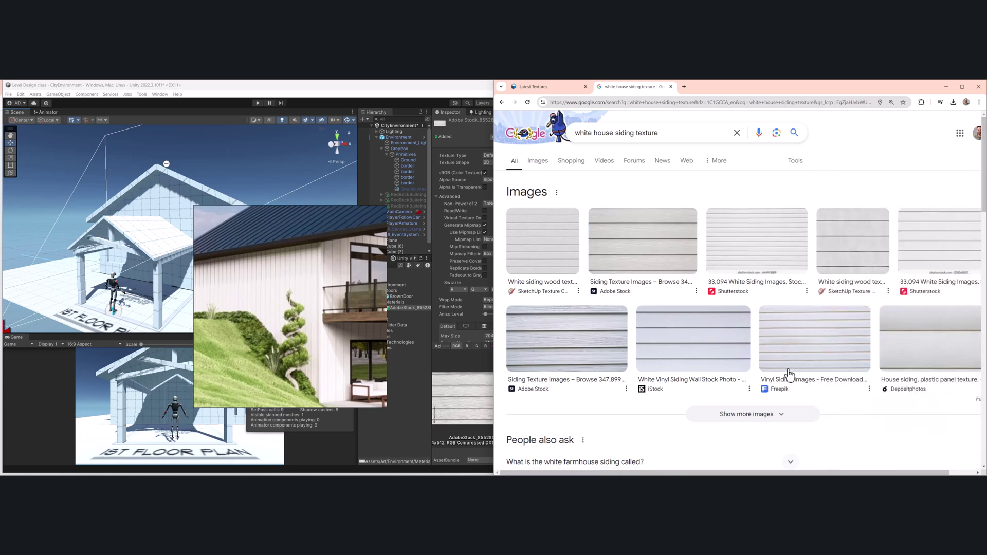
# Preview the Freepik vinyl siding result and browse the Google image results for "white house siding texture".
pyautogui.click(815, 337)
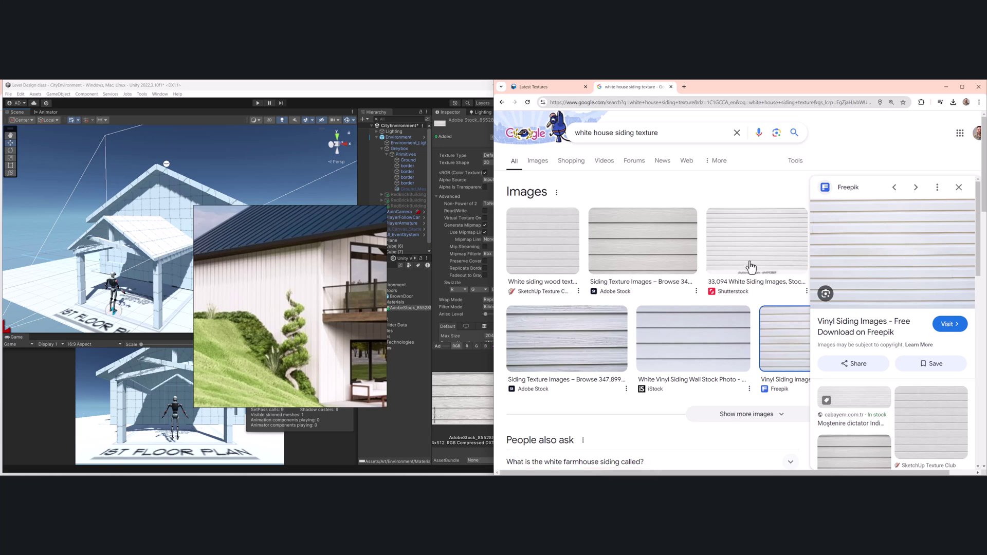
pyautogui.scroll(-2, 685, 355)
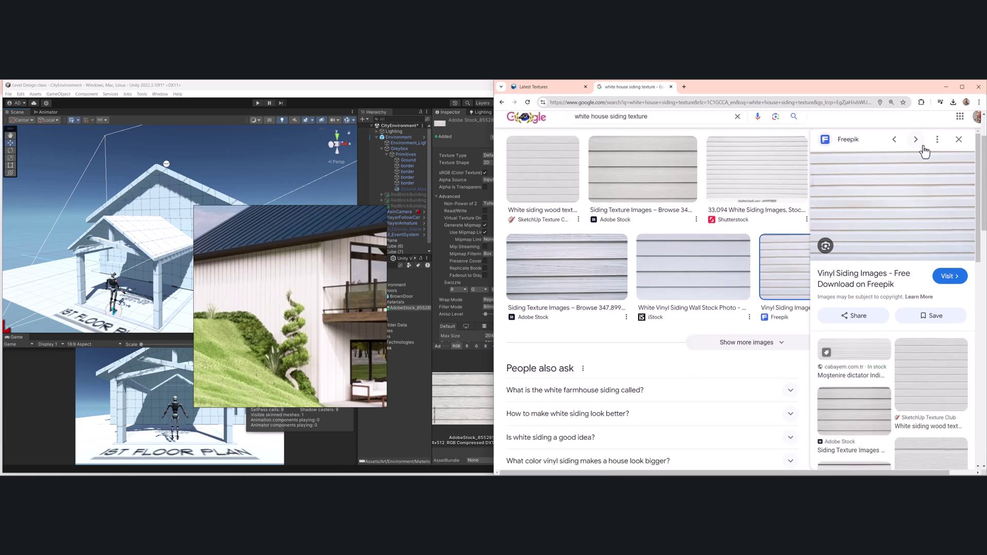
pyautogui.click(951, 147)
pyautogui.scroll(-3, 855, 235)
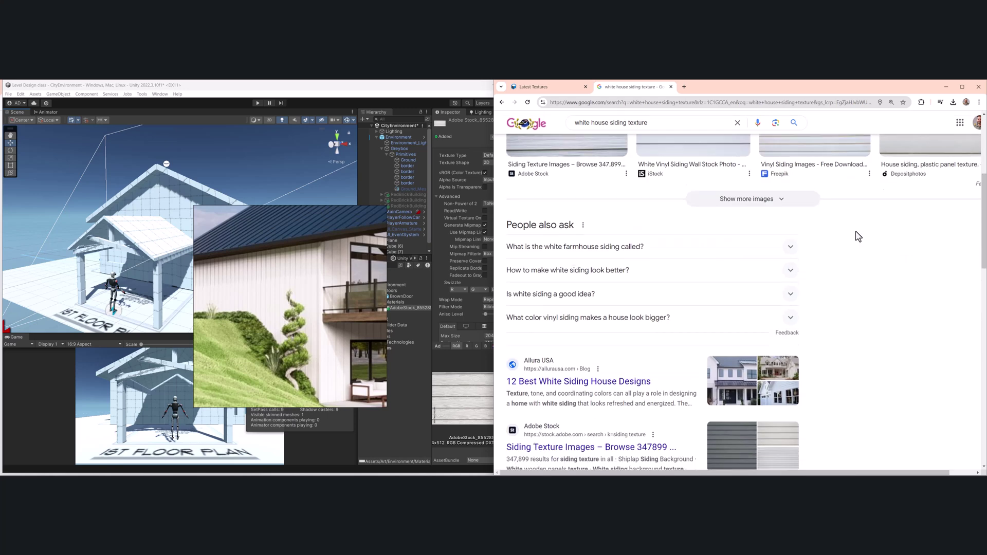
pyautogui.scroll(5, 853, 241)
pyautogui.click(533, 171)
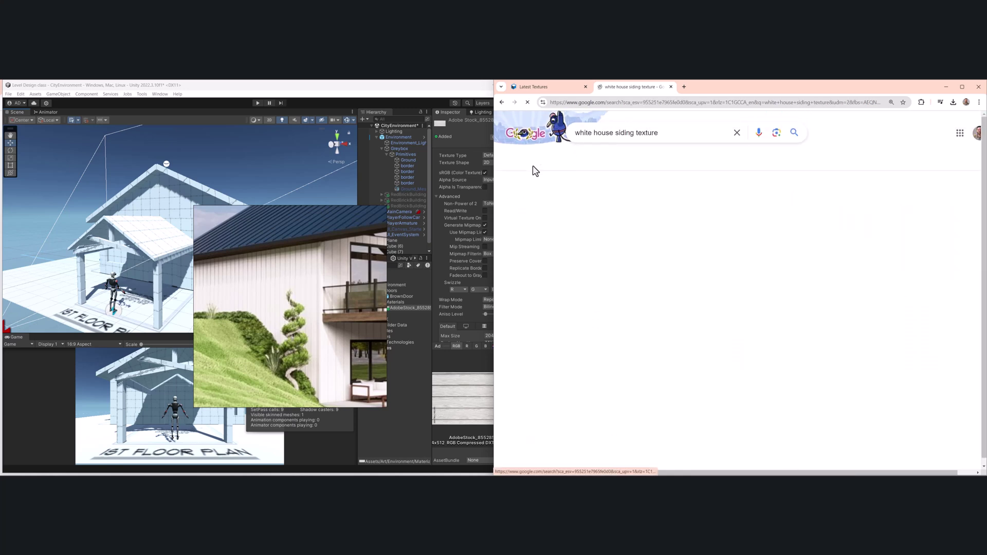
pyautogui.scroll(-2, 873, 276)
pyautogui.scroll(-1, 873, 277)
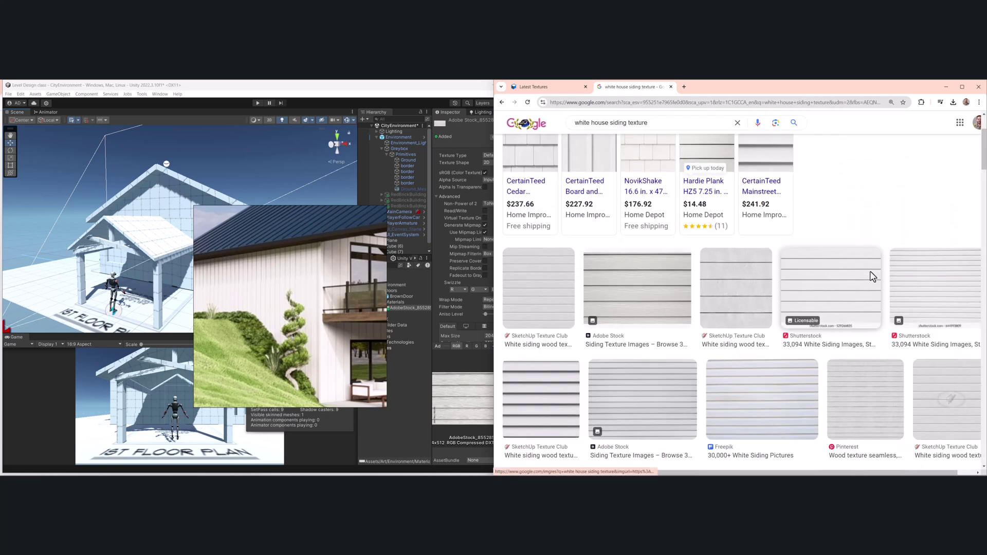
pyautogui.scroll(-2, 868, 228)
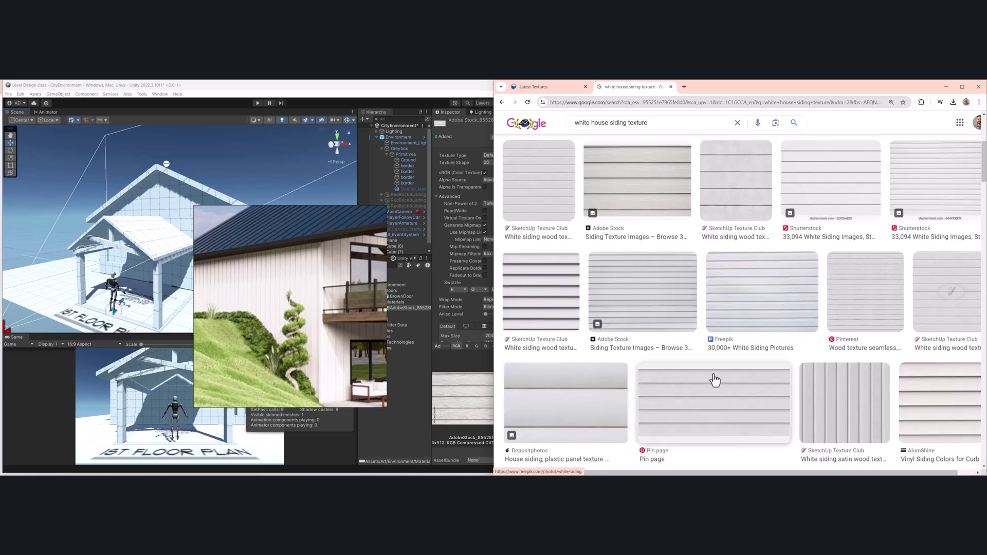
# View the enlarged preview of "White siding wood texture seamless 08837" on its SketchUp Texture Club page, and close the page.
pyautogui.click(550, 305)
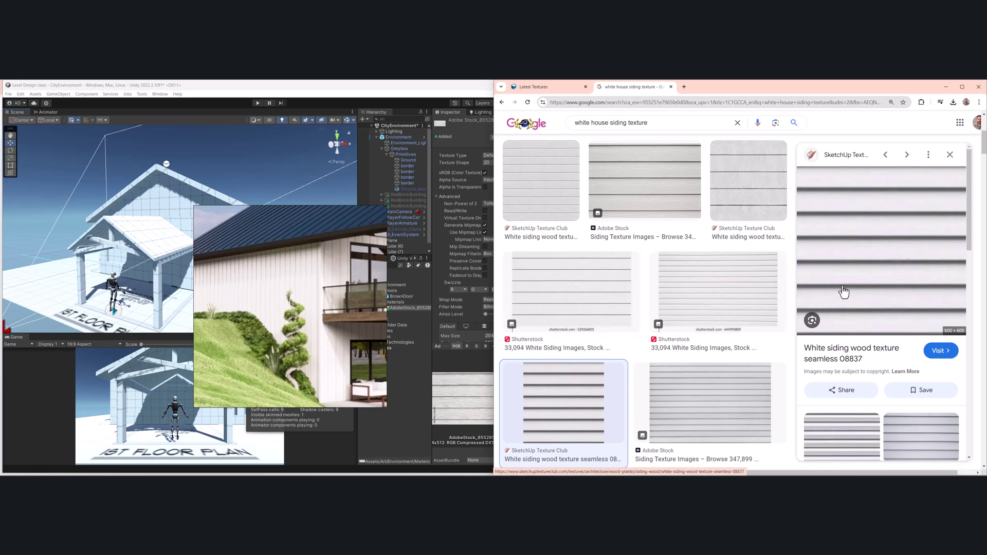
pyautogui.click(888, 275)
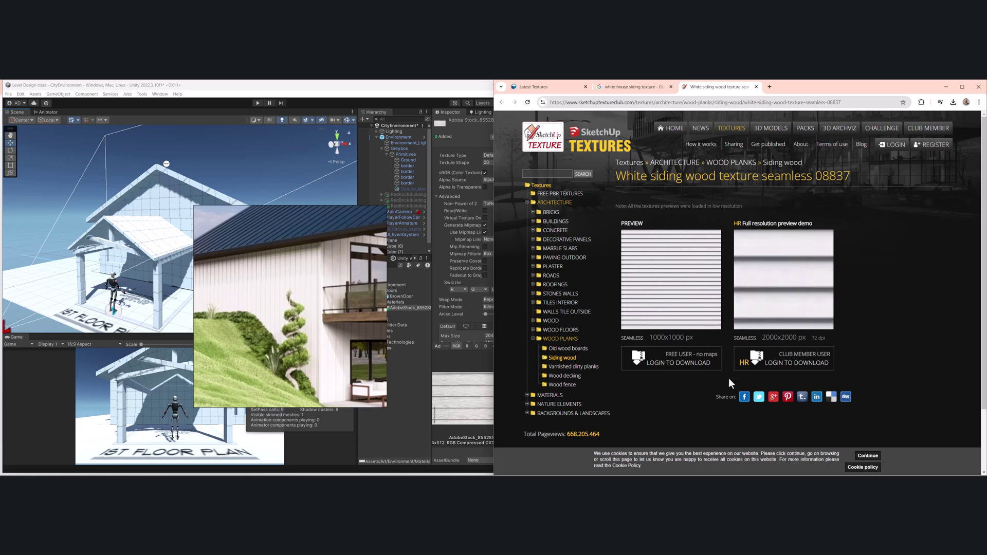
pyautogui.click(673, 291)
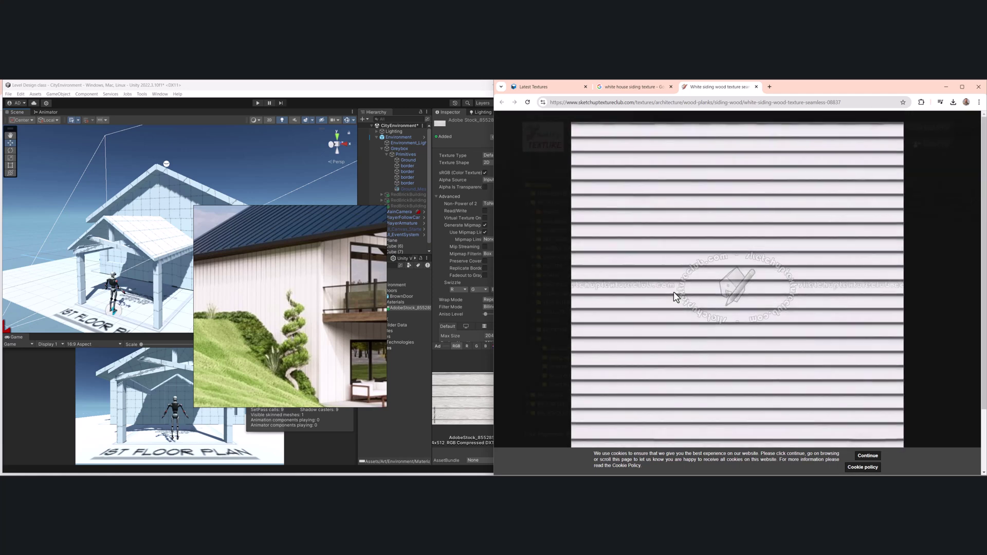
pyautogui.click(907, 118)
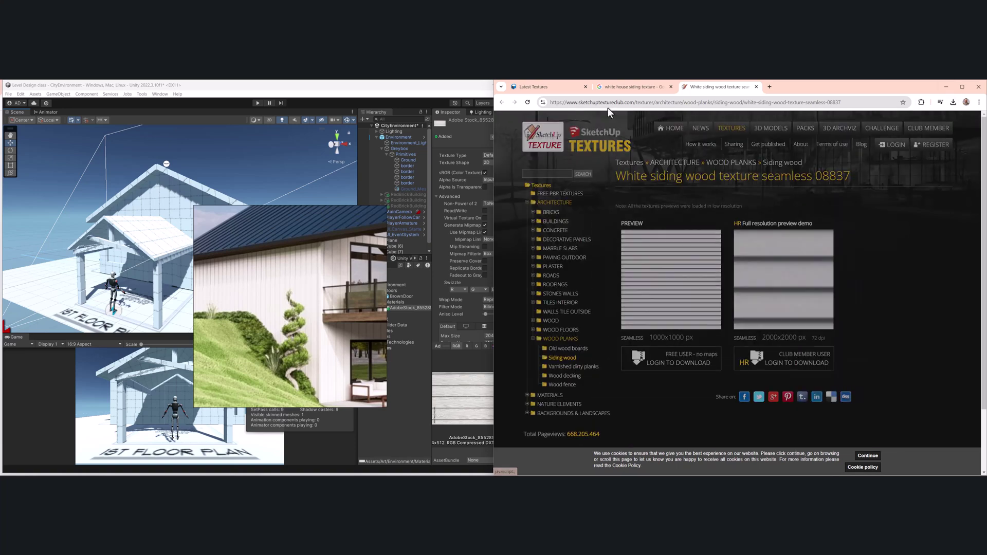
pyautogui.click(756, 87)
# Check the SketchUp Texture Club page of "White siding satin wood texture seamless 08991" from the image results, and close it.
pyautogui.scroll(-5, 690, 266)
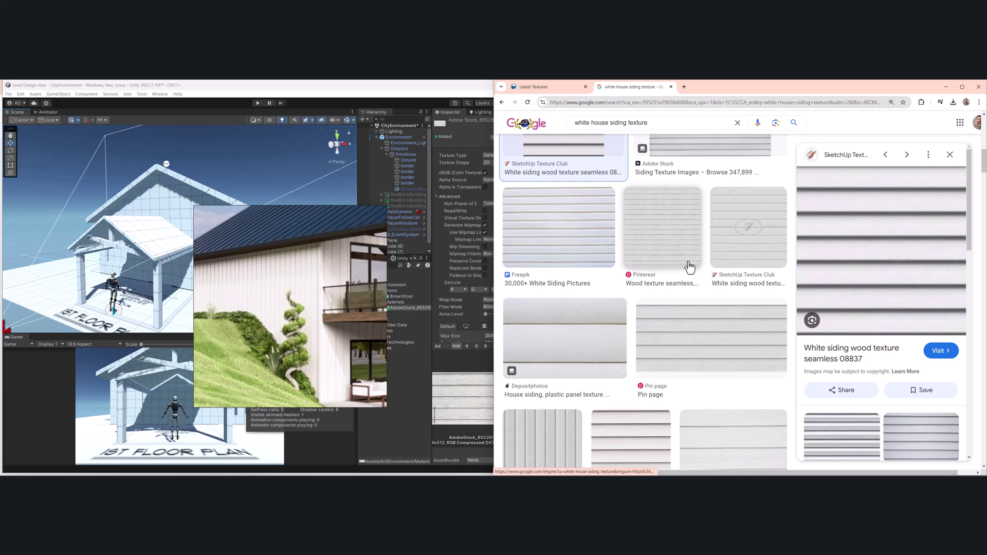
pyautogui.scroll(-2, 690, 266)
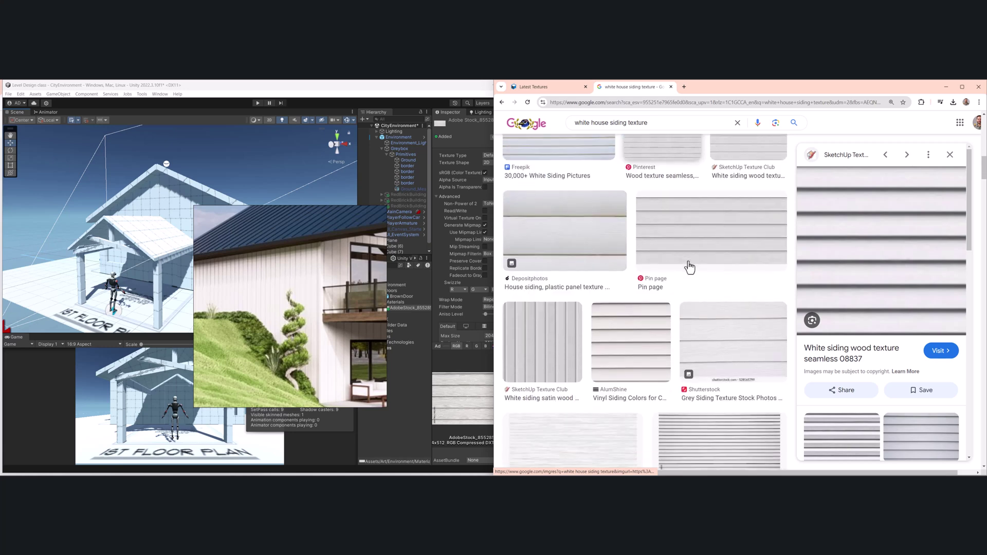
pyautogui.click(566, 317)
pyautogui.click(868, 222)
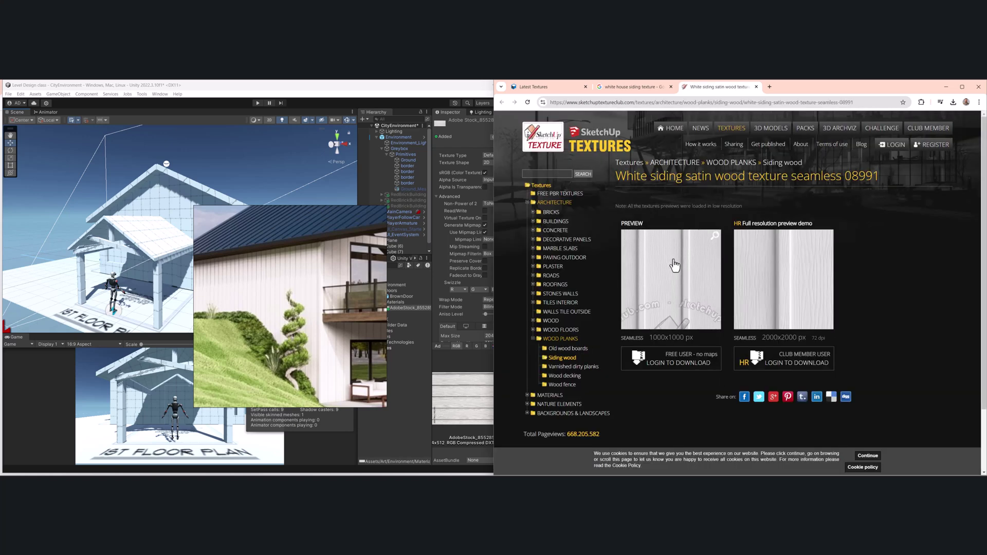
pyautogui.click(756, 87)
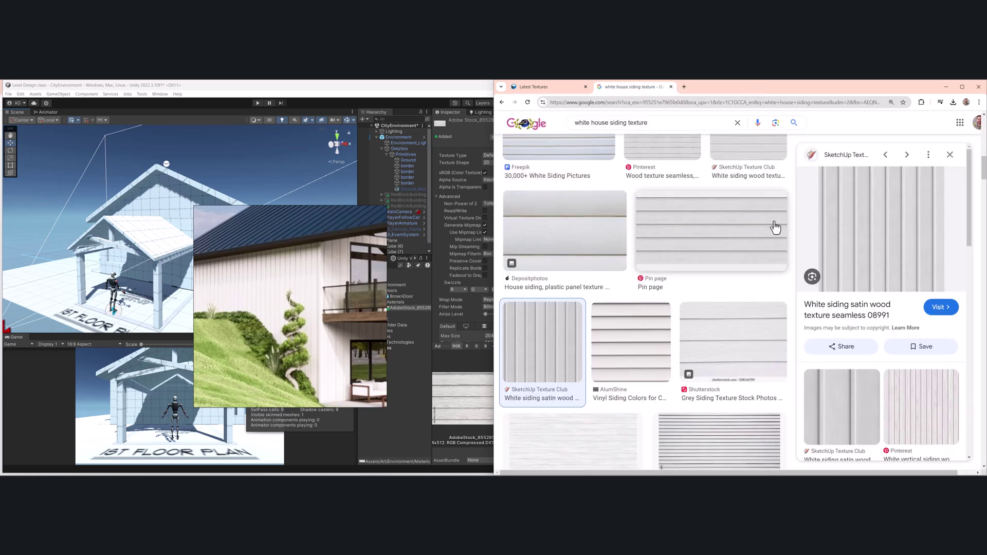
# Find the Filter Forge Dutchlap Custom Vinyl Siding bump map and save its image to the Desktop as 1193-bump.jpg.
pyautogui.scroll(-5, 775, 226)
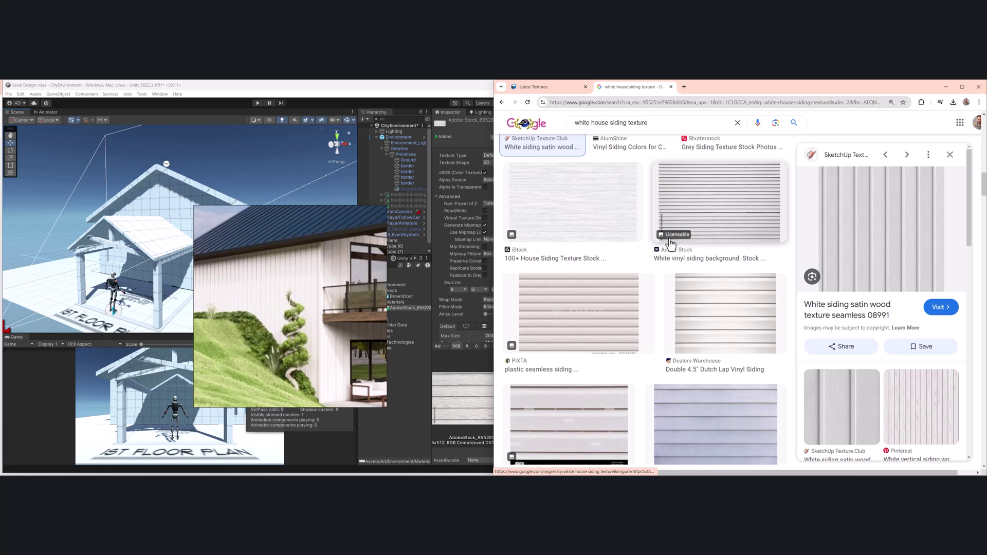
pyautogui.scroll(-3, 670, 243)
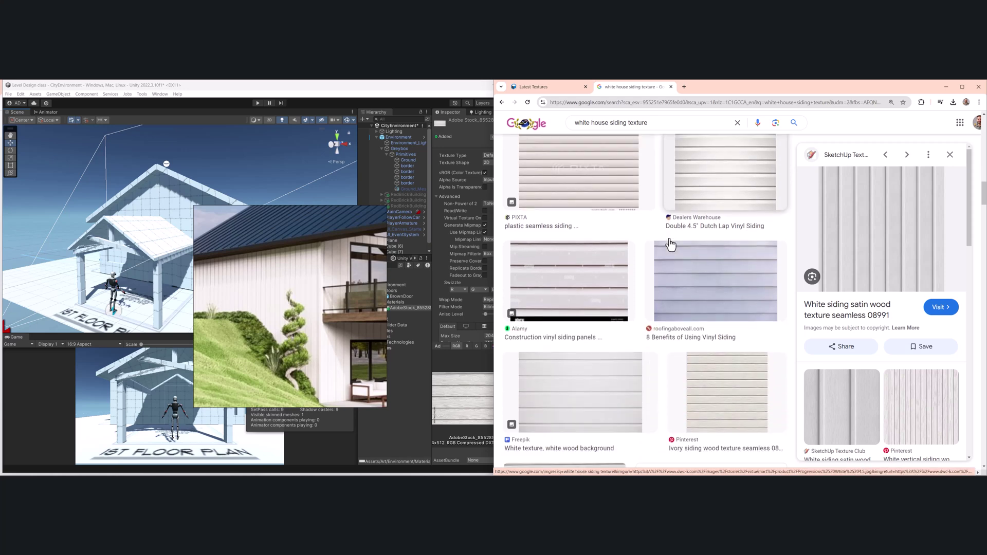
pyautogui.click(670, 244)
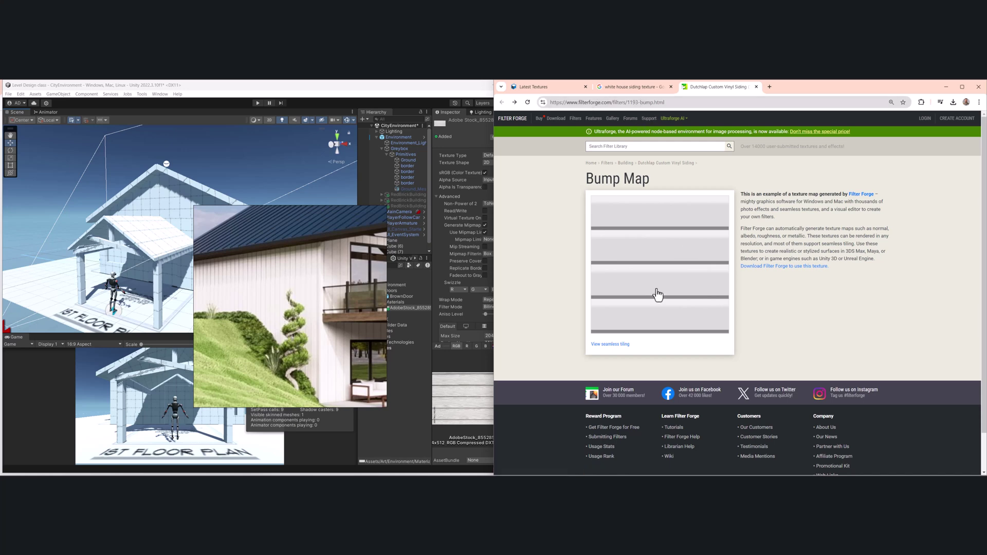
pyautogui.rightClick(651, 271)
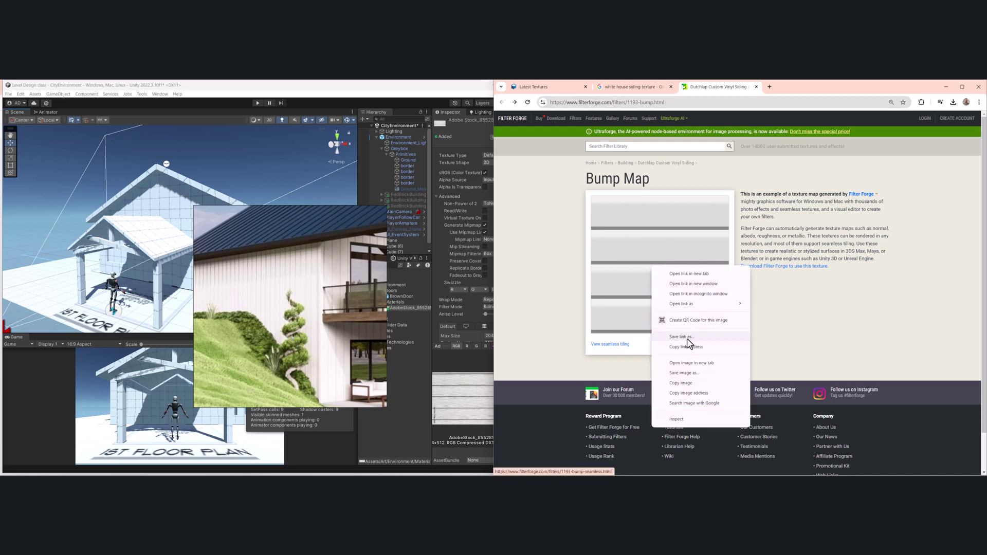
# View the downloaded 1193-bump.jpg in the photo viewer and close it.
pyautogui.click(952, 102)
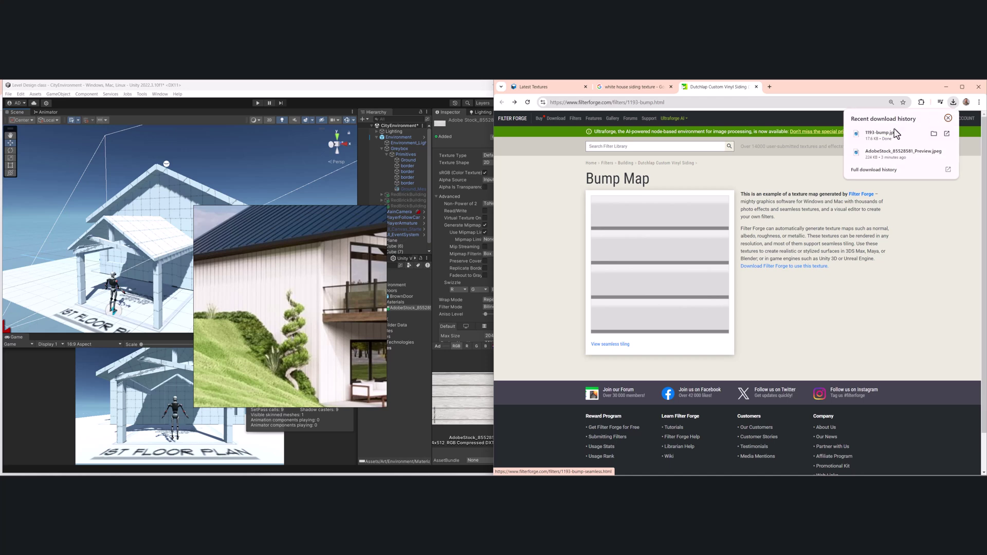
pyautogui.click(884, 132)
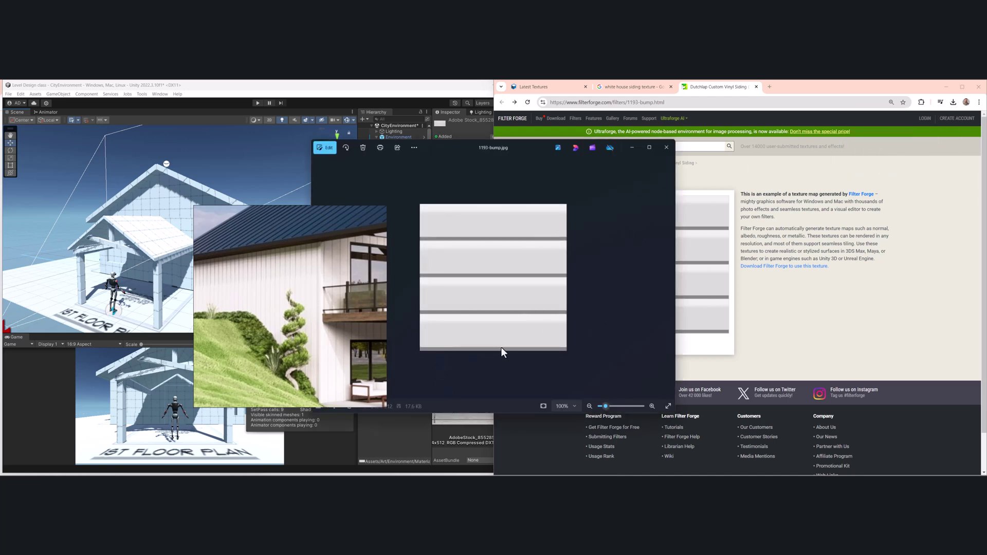
pyautogui.moveTo(559, 147); pyautogui.dragTo(686, 191)
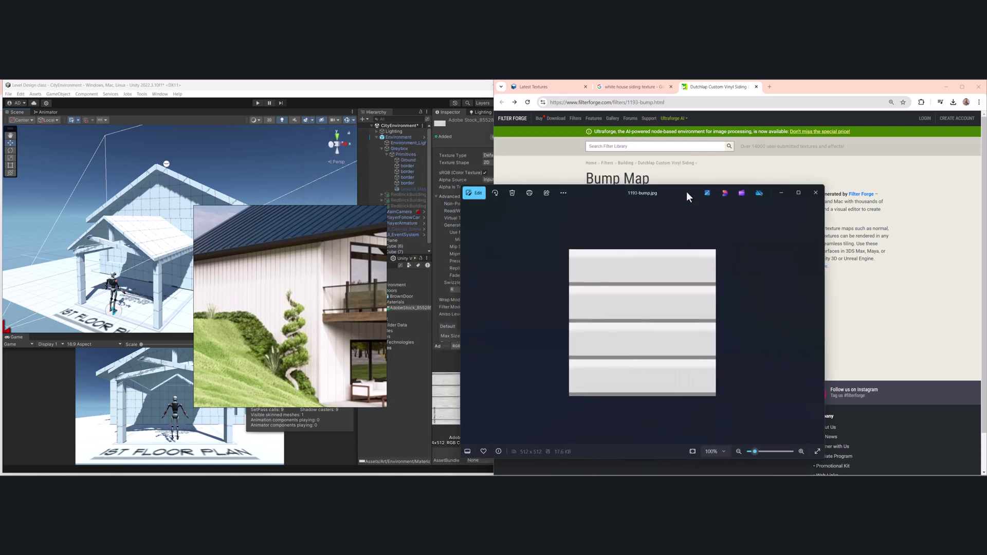
pyautogui.click(815, 192)
# Add 1193-bump from the Desktop folder to the Materials folder in Unity, and return to the Filter Forge page.
pyautogui.click(952, 102)
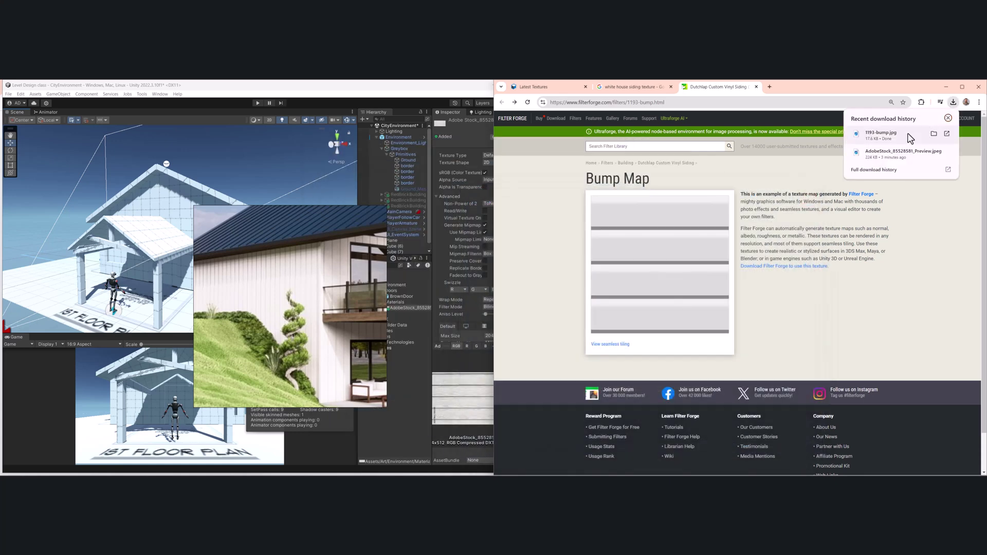
pyautogui.click(935, 135)
pyautogui.moveTo(573, 219); pyautogui.dragTo(706, 214)
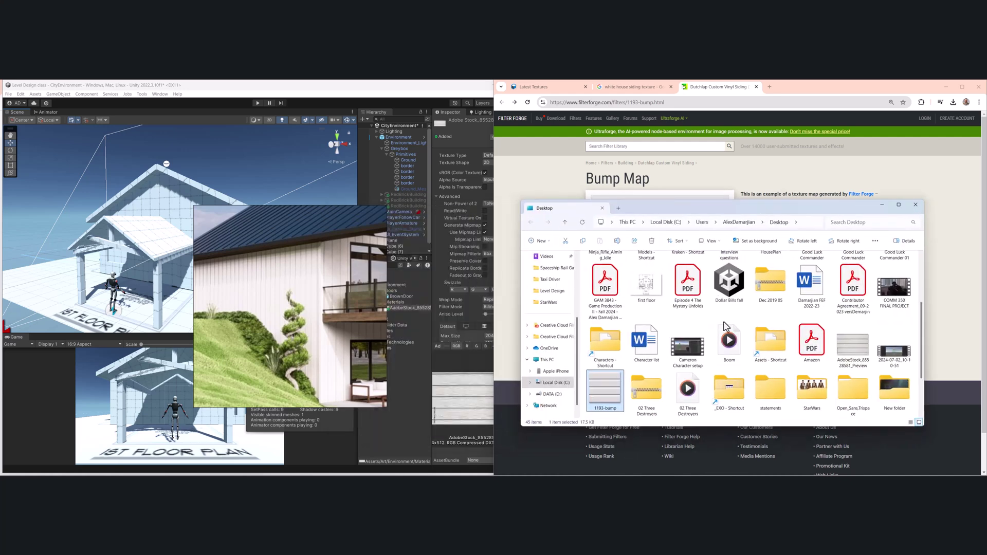
pyautogui.moveTo(605, 393); pyautogui.dragTo(401, 304)
pyautogui.click(400, 330)
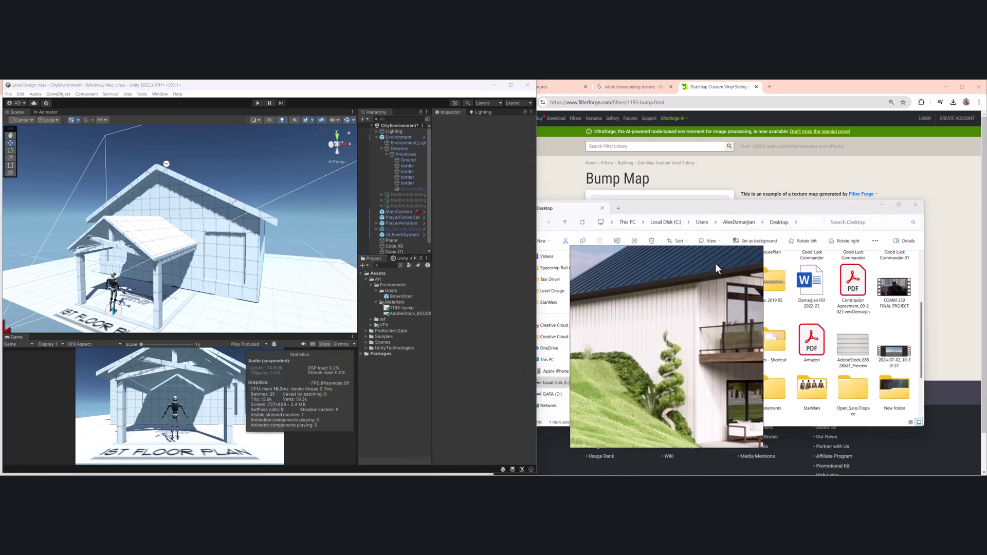
pyautogui.click(910, 206)
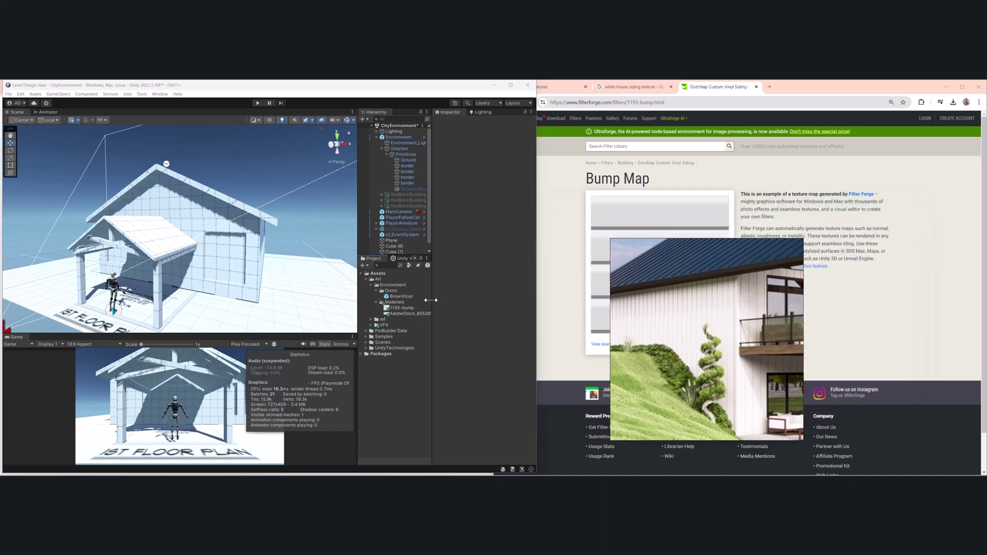
pyautogui.click(792, 227)
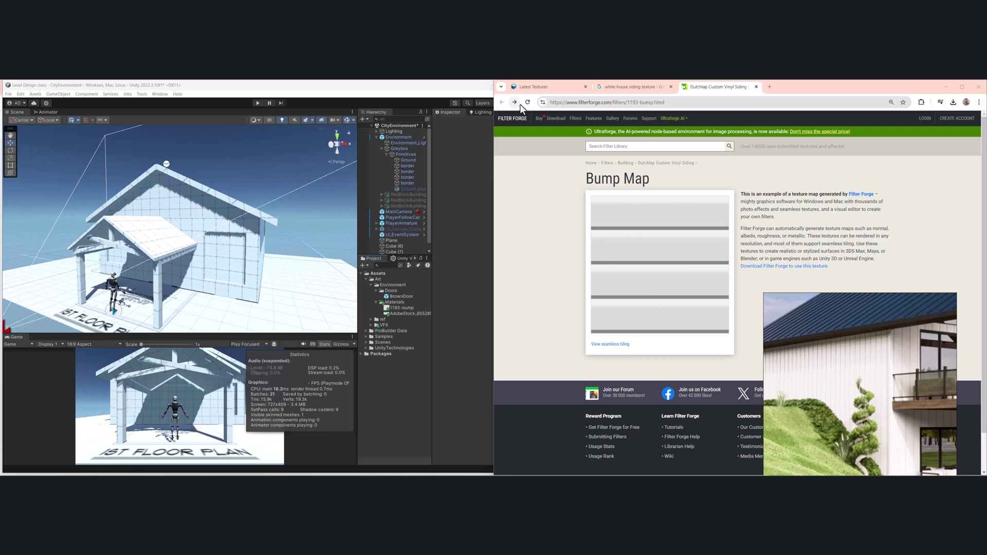
# Return to Unity, inspect the 1193-bump and AdobeStock_85528581_Preview textures in the Materials folder, and maximize the editor window.
pyautogui.click(649, 87)
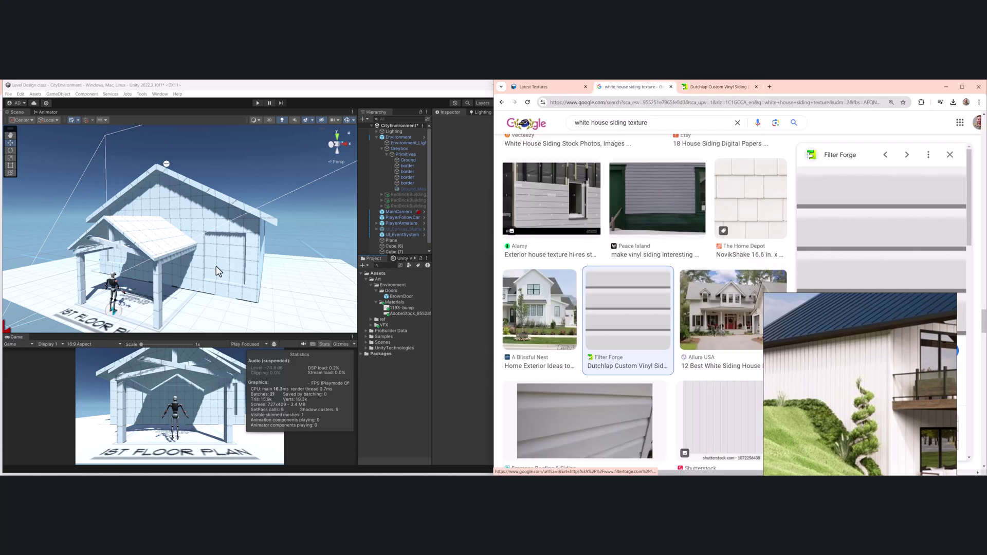
pyautogui.keyDown('alt'); pyautogui.moveTo(210, 284); pyautogui.dragTo(195, 275); pyautogui.keyUp('alt')
pyautogui.scroll(2, 195, 276)
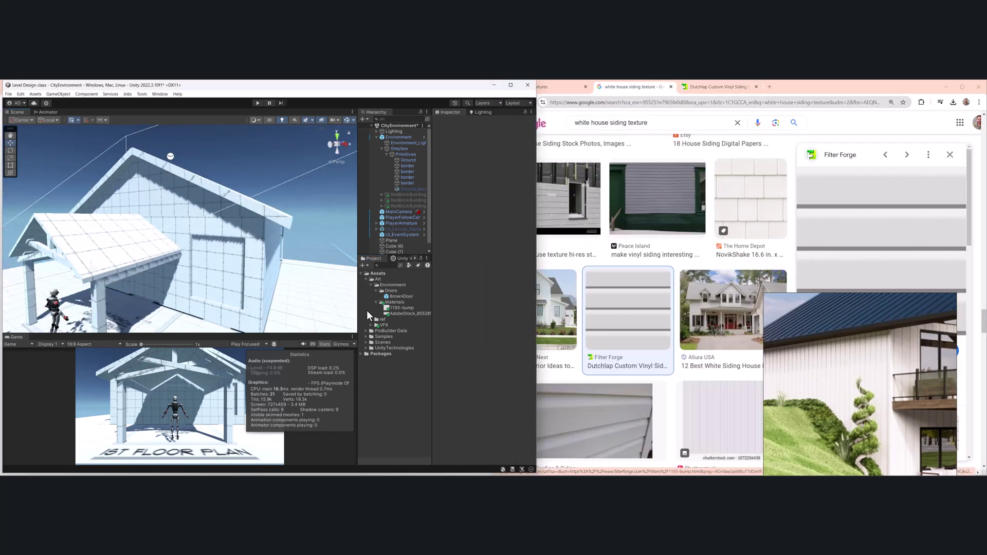
pyautogui.click(402, 307)
pyautogui.click(401, 313)
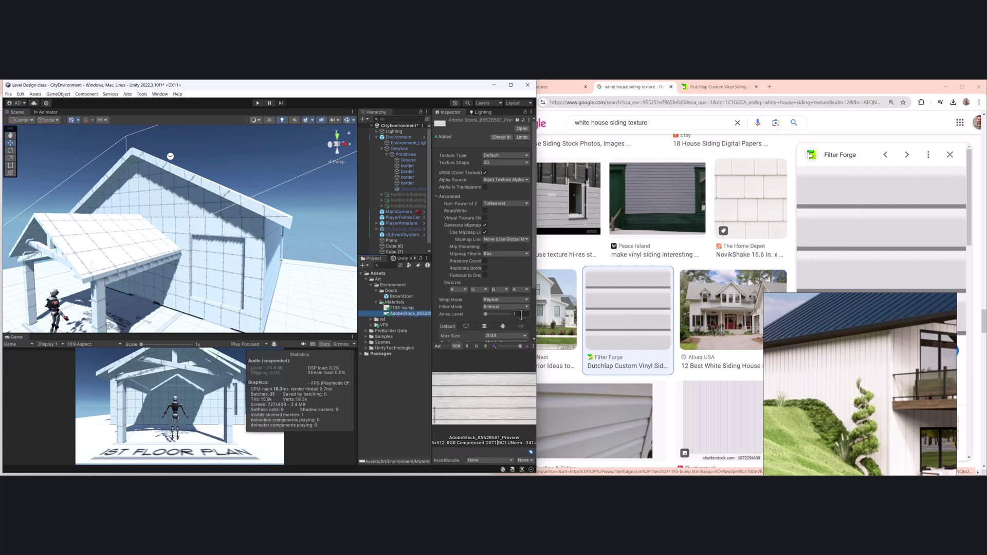
pyautogui.click(510, 85)
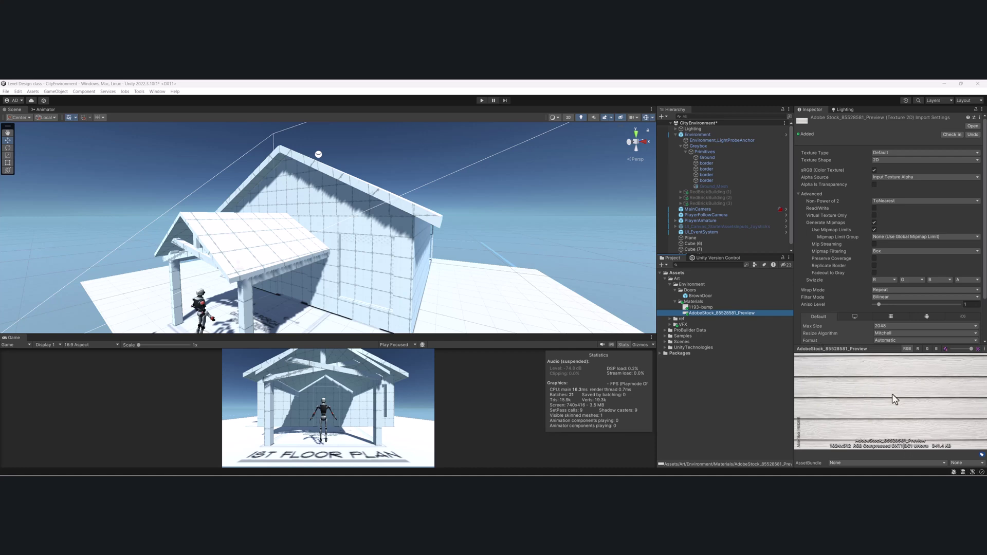
# Rename the 1193-bump texture in the Materials folder as white_siding_Txt.
pyautogui.keyDown('alt'); pyautogui.moveTo(301, 246); pyautogui.dragTo(324, 286); pyautogui.keyUp('alt')
pyautogui.keyDown('alt'); pyautogui.moveTo(397, 257); pyautogui.dragTo(319, 234); pyautogui.keyUp('alt')
pyautogui.scroll(4, 342, 241)
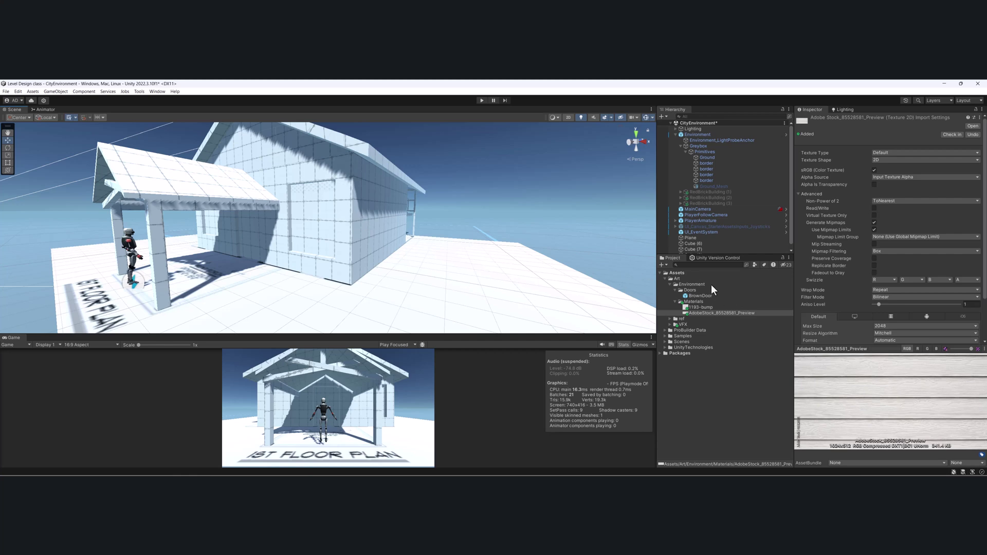
pyautogui.click(709, 307)
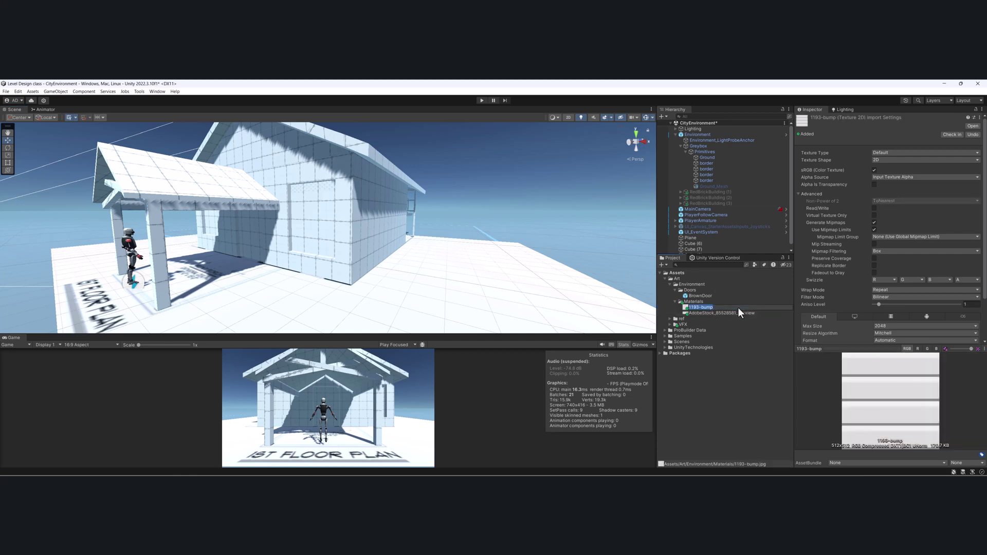
pyautogui.write('white_siding_Txt')
pyautogui.press('Return')
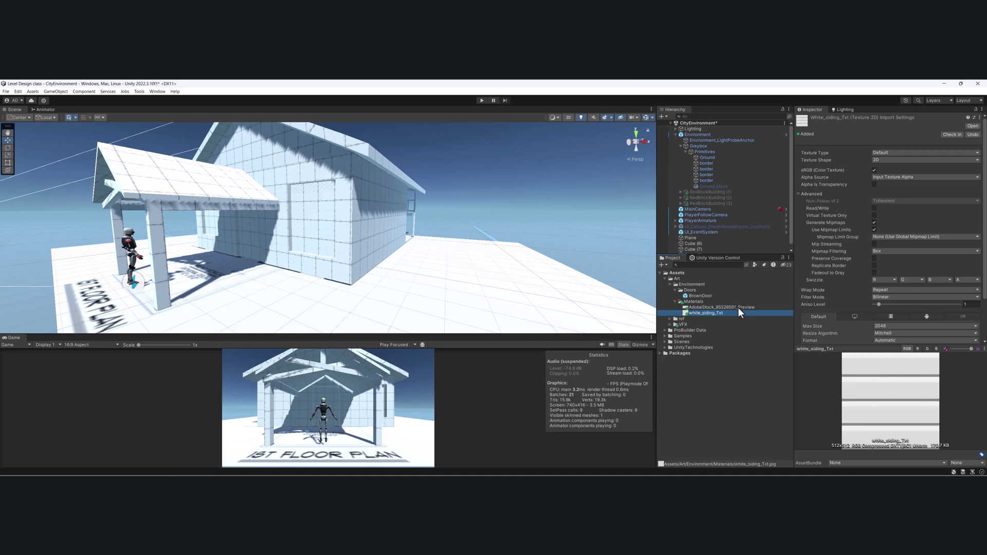
# Create a new material named white_siding_MTRL in the Materials folder, reusing the siding texture's name.
pyautogui.click(705, 313)
pyautogui.hotkey('ctrl', 'c')
pyautogui.rightClick(705, 314)
pyautogui.click(707, 319)
pyautogui.click(701, 320)
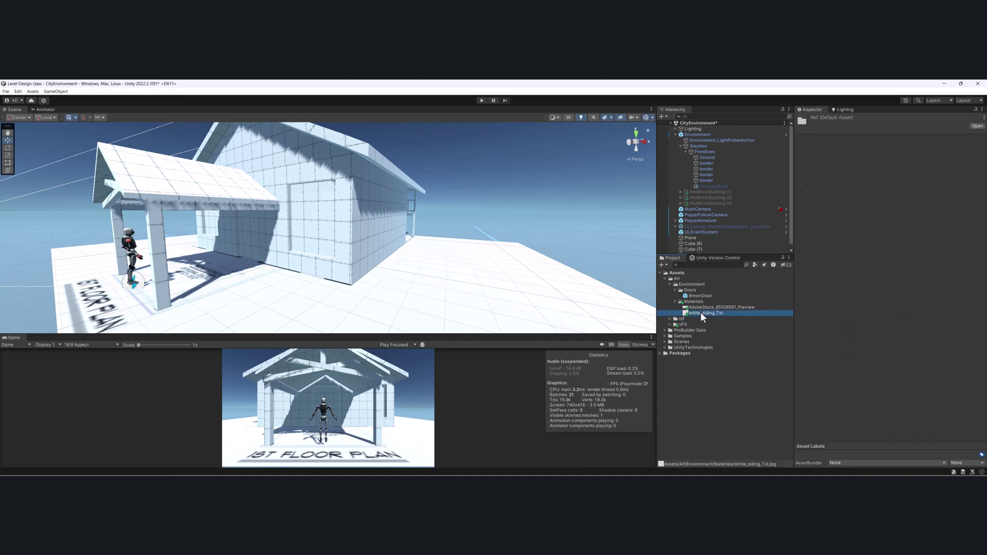
pyautogui.rightClick(700, 312)
pyautogui.moveTo(785, 116)
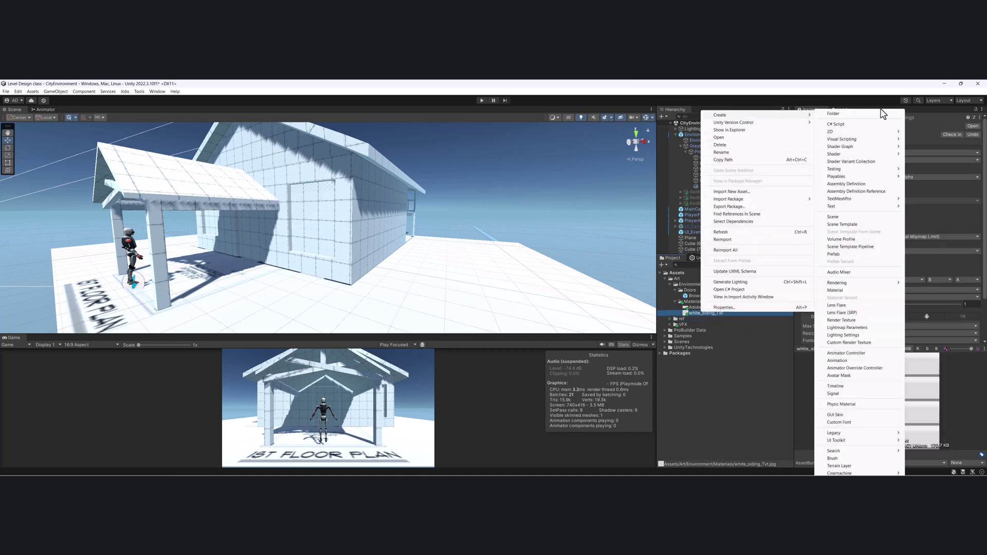
pyautogui.click(843, 292)
pyautogui.hotkey('ctrl', 'v')
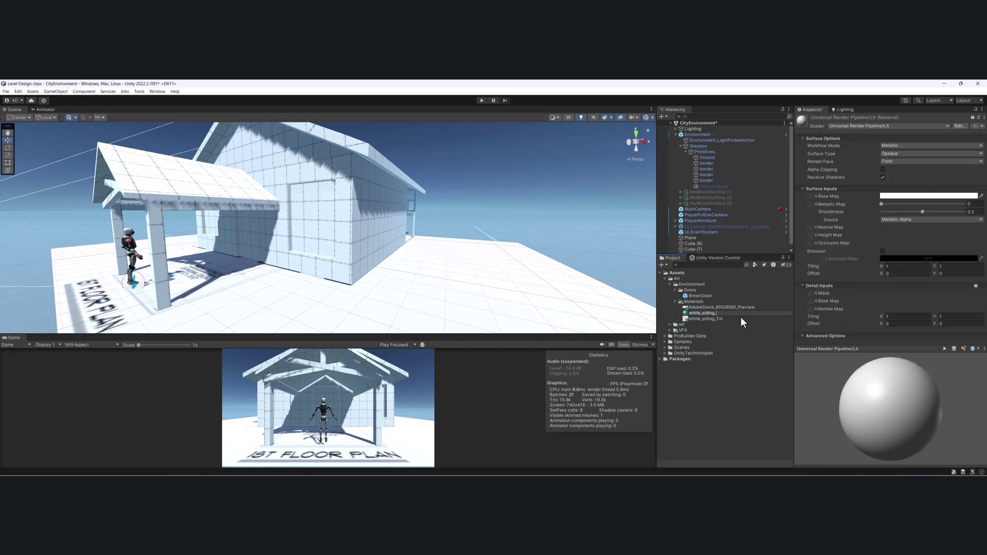
pyautogui.write('MTRL')
pyautogui.press('Return')
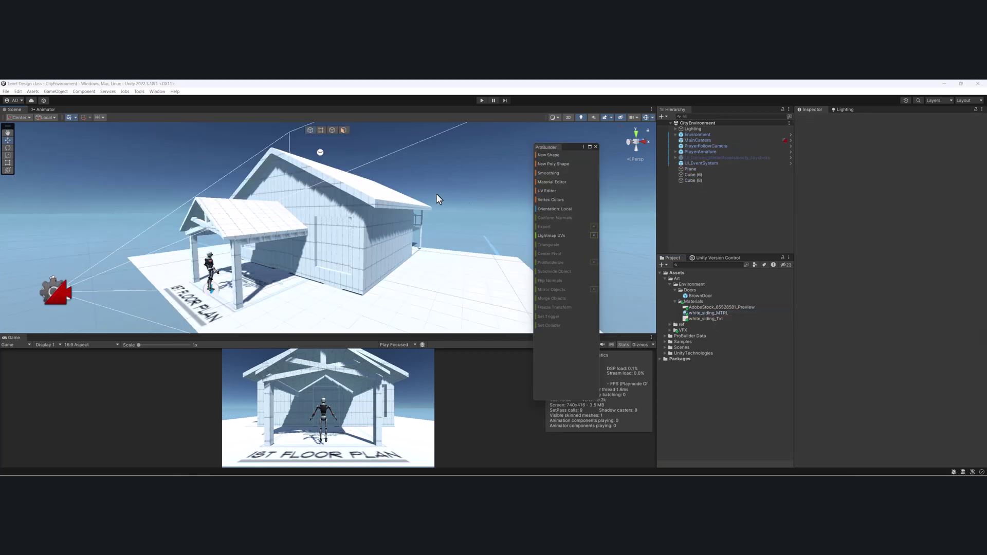
# Inspect the white_siding_MTRL material settings and examine the house's front and side walls.
pyautogui.keyDown('alt'); pyautogui.moveTo(360, 234); pyautogui.dragTo(333, 228); pyautogui.keyUp('alt')
pyautogui.moveTo(333, 227); pyautogui.dragTo(356, 217, button='middle')
pyautogui.click(705, 315)
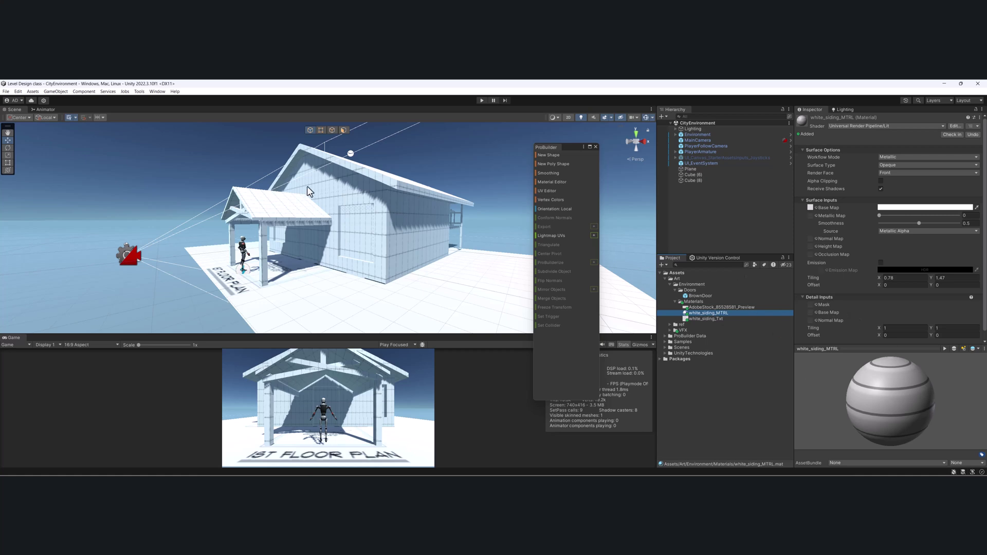
pyautogui.scroll(3, 329, 207)
pyautogui.keyDown('alt'); pyautogui.moveTo(334, 211); pyautogui.dragTo(387, 228); pyautogui.keyUp('alt')
pyautogui.moveTo(415, 248); pyautogui.dragTo(340, 256, button='right')
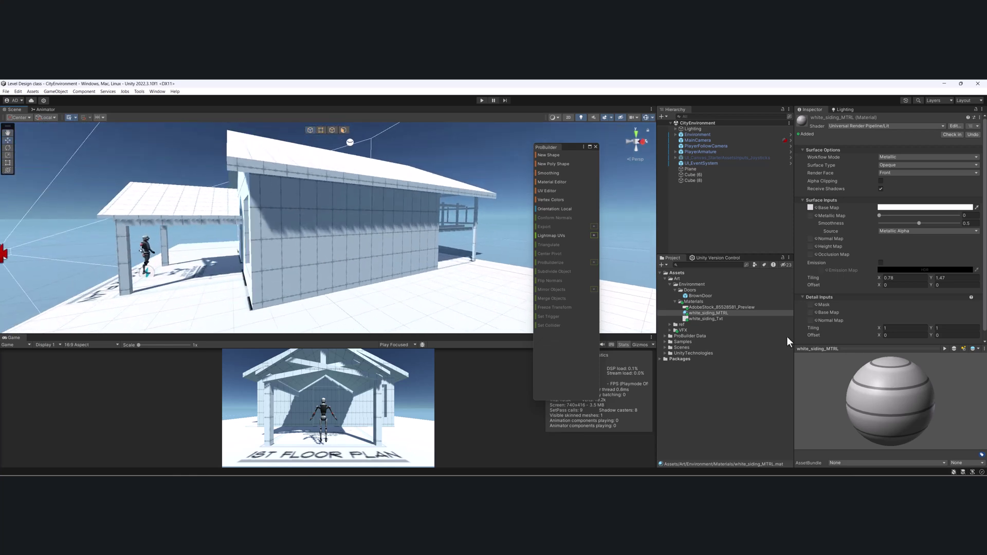
pyautogui.moveTo(277, 239); pyautogui.dragTo(372, 208, button='right')
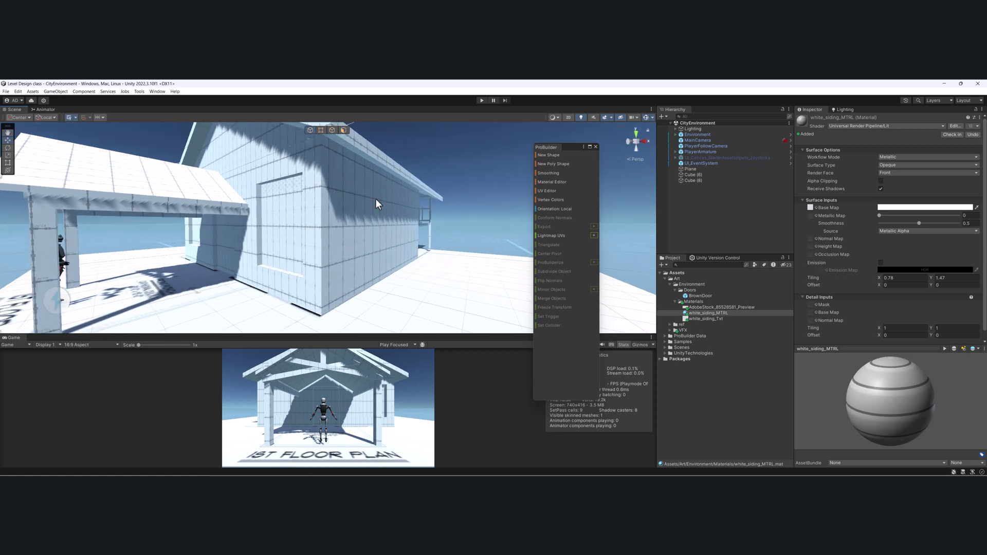
pyautogui.scroll(-5, 388, 198)
pyautogui.keyDown('alt'); pyautogui.moveTo(402, 213); pyautogui.dragTo(393, 223); pyautogui.keyUp('alt')
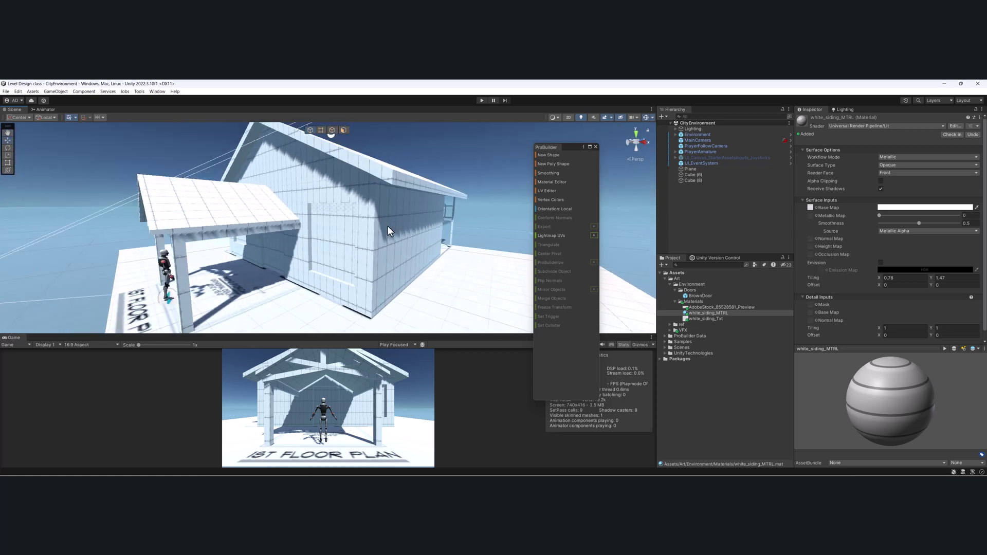
# Select the greybox house mesh, clear the ProBuilder window from the scene, and examine the house from the front and side.
pyautogui.click(385, 226)
pyautogui.moveTo(384, 226); pyautogui.dragTo(360, 246, button='right')
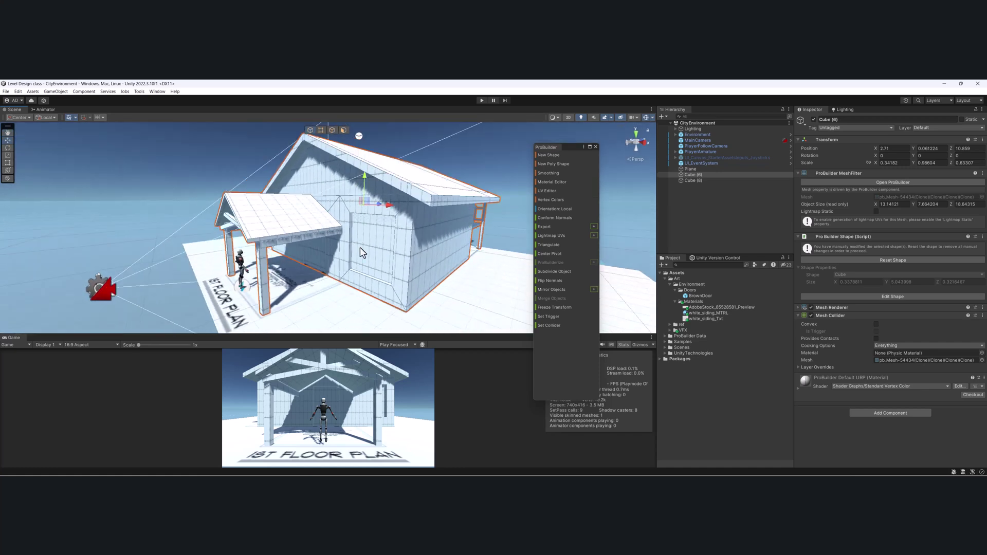
pyautogui.keyDown('alt'); pyautogui.moveTo(451, 214); pyautogui.dragTo(405, 216); pyautogui.keyUp('alt')
pyautogui.click(577, 145)
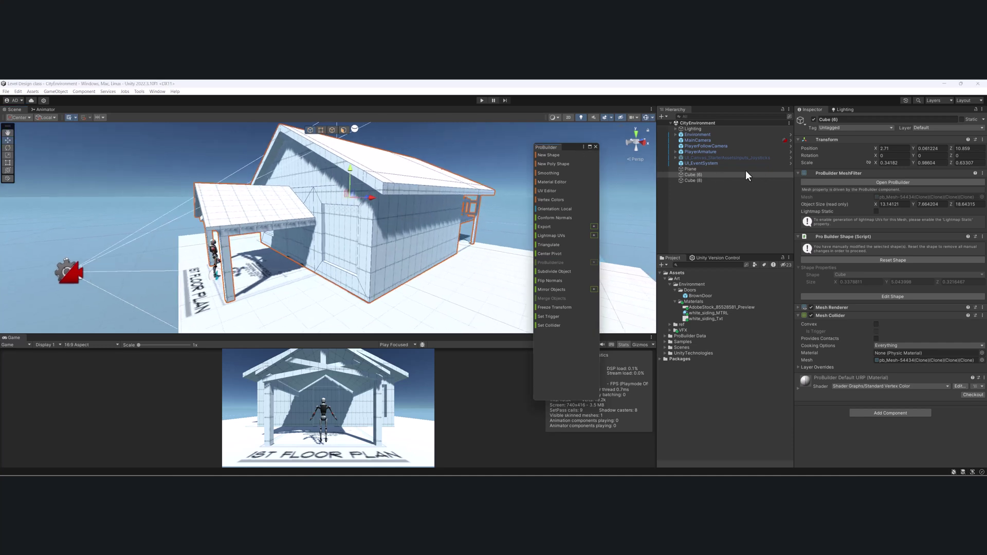
pyautogui.moveTo(562, 145); pyautogui.dragTo(986, 178)
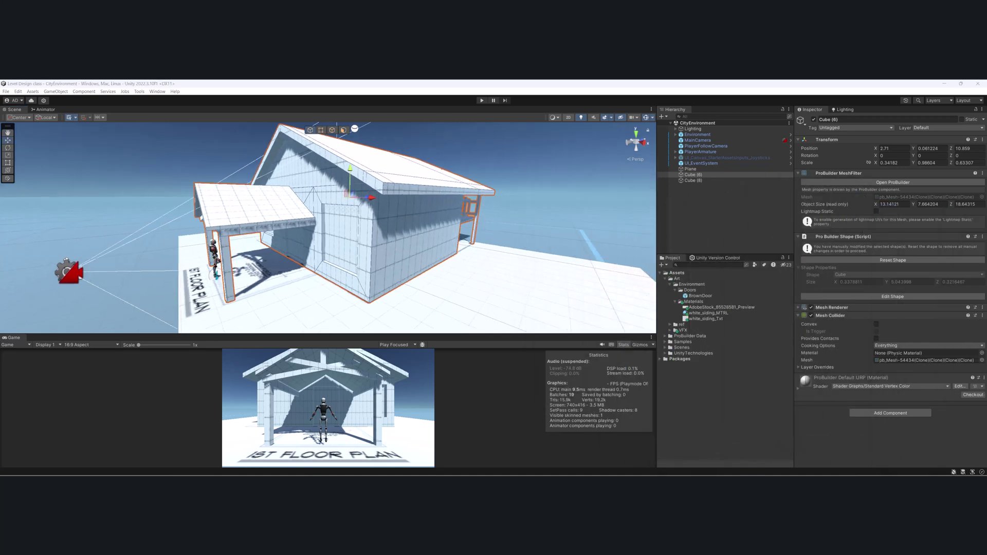
pyautogui.keyDown('alt'); pyautogui.moveTo(484, 183); pyautogui.dragTo(403, 199); pyautogui.keyUp('alt')
pyautogui.scroll(-3, 403, 199)
pyautogui.keyDown('alt'); pyautogui.moveTo(437, 249); pyautogui.dragTo(383, 212); pyautogui.keyUp('alt')
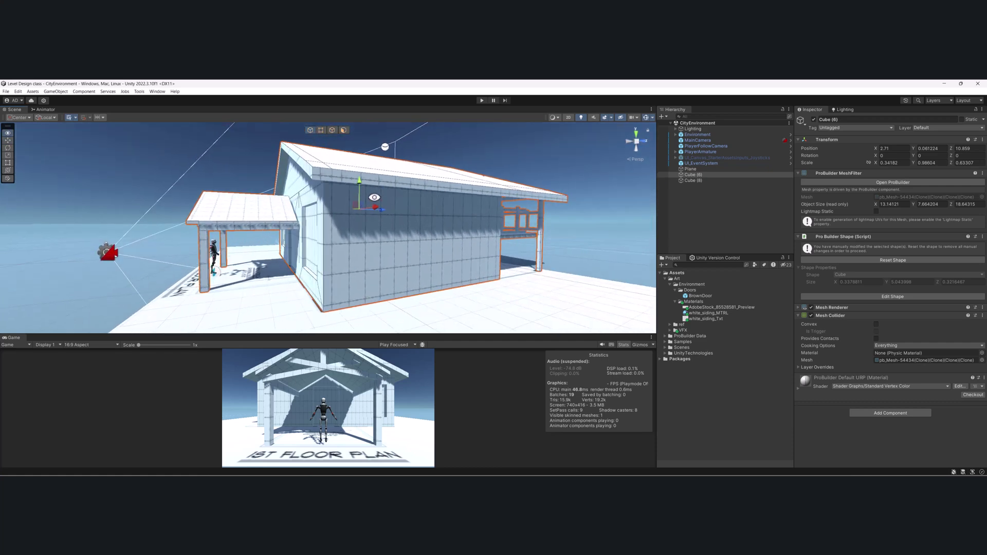
pyautogui.moveTo(383, 213); pyautogui.dragTo(380, 190, button='middle')
pyautogui.moveTo(379, 190); pyautogui.dragTo(402, 203, button='right')
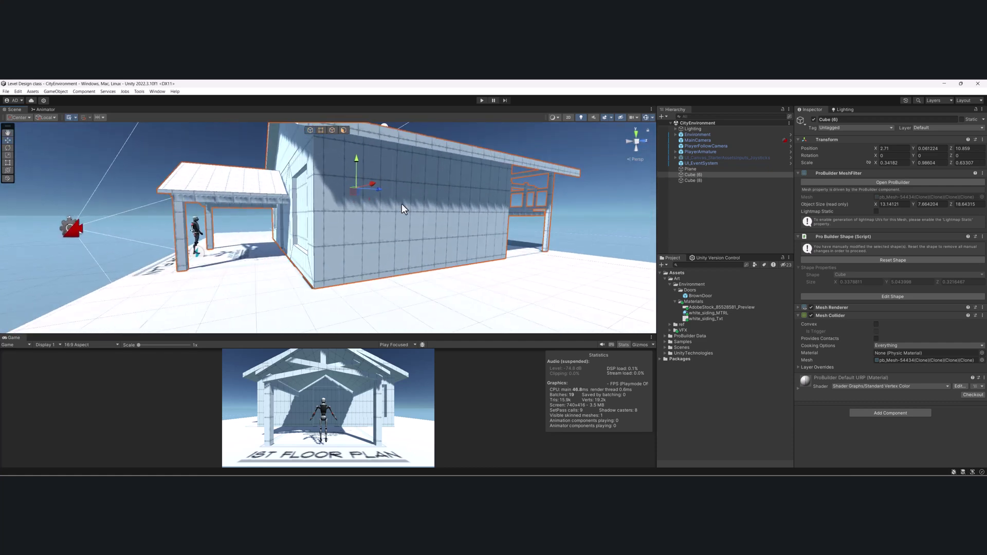
pyautogui.scroll(-3, 402, 204)
pyautogui.keyDown('alt'); pyautogui.moveTo(401, 204); pyautogui.dragTo(371, 209); pyautogui.keyUp('alt')
pyautogui.moveTo(371, 210); pyautogui.dragTo(383, 220, button='right')
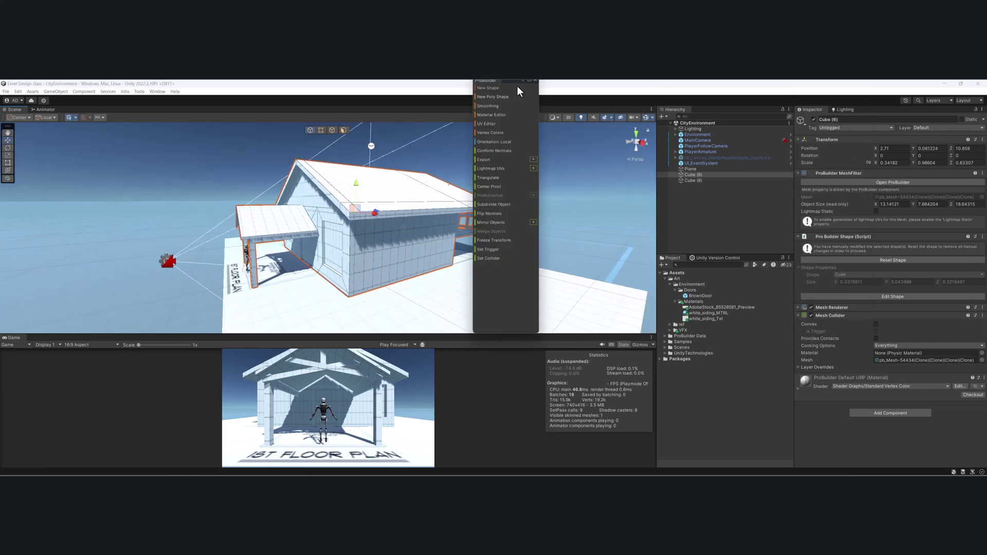
# Bring the ProBuilder window back over the scene and open its Material Editor, placing it clear of the house.
pyautogui.click(139, 91)
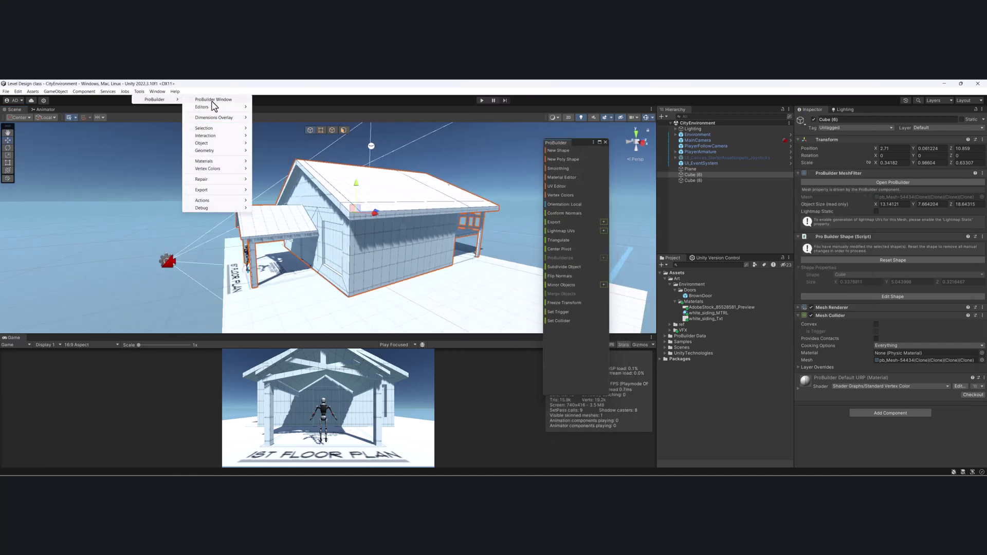
pyautogui.moveTo(582, 146); pyautogui.dragTo(611, 185)
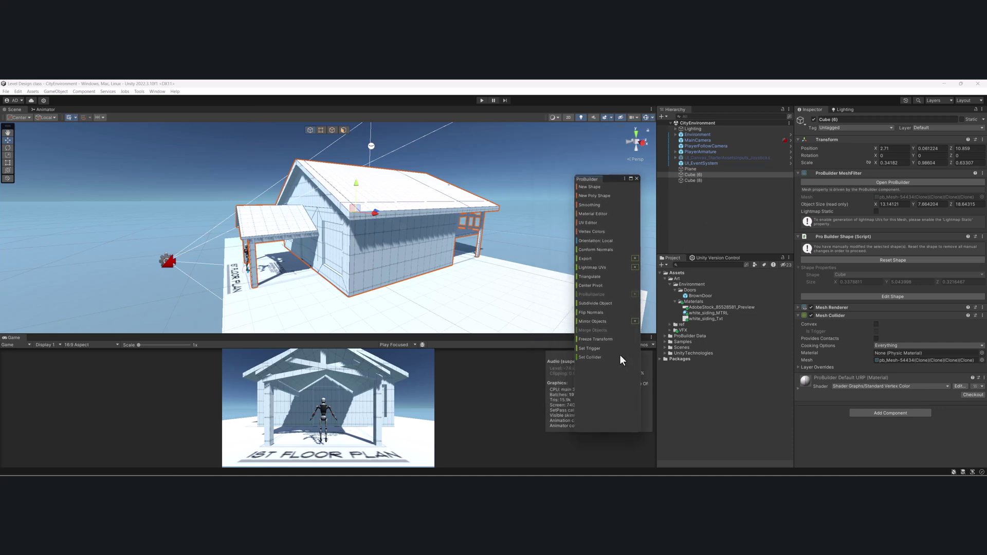
pyautogui.click(601, 214)
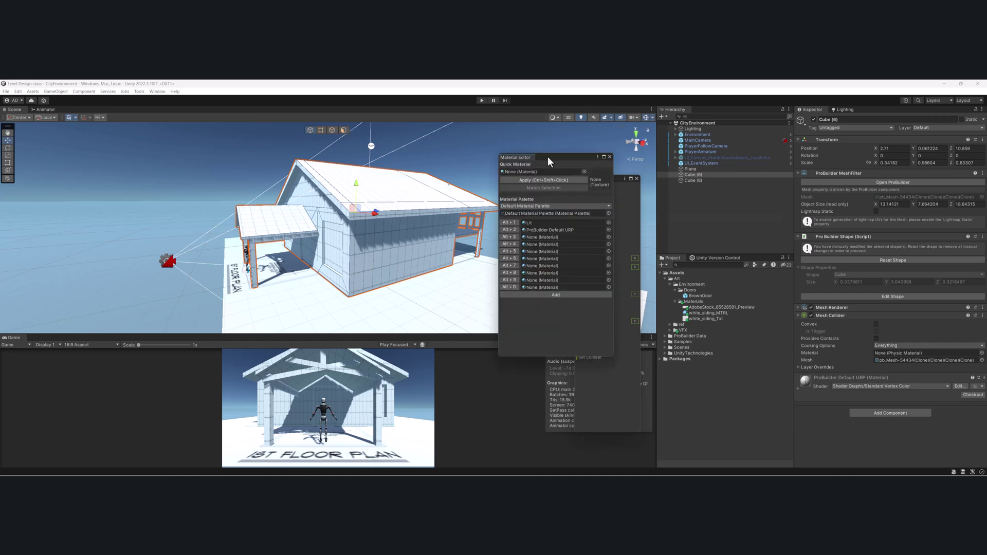
pyautogui.moveTo(549, 162); pyautogui.dragTo(554, 188)
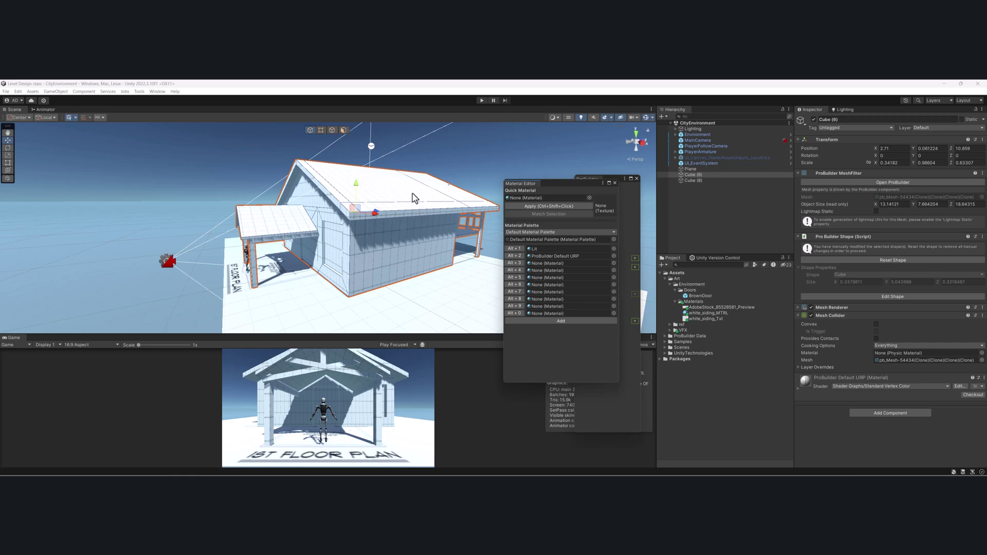
pyautogui.keyDown('alt'); pyautogui.moveTo(415, 228); pyautogui.dragTo(374, 265); pyautogui.keyUp('alt')
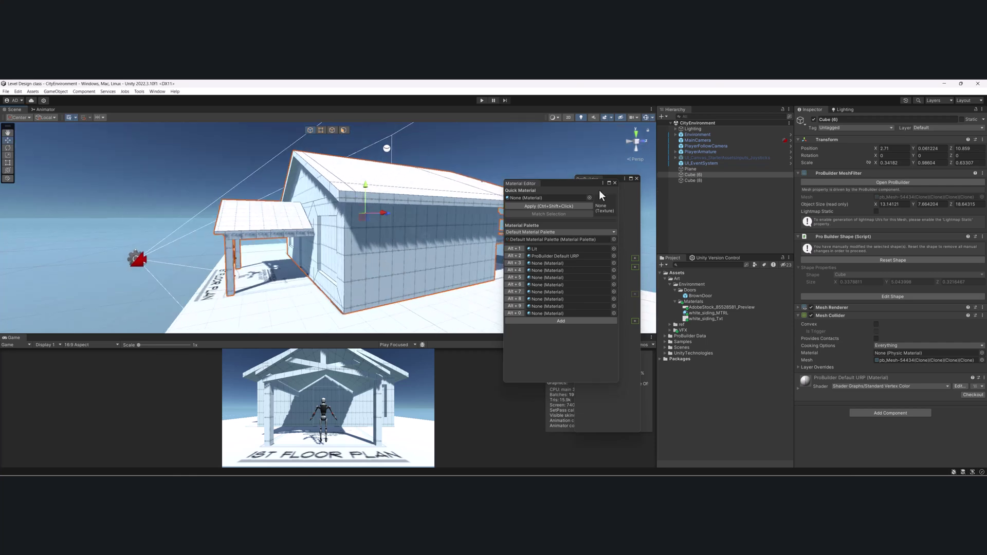
pyautogui.moveTo(585, 183); pyautogui.dragTo(744, 211)
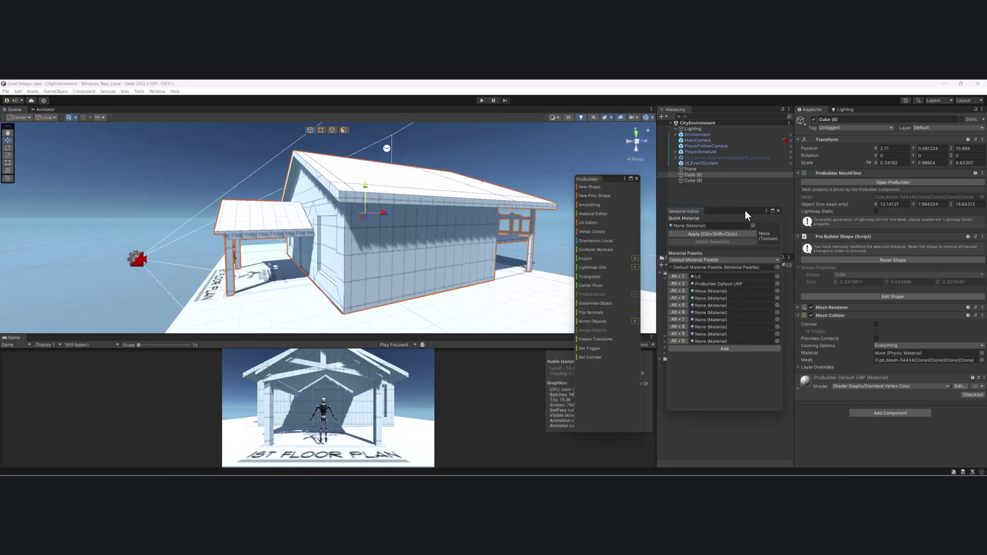
# Create a ProBuilder cube about 1.56 x 2.11 x 1.69 on the ground plane beside the house.
pyautogui.scroll(-3, 468, 261)
pyautogui.keyDown('alt'); pyautogui.moveTo(436, 251); pyautogui.dragTo(395, 275); pyautogui.keyUp('alt')
pyautogui.moveTo(396, 275); pyautogui.dragTo(349, 238, button='middle')
pyautogui.keyDown('alt'); pyautogui.moveTo(350, 238); pyautogui.dragTo(166, 97); pyautogui.keyUp('alt')
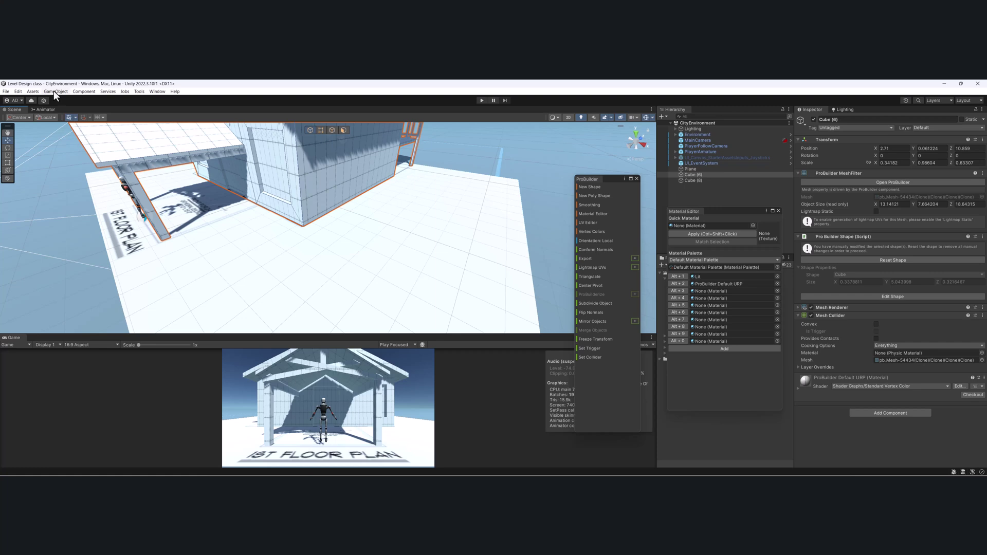
pyautogui.click(591, 187)
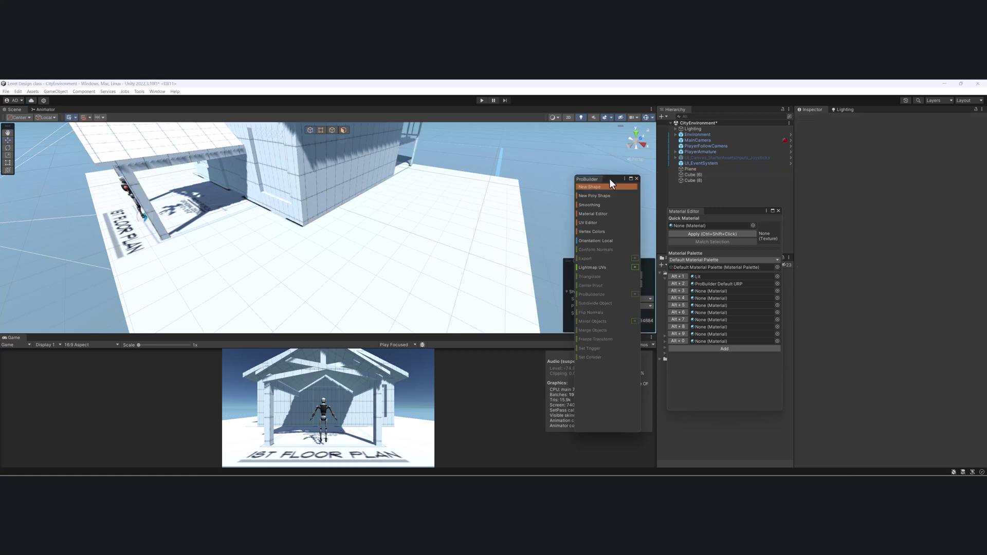
pyautogui.moveTo(609, 178); pyautogui.dragTo(776, 179)
pyautogui.moveTo(401, 264); pyautogui.dragTo(434, 313)
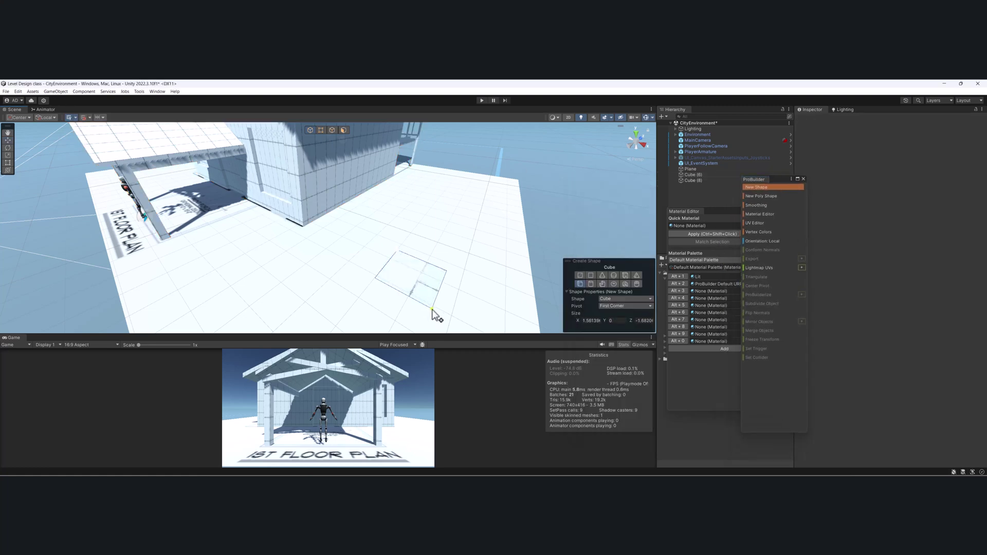
pyautogui.click(449, 237)
pyautogui.keyDown('alt'); pyautogui.moveTo(449, 237); pyautogui.dragTo(426, 227); pyautogui.keyUp('alt')
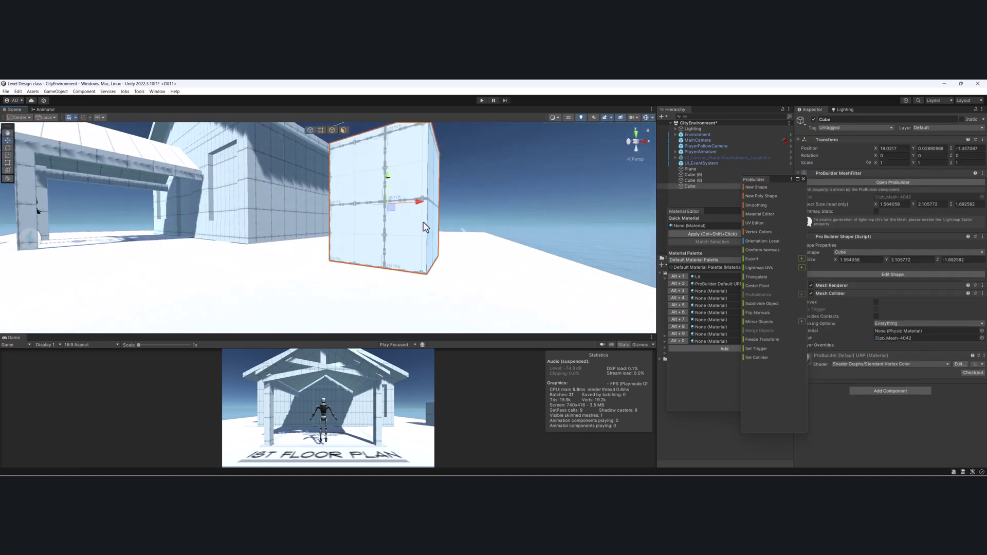
# Arrange the ProBuilder and Material Editor windows over the scene beside the new cube, leaving the Project assets uncovered.
pyautogui.moveTo(785, 180); pyautogui.dragTo(608, 177)
pyautogui.moveTo(724, 210); pyautogui.dragTo(722, 183)
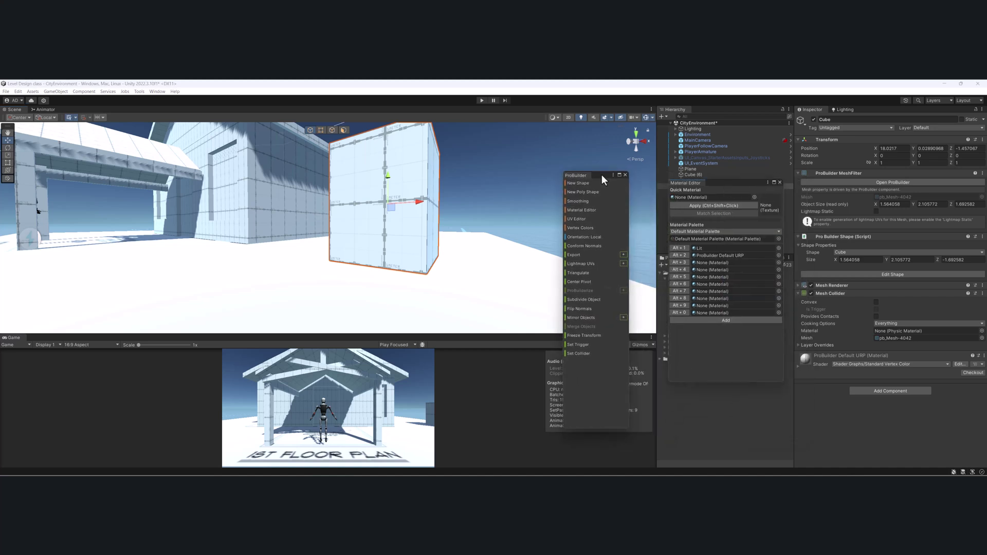
pyautogui.moveTo(601, 175); pyautogui.dragTo(616, 181)
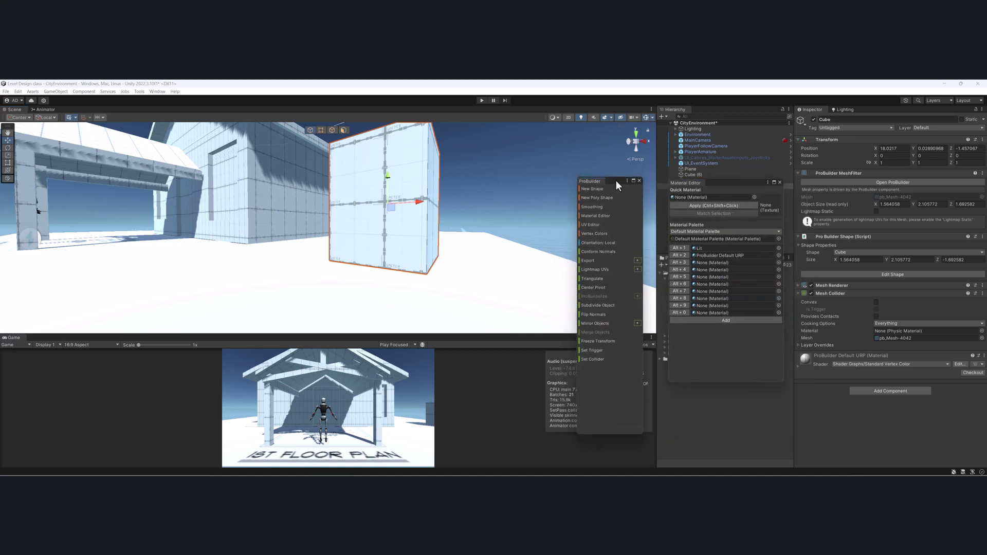
pyautogui.moveTo(726, 180); pyautogui.dragTo(596, 153)
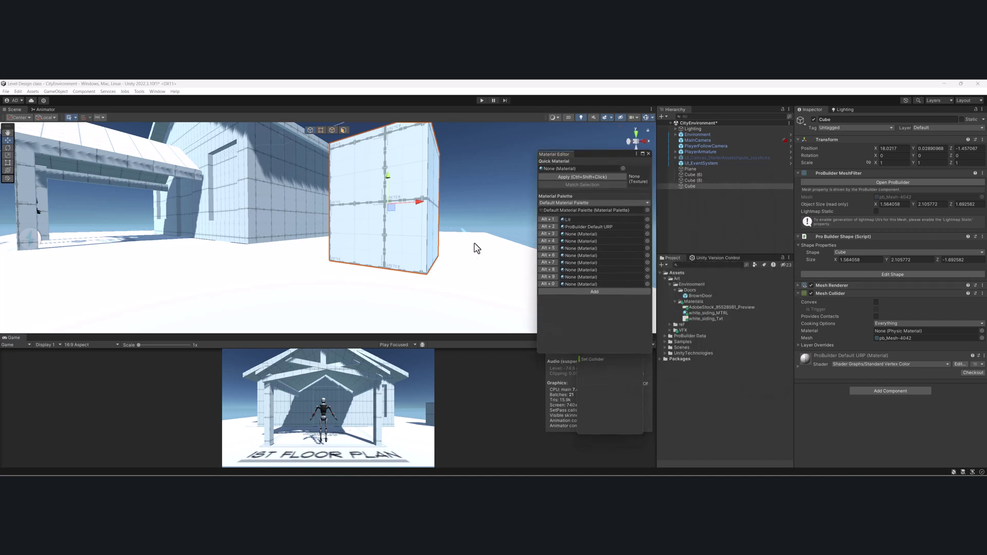
pyautogui.keyDown('alt'); pyautogui.moveTo(472, 193); pyautogui.dragTo(475, 214); pyautogui.keyUp('alt')
pyautogui.moveTo(475, 214); pyautogui.dragTo(474, 212, button='middle')
pyautogui.keyDown('alt'); pyautogui.moveTo(474, 212); pyautogui.dragTo(478, 210); pyautogui.keyUp('alt')
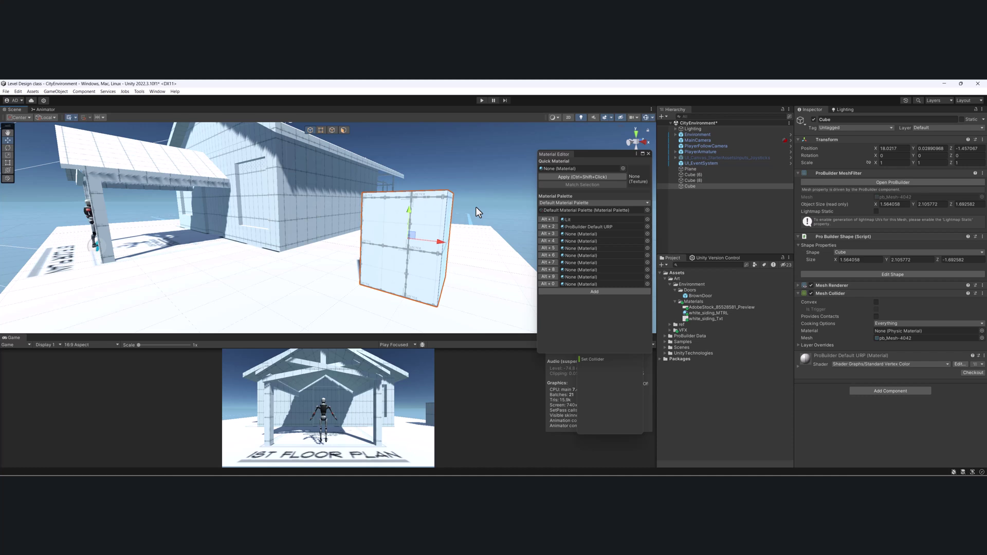
# Assign white_siding_MTRL to the Alt+3 slot of the Default Material Palette, with the Material Editor kept clear of the test cube.
pyautogui.keyDown('alt'); pyautogui.moveTo(488, 258); pyautogui.dragTo(528, 256); pyautogui.keyUp('alt')
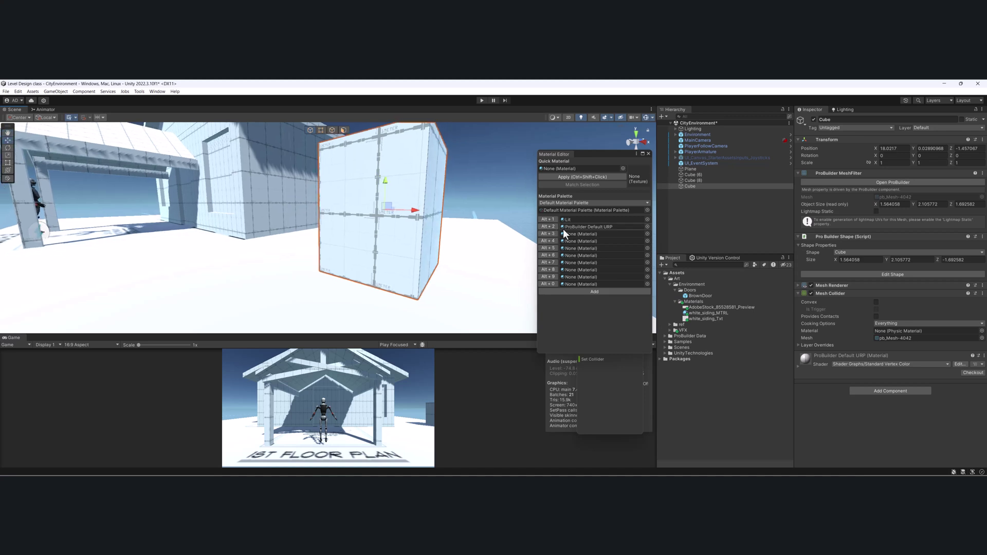
pyautogui.click(593, 156)
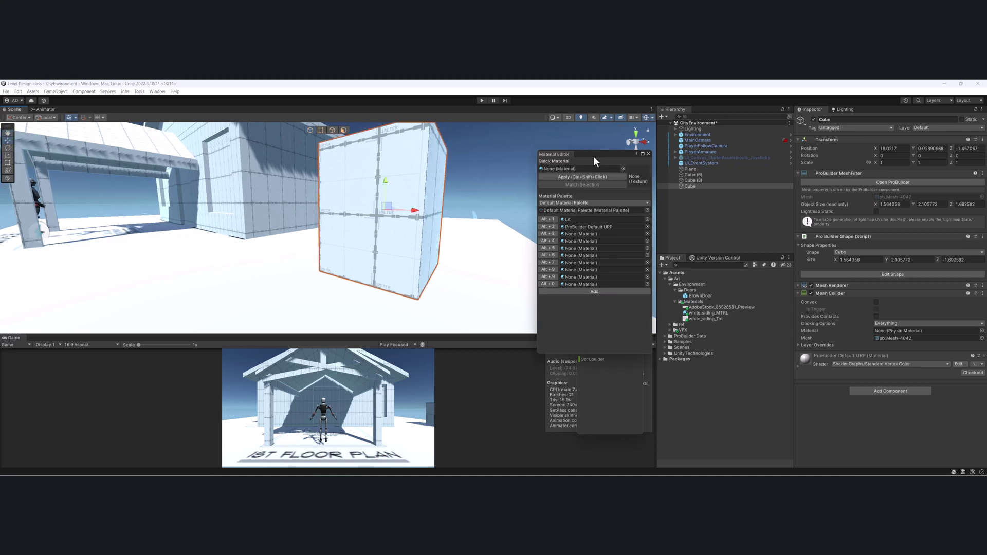
pyautogui.moveTo(593, 156); pyautogui.dragTo(632, 170)
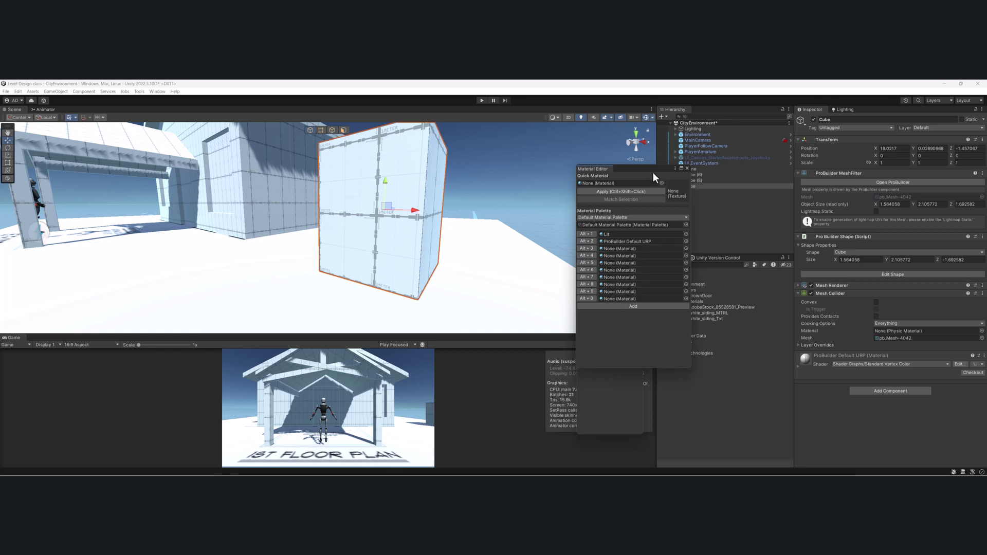
pyautogui.moveTo(653, 172); pyautogui.dragTo(619, 172)
pyautogui.moveTo(713, 313); pyautogui.dragTo(605, 251)
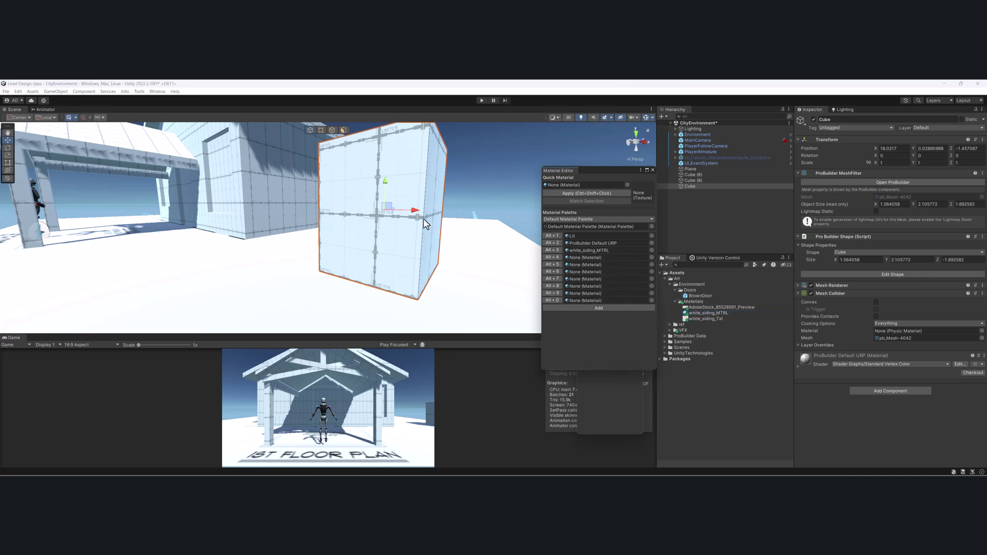
# Apply white_siding_MTRL from the material palette to the test cube and to the greybox house mesh.
pyautogui.click(554, 251)
pyautogui.scroll(-4, 423, 213)
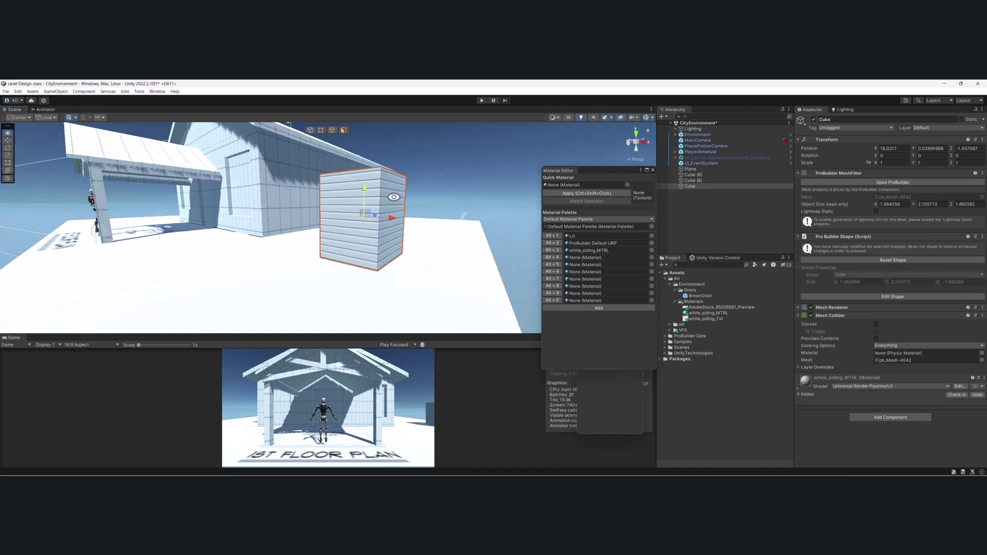
pyautogui.keyDown('alt'); pyautogui.moveTo(393, 196); pyautogui.dragTo(336, 234); pyautogui.keyUp('alt')
pyautogui.moveTo(336, 234); pyautogui.dragTo(305, 199, button='right')
pyautogui.click(286, 190)
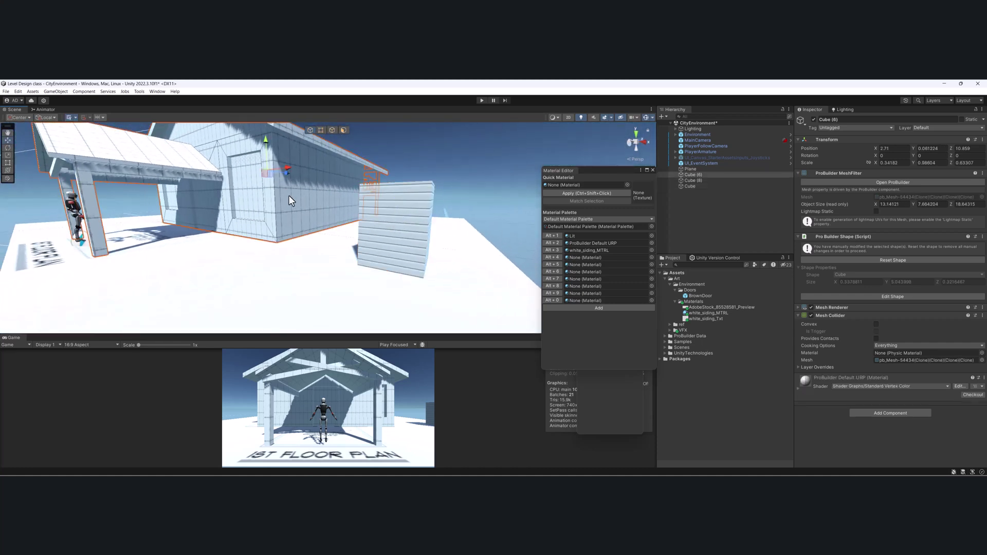
pyautogui.click(555, 251)
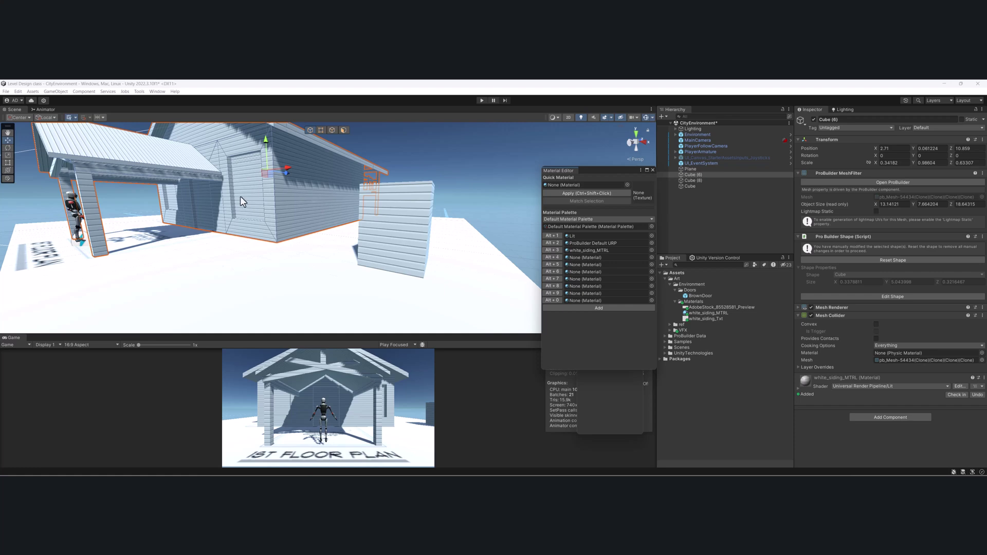
# Examine the siding texture on the house from above and up close, comparing its scale with the test cube.
pyautogui.moveTo(244, 199); pyautogui.dragTo(195, 189, button='middle')
pyautogui.moveTo(328, 201); pyautogui.dragTo(360, 159, button='right')
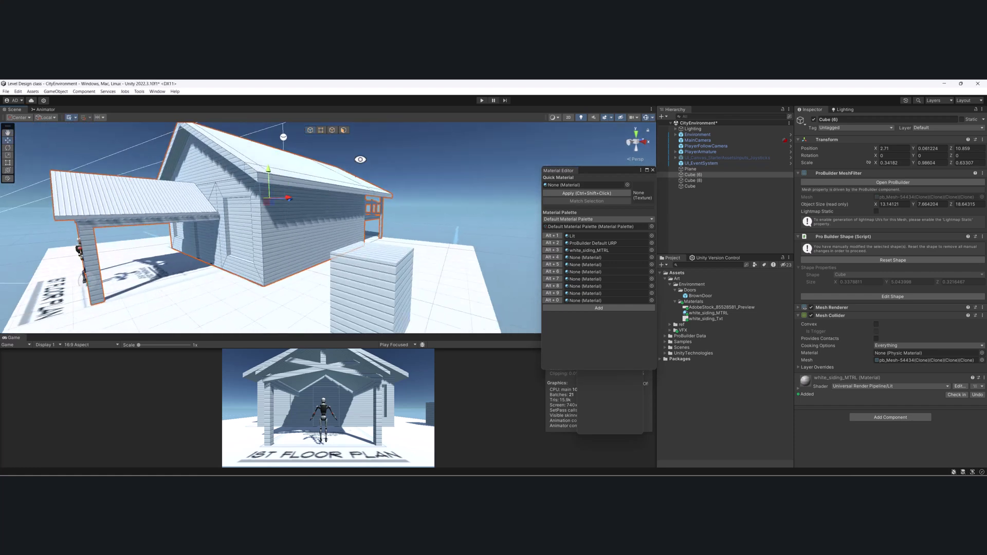
pyautogui.scroll(5, 258, 235)
pyautogui.keyDown('alt'); pyautogui.moveTo(282, 250); pyautogui.dragTo(294, 230); pyautogui.keyUp('alt')
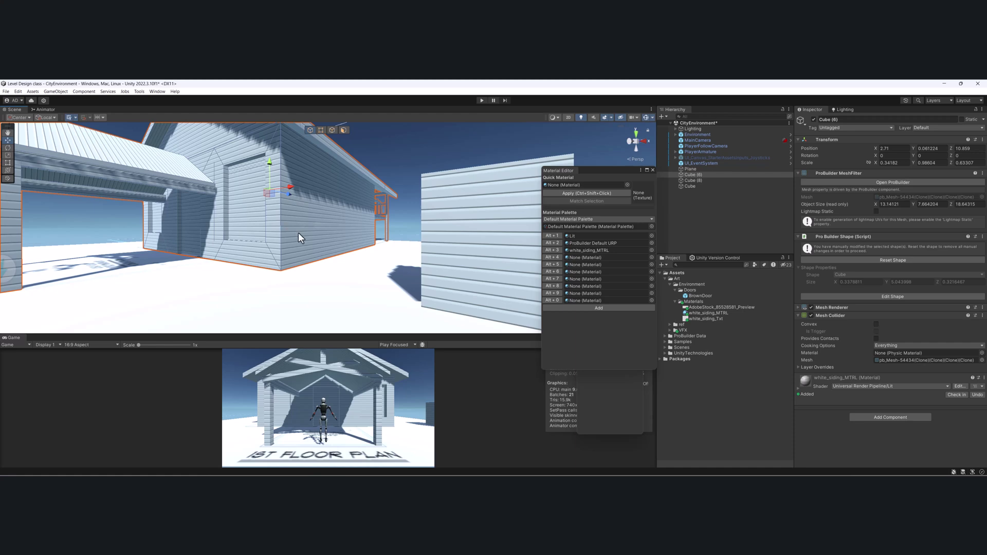
pyautogui.moveTo(414, 233); pyautogui.dragTo(367, 230, button='middle')
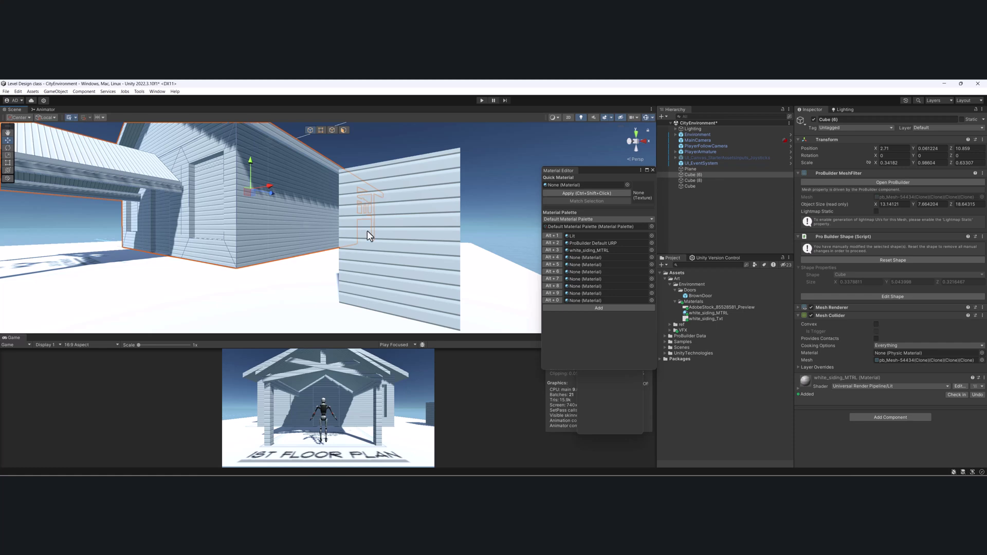
pyautogui.scroll(-5, 366, 230)
# Open ProBuilder's UV Editor with the Material Editor out of the way, and view the UVs of the test cube and the house.
pyautogui.moveTo(582, 171); pyautogui.dragTo(738, 189)
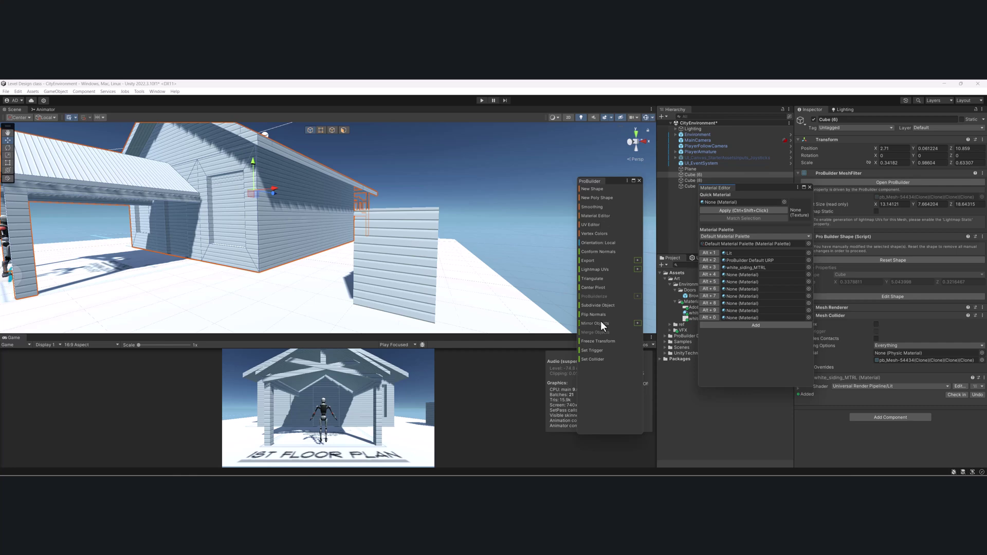
pyautogui.click(593, 224)
pyautogui.click(411, 245)
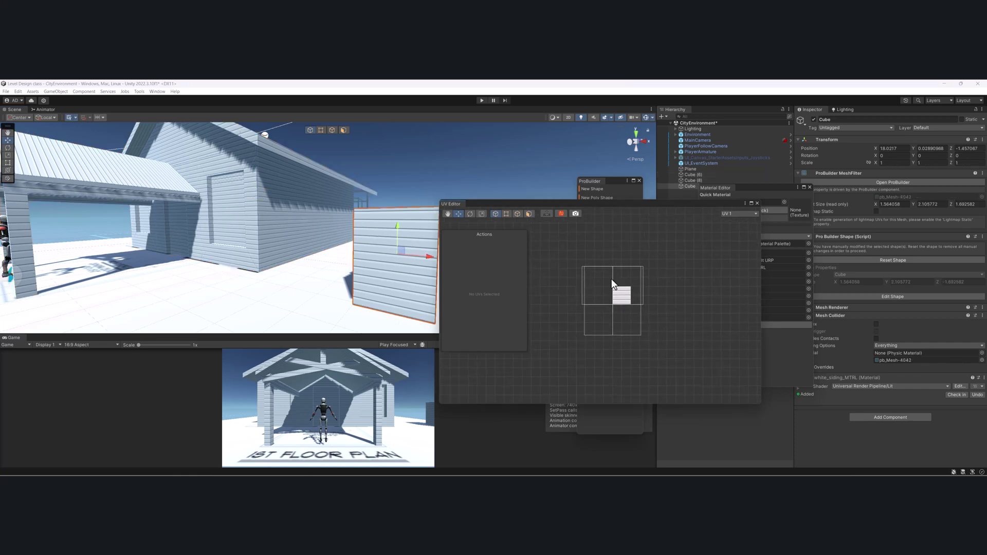
pyautogui.click(249, 216)
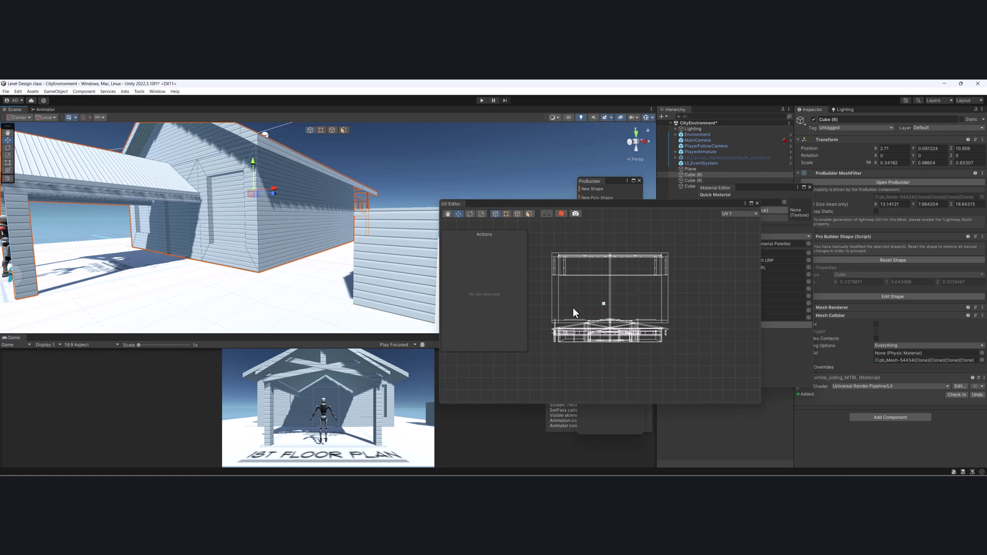
# Planar-project the UVs of all the house's faces in face selection mode and shift the projected layout slightly.
pyautogui.click(528, 214)
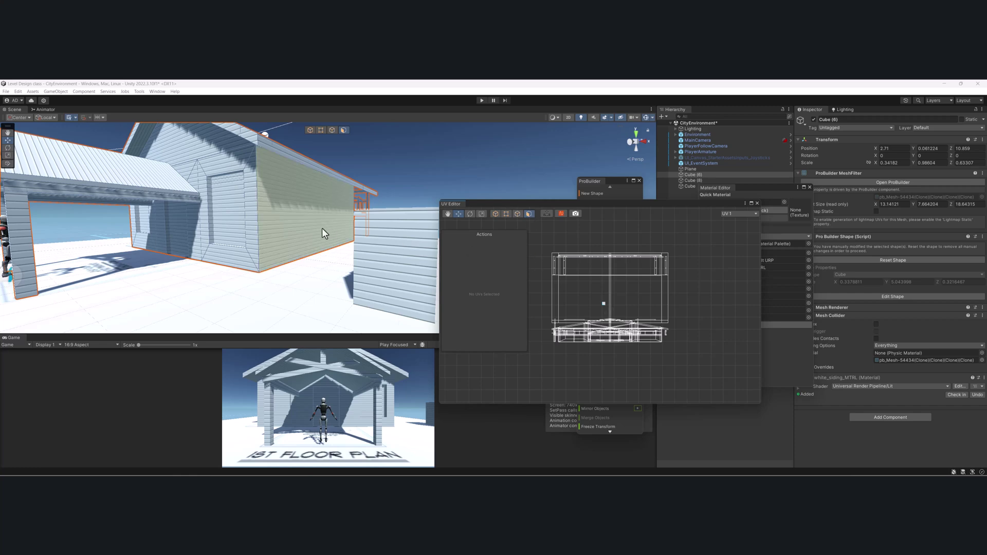
pyautogui.click(307, 234)
pyautogui.hotkey('ctrl', 'a')
pyautogui.scroll(-5, 187, 212)
pyautogui.keyDown('alt'); pyautogui.moveTo(322, 221); pyautogui.dragTo(223, 252); pyautogui.keyUp('alt')
pyautogui.click(466, 264)
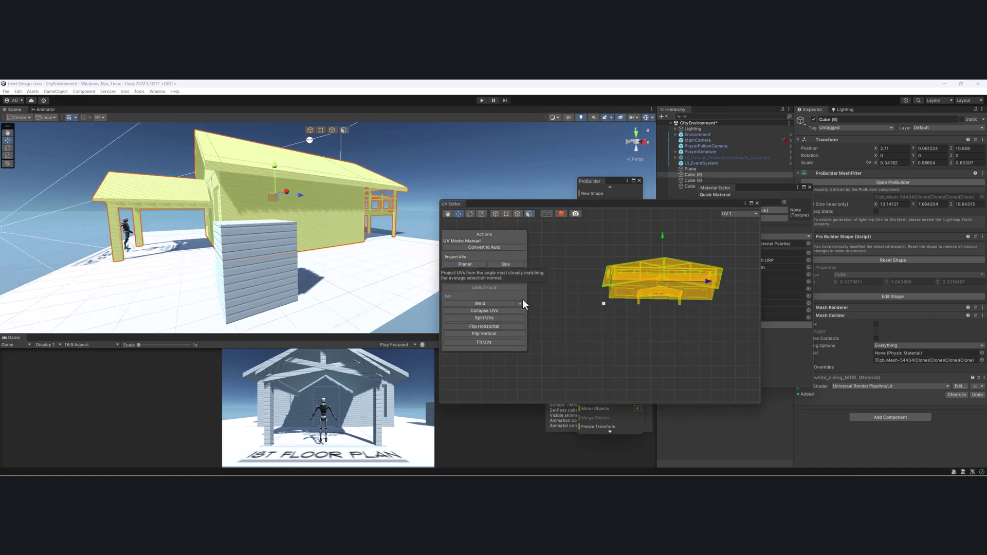
pyautogui.moveTo(601, 291); pyautogui.dragTo(673, 303)
# Select the house's long side wall face and inspect how the siding maps onto it.
pyautogui.scroll(5, 241, 211)
pyautogui.keyDown('alt'); pyautogui.moveTo(241, 212); pyautogui.dragTo(281, 251); pyautogui.keyUp('alt')
pyautogui.click(252, 232)
pyautogui.scroll(-5, 281, 250)
pyautogui.keyDown('alt'); pyautogui.moveTo(337, 226); pyautogui.dragTo(221, 206); pyautogui.keyUp('alt')
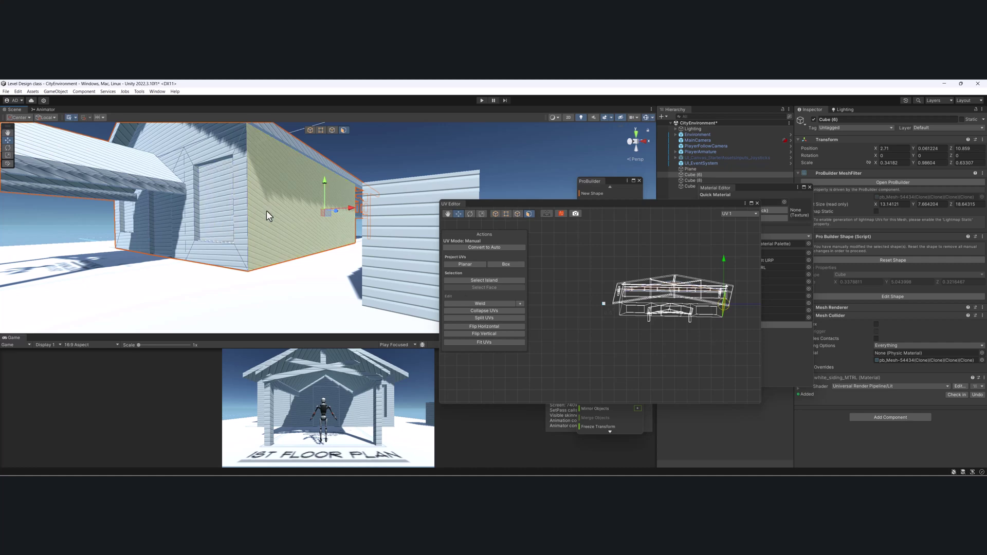
pyautogui.scroll(-3, 268, 216)
pyautogui.keyDown('alt'); pyautogui.moveTo(258, 227); pyautogui.dragTo(231, 216); pyautogui.keyUp('alt')
# Select the test cube's side face and top face in turn to view their UVs in the UV Editor.
pyautogui.click(266, 271)
pyautogui.moveTo(309, 266); pyautogui.dragTo(311, 242, button='middle')
pyautogui.scroll(6, 600, 304)
pyautogui.scroll(3, 314, 269)
pyautogui.click(315, 238)
pyautogui.keyDown('alt'); pyautogui.moveTo(315, 238); pyautogui.dragTo(282, 236); pyautogui.keyUp('alt')
pyautogui.keyDown('alt'); pyautogui.moveTo(420, 280); pyautogui.dragTo(295, 227); pyautogui.keyUp('alt')
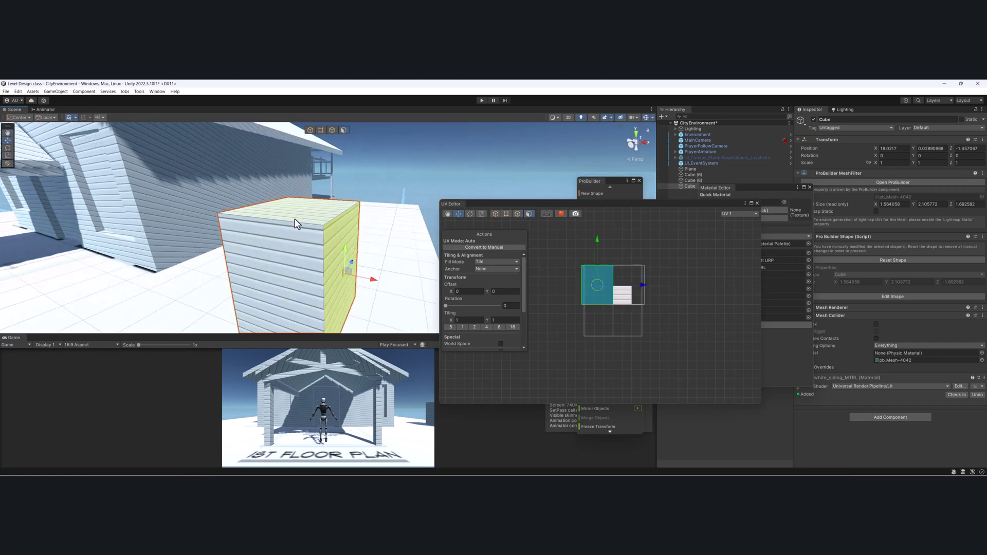
pyautogui.click(306, 228)
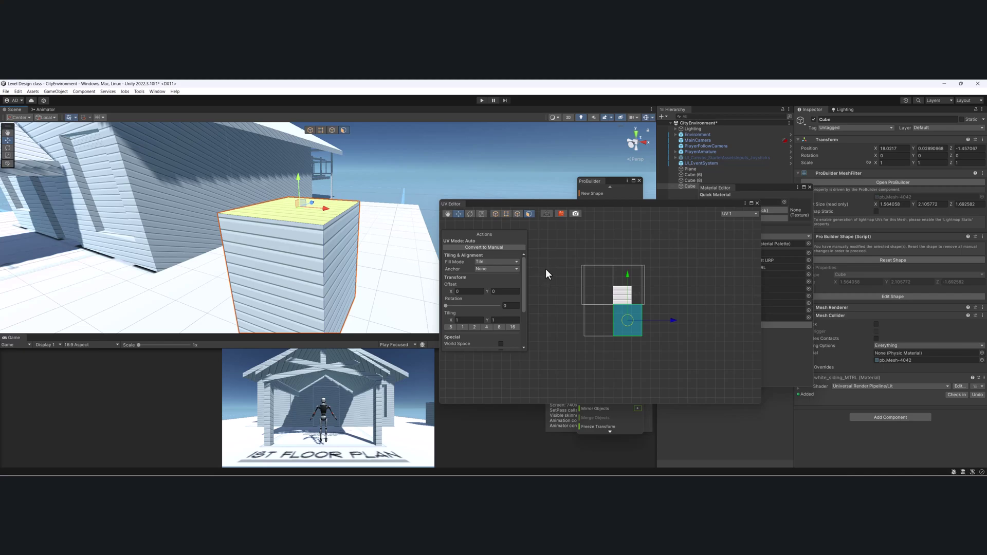
# Switch to the browser's printed coca cola can image search and view the flat Coke can label template.
pyautogui.hotkey('alt', 'Tab')
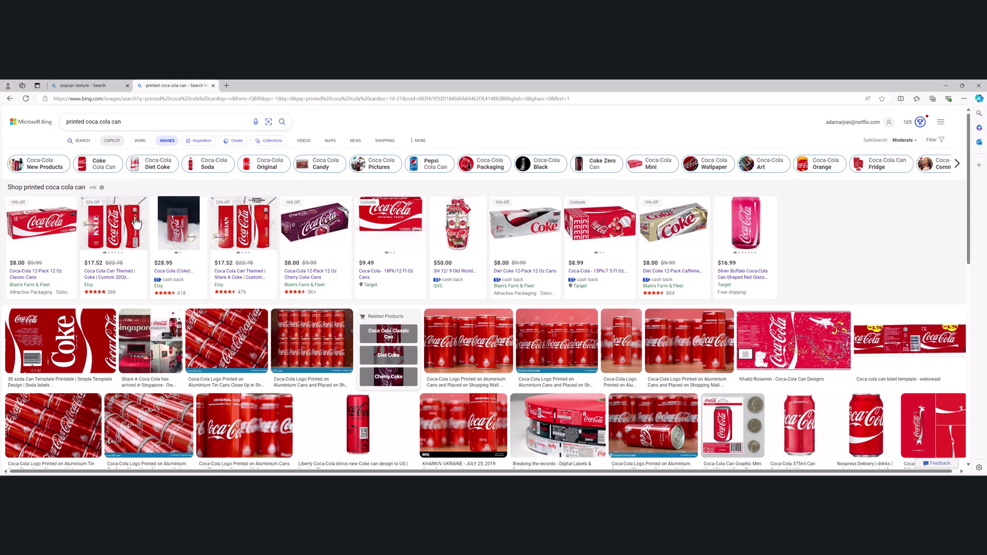
pyautogui.scroll(-1, 91, 258)
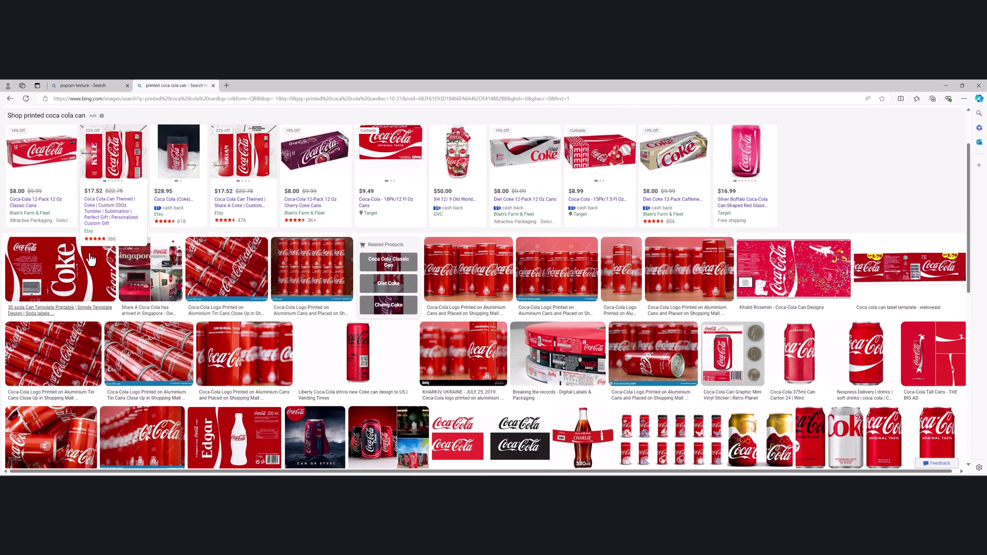
pyautogui.click(53, 268)
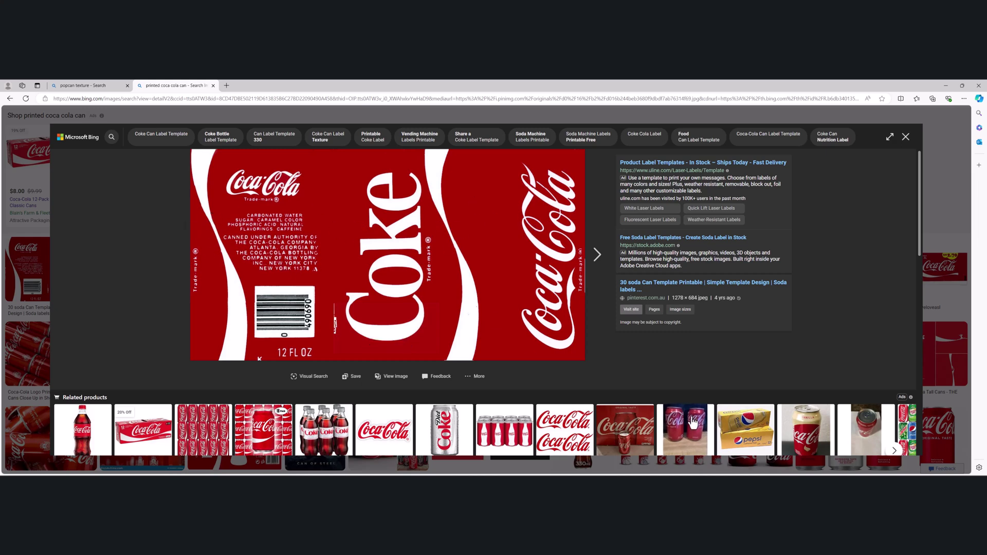
pyautogui.click(345, 320)
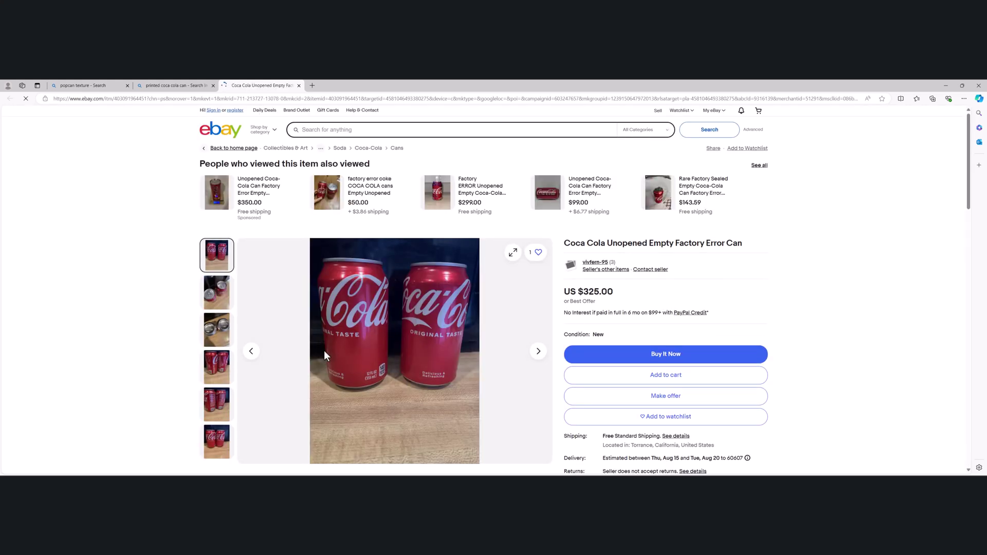
pyautogui.click(172, 87)
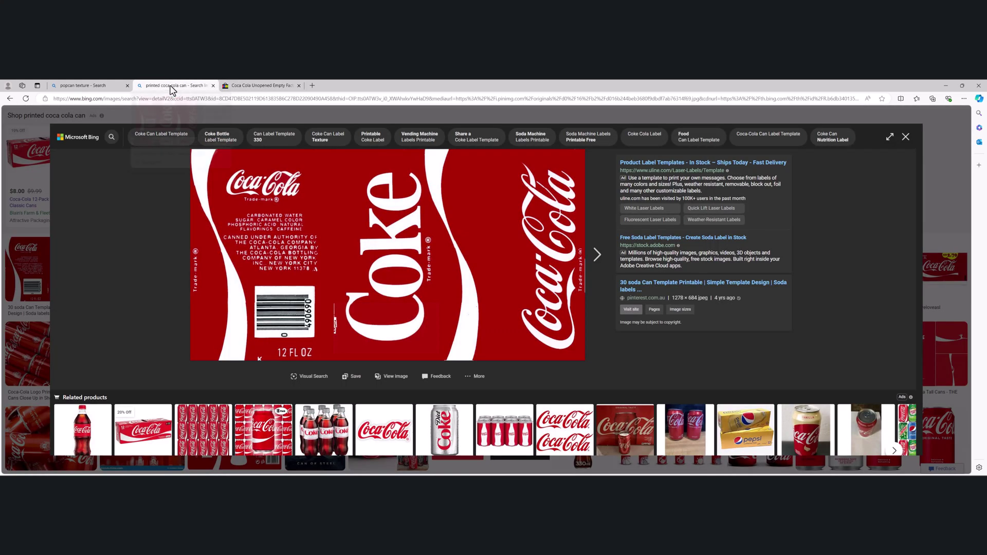
pyautogui.click(28, 257)
# Browse further printed can results and view the Vintage Coke Can Design image before returning to the start of the results.
pyautogui.scroll(-1, 175, 269)
pyautogui.scroll(-2, 174, 269)
pyautogui.scroll(-2, 174, 263)
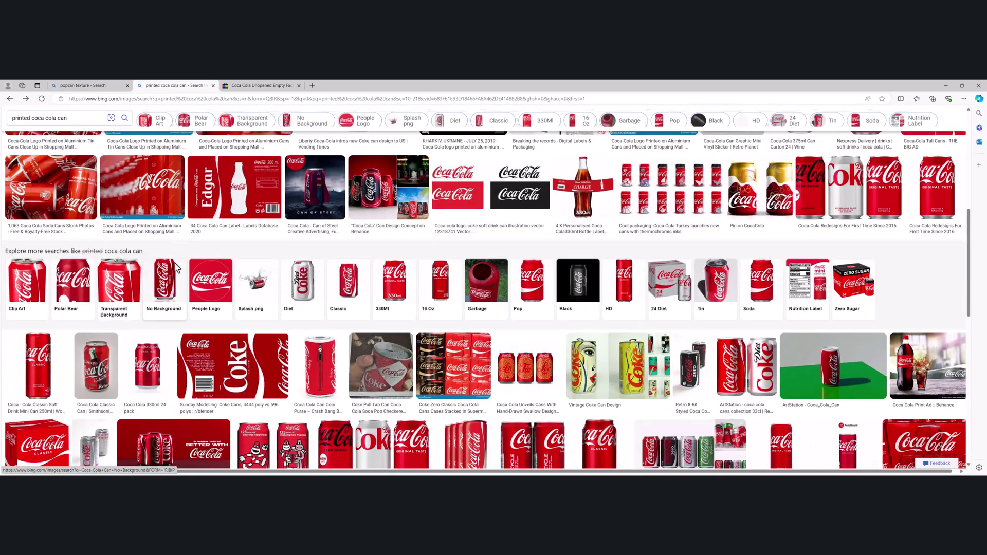
pyautogui.click(588, 355)
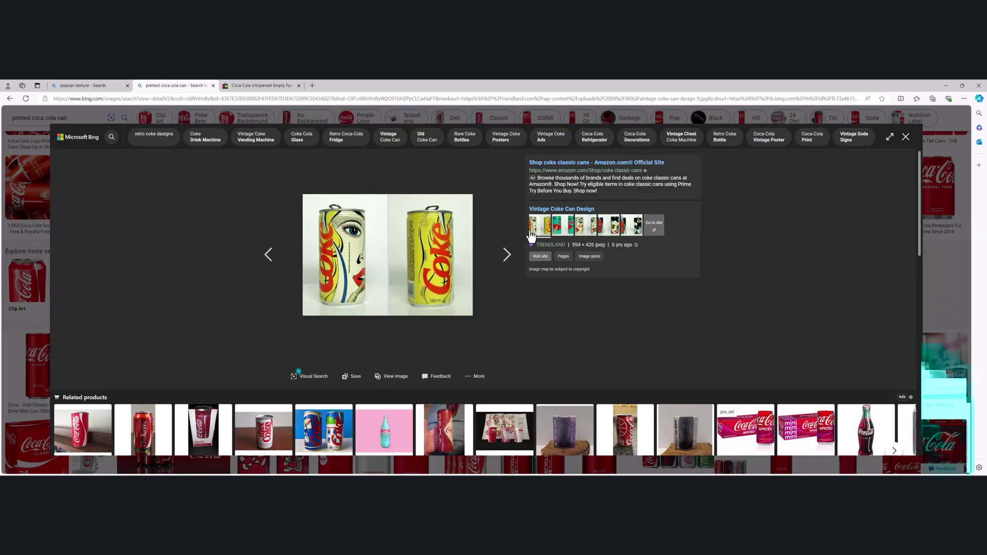
pyautogui.click(906, 138)
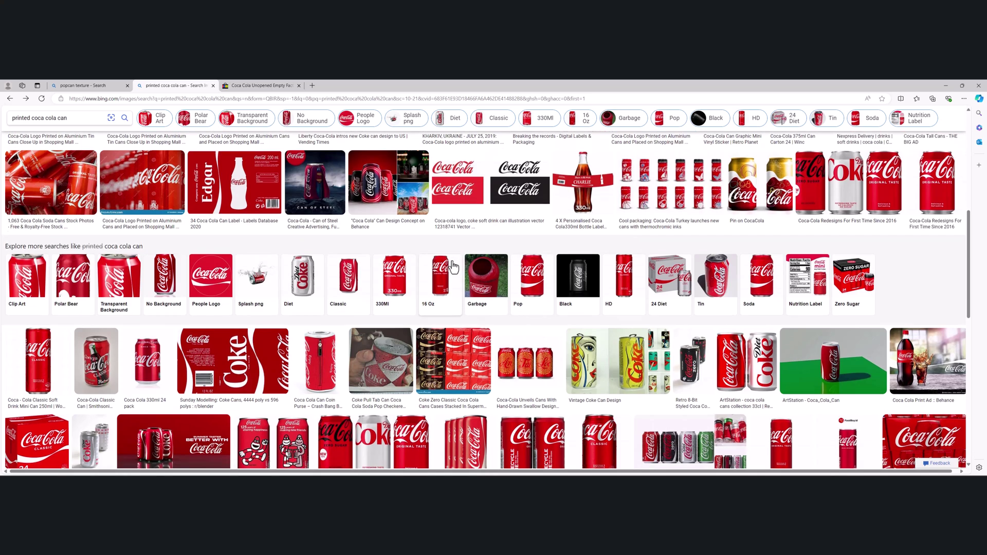
pyautogui.scroll(5, 452, 266)
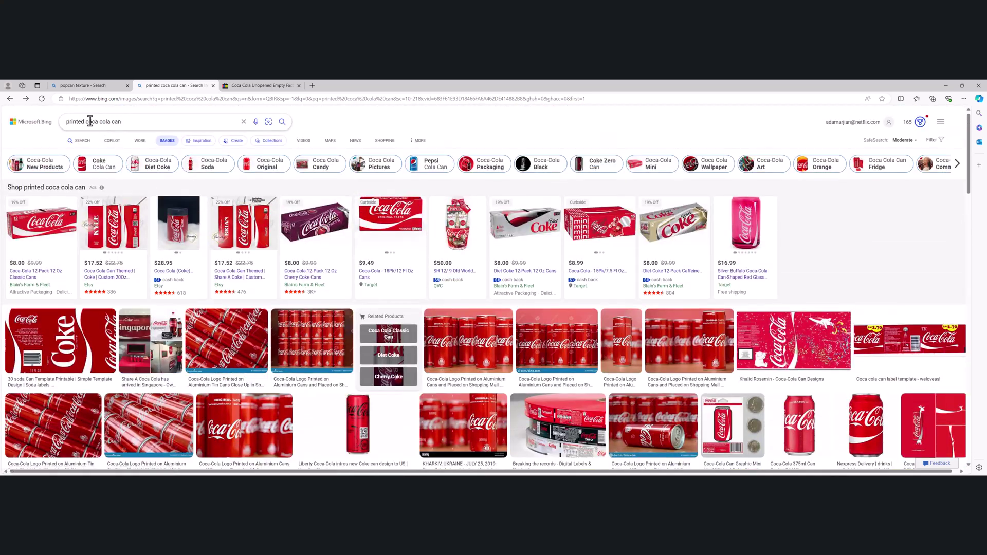
# Search Bing Images for "coca cola box factory" and look through the results for unfolded packaging.
pyautogui.click(90, 122)
pyautogui.write('coca cola box factory')
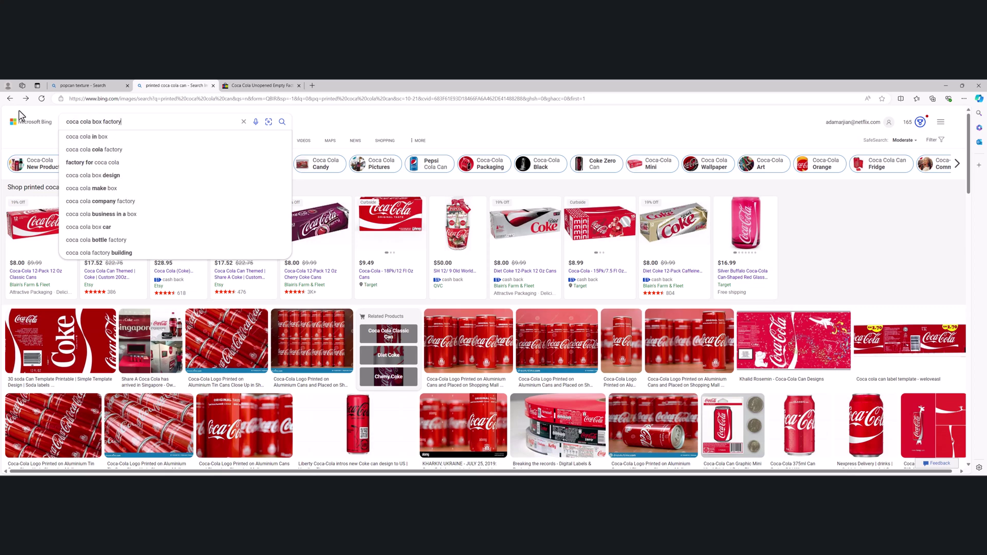
pyautogui.press('Return')
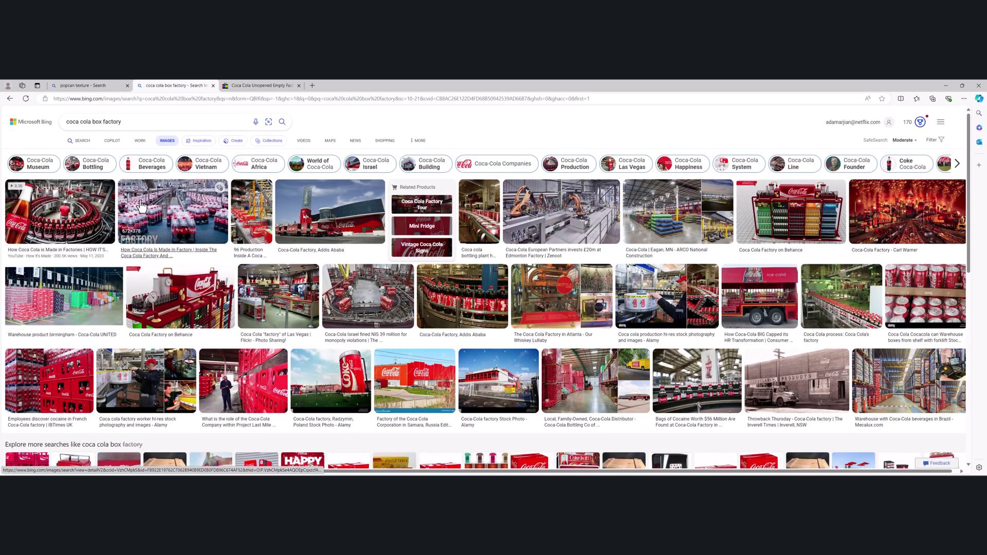
pyautogui.scroll(-1, 348, 253)
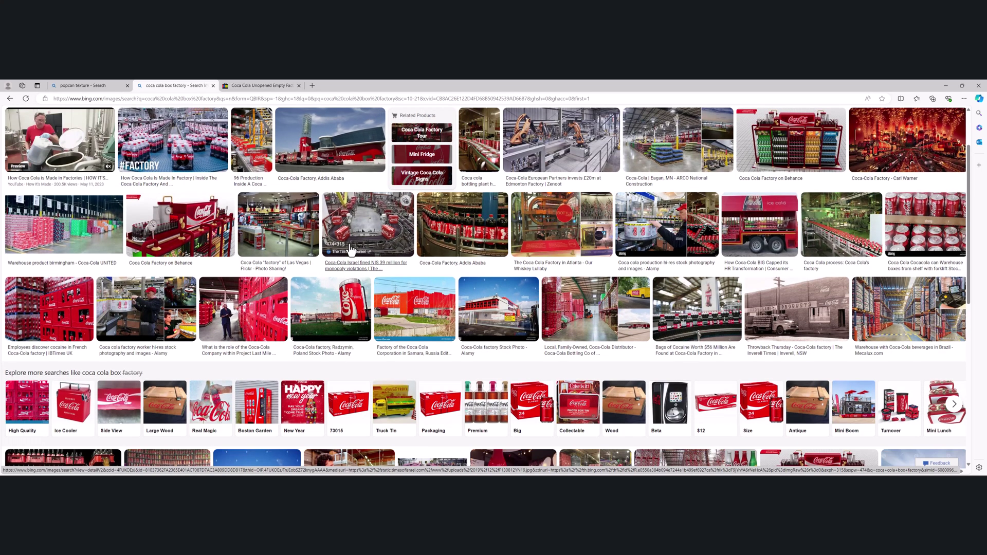
pyautogui.scroll(-2, 577, 238)
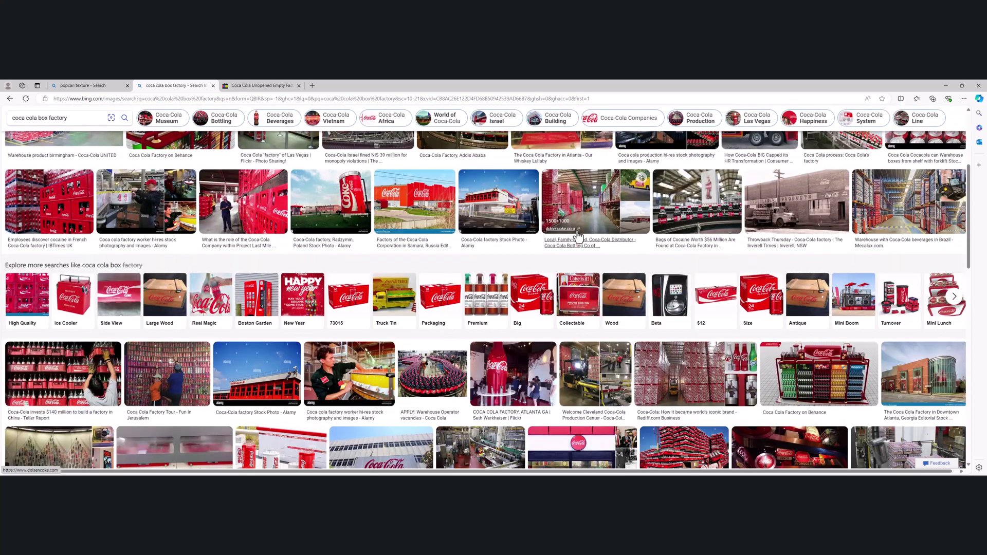
pyautogui.scroll(-2, 576, 231)
pyautogui.scroll(5, 117, 127)
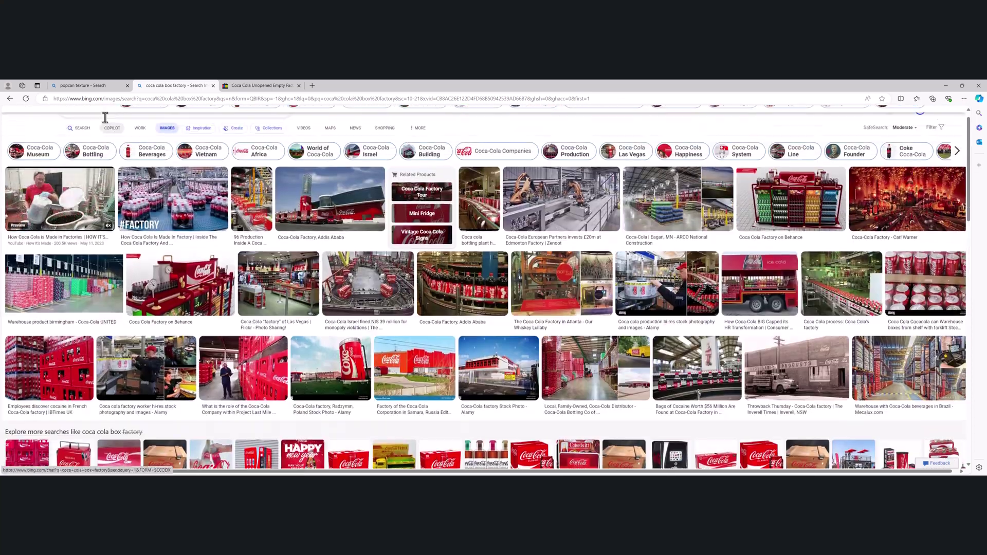
# Refine the image search to "coca cola box manufacturing" and look through the results.
pyautogui.doubleClick(109, 122)
pyautogui.write('manufator')
pyautogui.press('BackSpace')
pyautogui.write('ct')
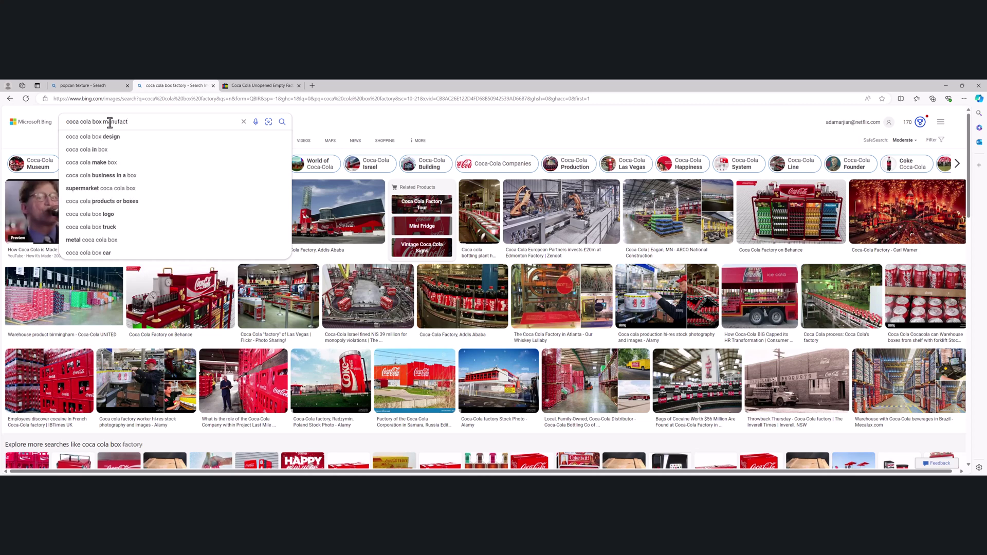
pyautogui.write('uring')
pyautogui.press('Return')
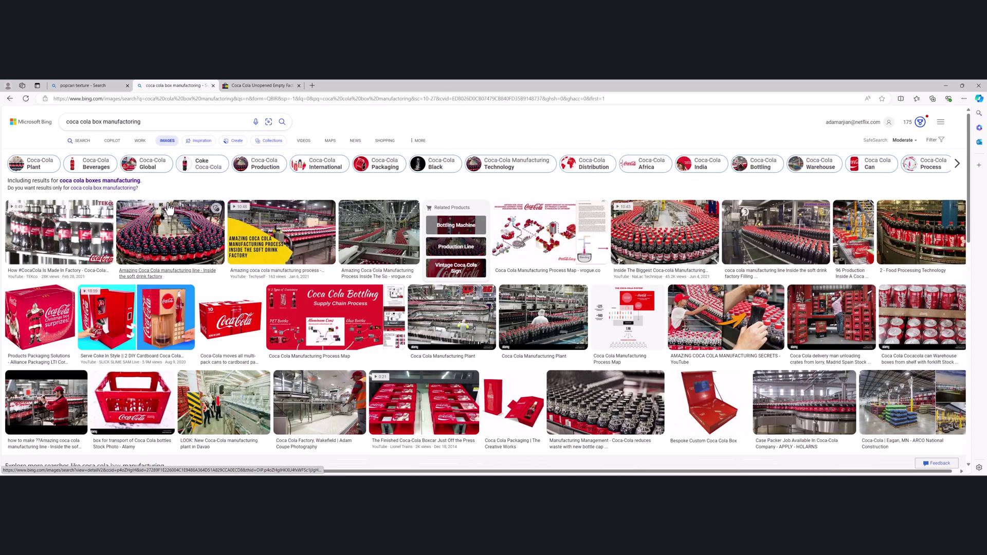
pyautogui.scroll(-1, 89, 298)
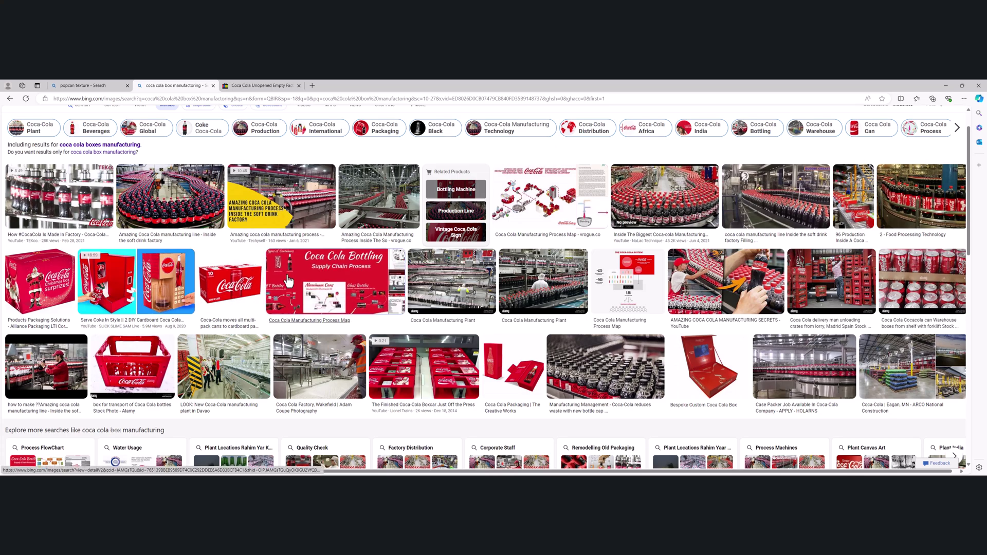
# View the Coca Cola Bottling Supply Chain Process image and look further through the results for unfolded packaging.
pyautogui.click(377, 282)
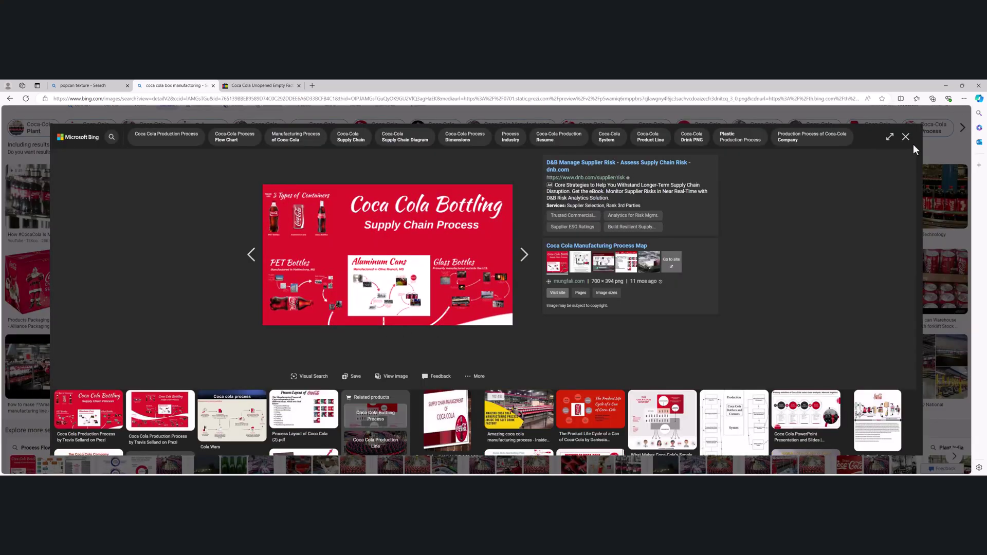
pyautogui.click(906, 138)
pyautogui.scroll(-4, 353, 198)
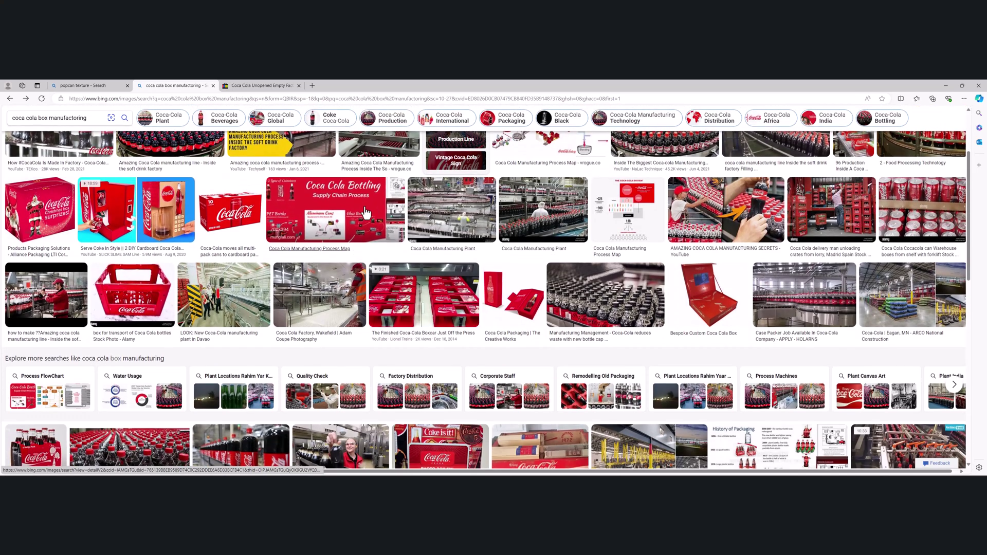
pyautogui.scroll(-1, 353, 199)
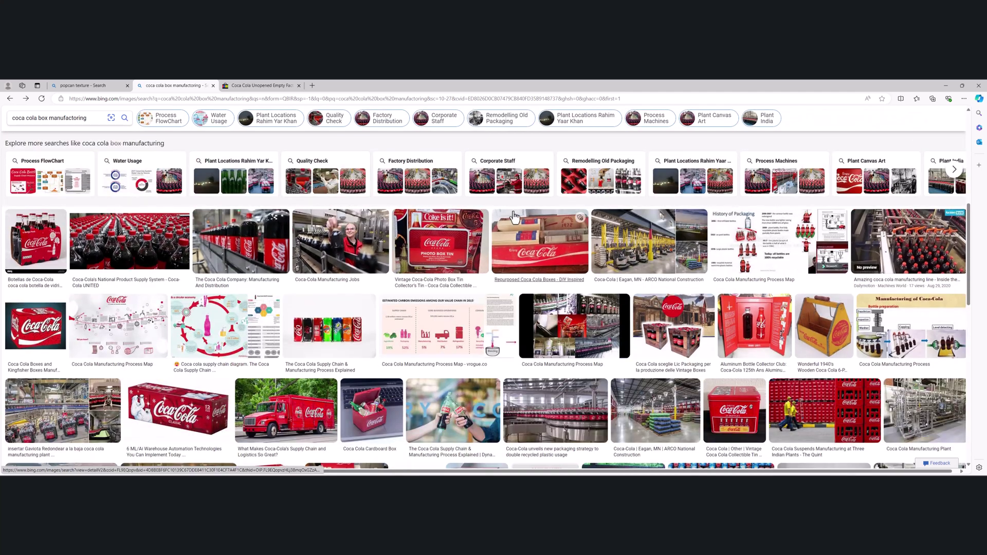
pyautogui.scroll(-2, 459, 252)
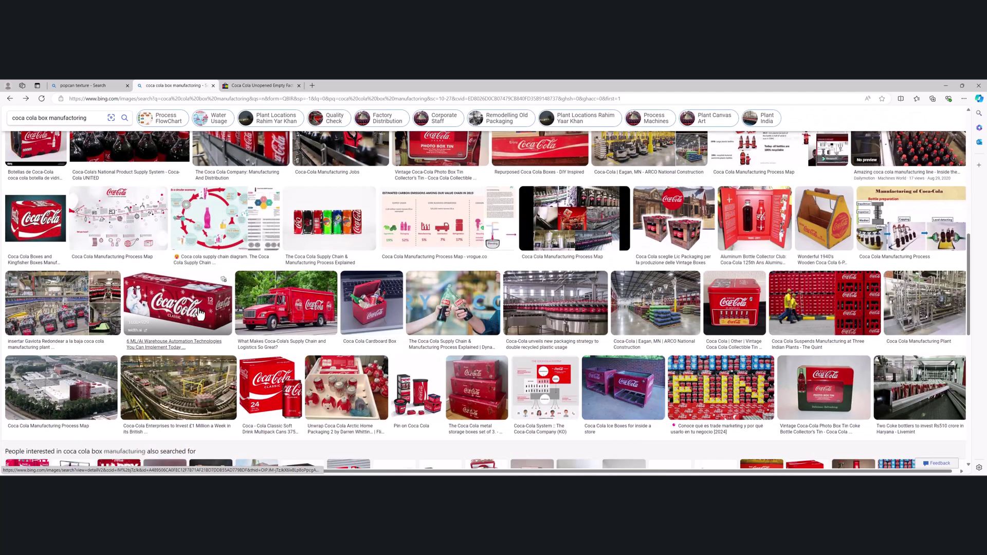
# View the Coca-Cola Classic 12-pack box image, look through more results and return to the start of the list.
pyautogui.click(181, 298)
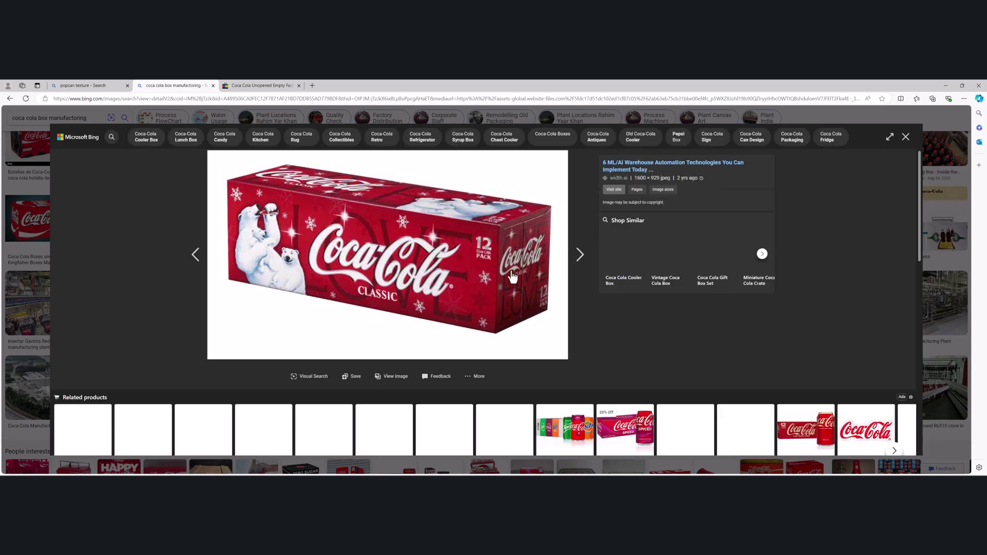
pyautogui.click(6, 316)
pyautogui.scroll(-2, 397, 246)
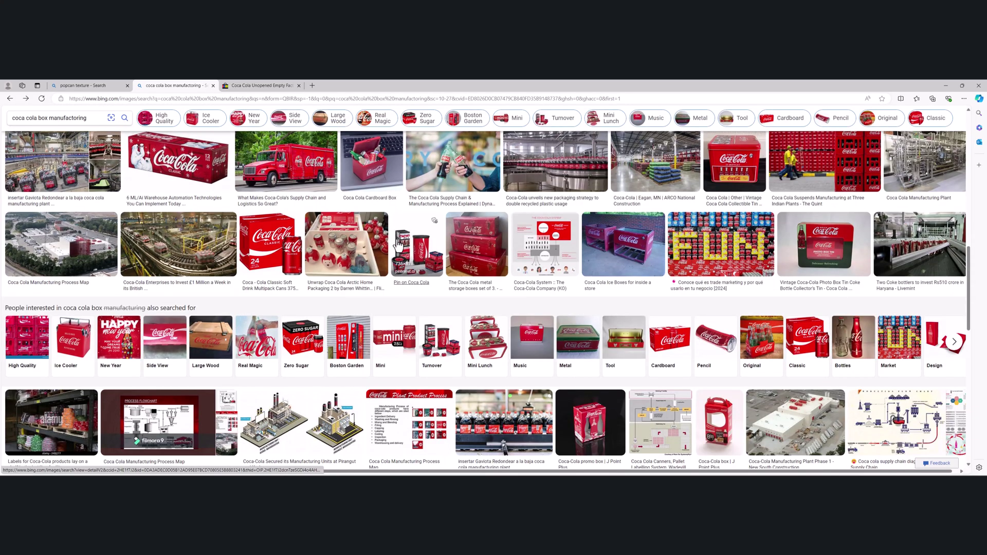
pyautogui.scroll(5, 398, 245)
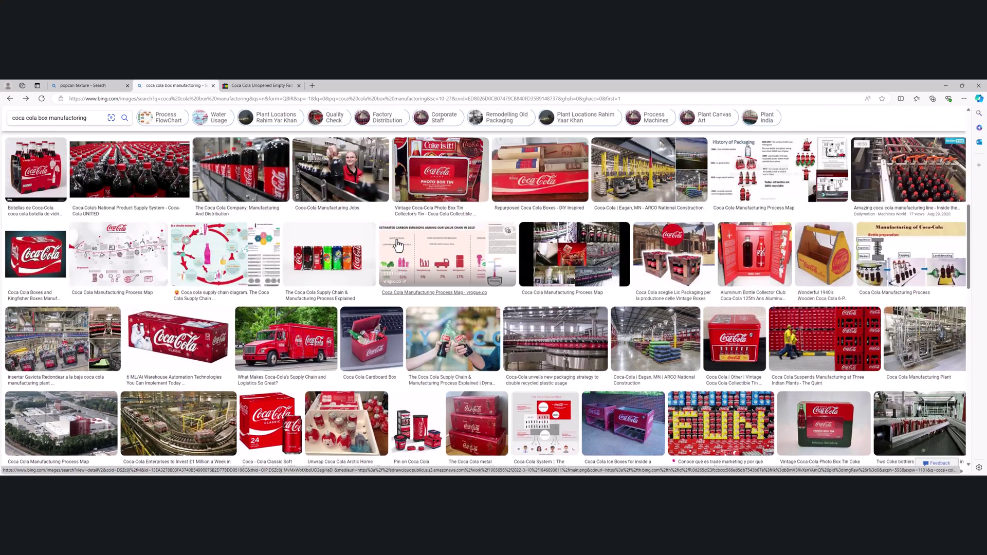
pyautogui.scroll(5, 397, 246)
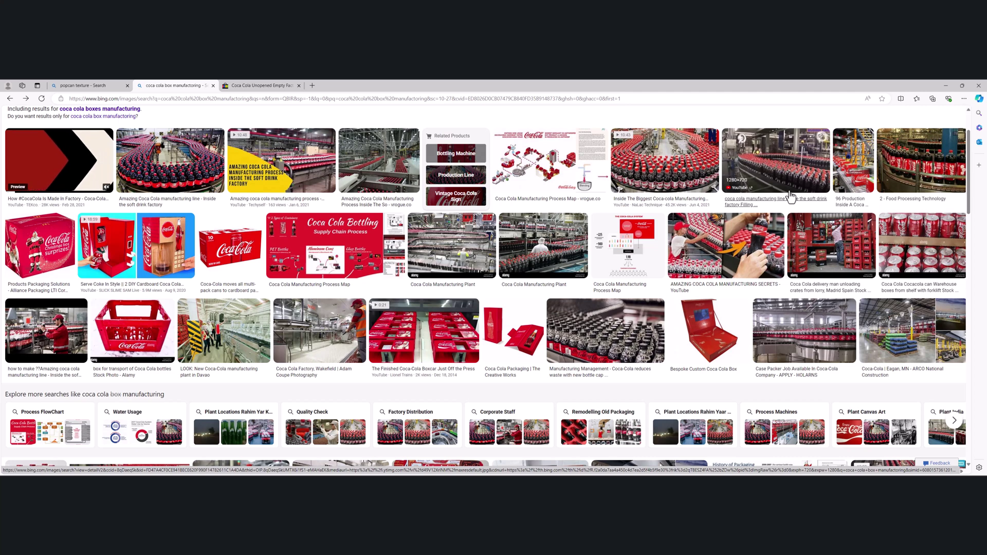
# Switch back to Unity, deselect the test cube's top face and examine the cube's sides alongside its UV layout.
pyautogui.hotkey('alt', 'Tab')
pyautogui.moveTo(626, 287); pyautogui.dragTo(603, 287, button='middle')
pyautogui.scroll(3, 648, 265)
pyautogui.scroll(2, 670, 285)
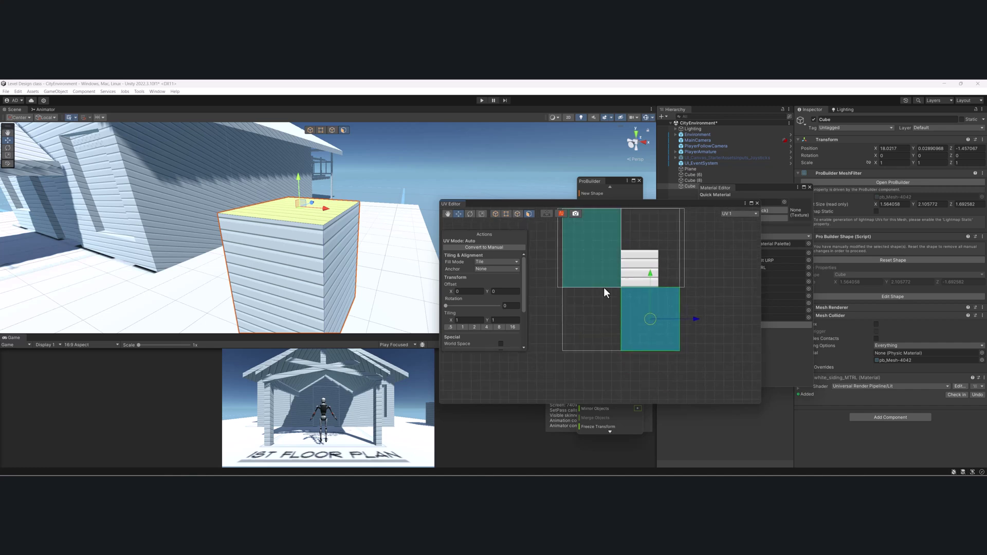
pyautogui.click(718, 339)
pyautogui.keyDown('alt'); pyautogui.moveTo(275, 263); pyautogui.dragTo(251, 243); pyautogui.keyUp('alt')
pyautogui.moveTo(640, 264); pyautogui.dragTo(623, 300, button='middle')
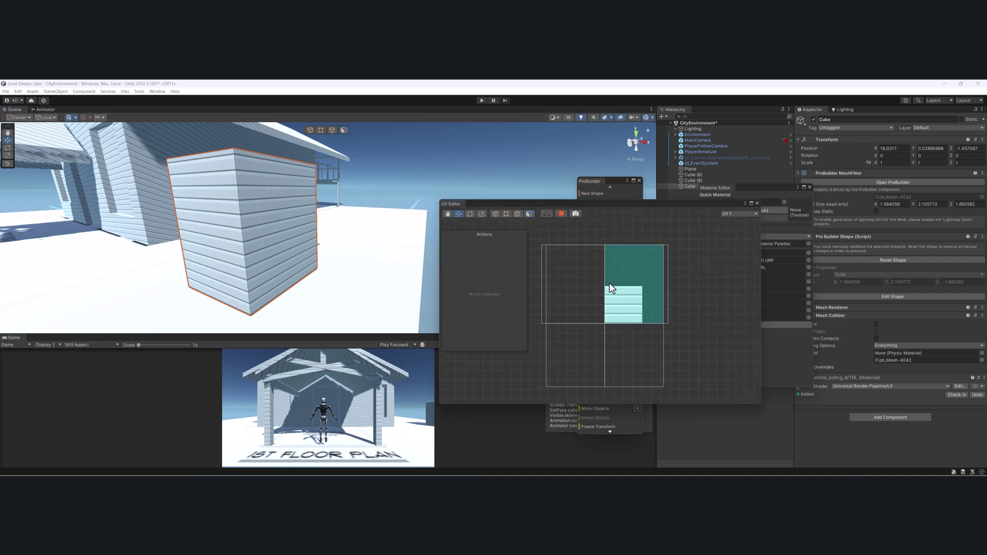
# Compare the cube's overlapping UV shells with the siding texture and pick the shell of one side face.
pyautogui.click(560, 213)
pyautogui.click(560, 214)
pyautogui.scroll(-3, 631, 328)
pyautogui.moveTo(674, 278); pyautogui.dragTo(529, 386)
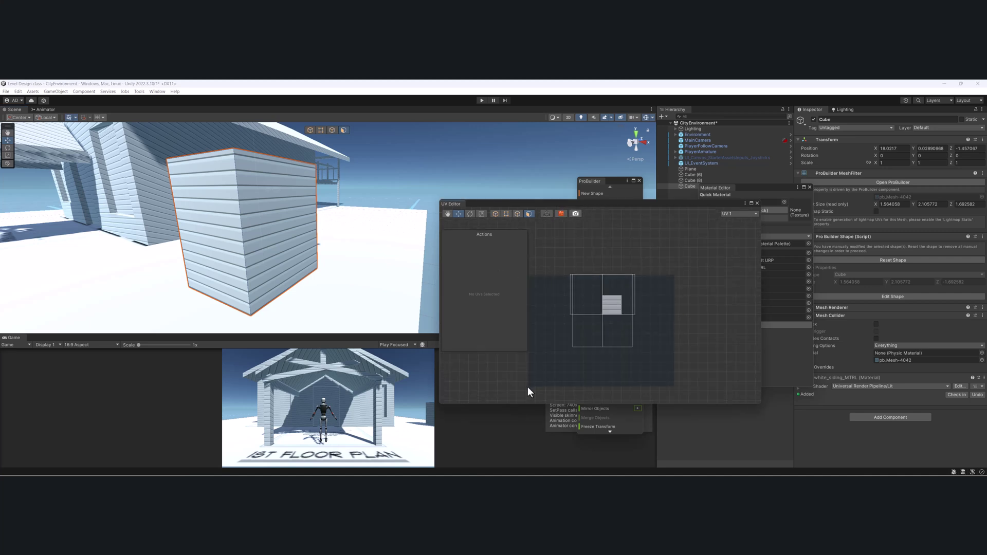
pyautogui.moveTo(574, 256); pyautogui.dragTo(649, 347)
pyautogui.click(571, 287)
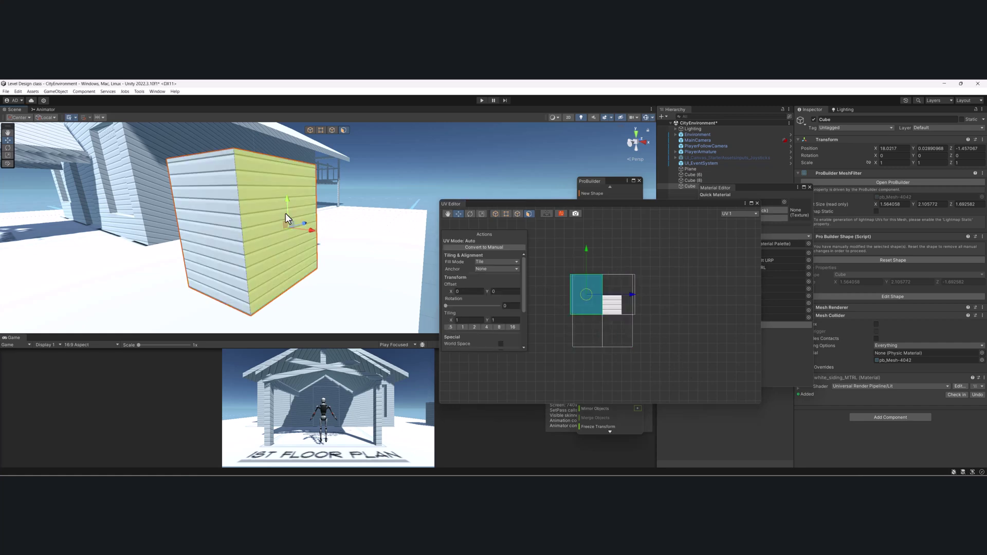
# Select the cube's adjacent front face and move its UVs downward over the siding texture.
pyautogui.moveTo(237, 247); pyautogui.dragTo(288, 245, button='right')
pyautogui.keyDown('alt'); pyautogui.moveTo(289, 246); pyautogui.dragTo(249, 251); pyautogui.keyUp('alt')
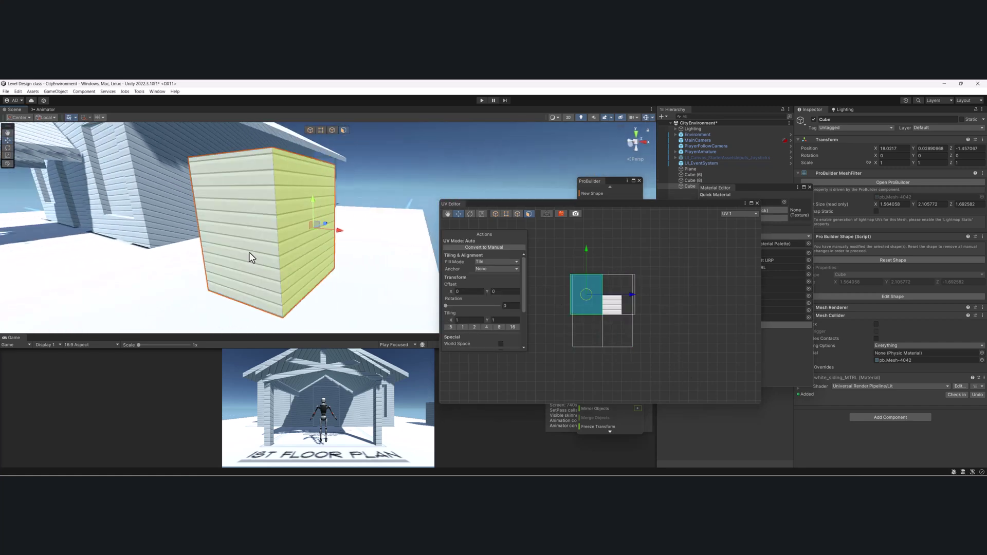
pyautogui.keyDown('shift'); pyautogui.click(249, 244); pyautogui.keyUp('shift')
pyautogui.click(245, 251)
pyautogui.moveTo(615, 293)
pyautogui.mouseDown()
pyautogui.moveTo(649, 281)
pyautogui.moveTo(627, 310)
pyautogui.moveTo(615, 306)
pyautogui.mouseUp()
# Enlarge the front face's UVs, shrink them to about 0.032 tiling and place them on the texture's lowest plank.
pyautogui.press('r')
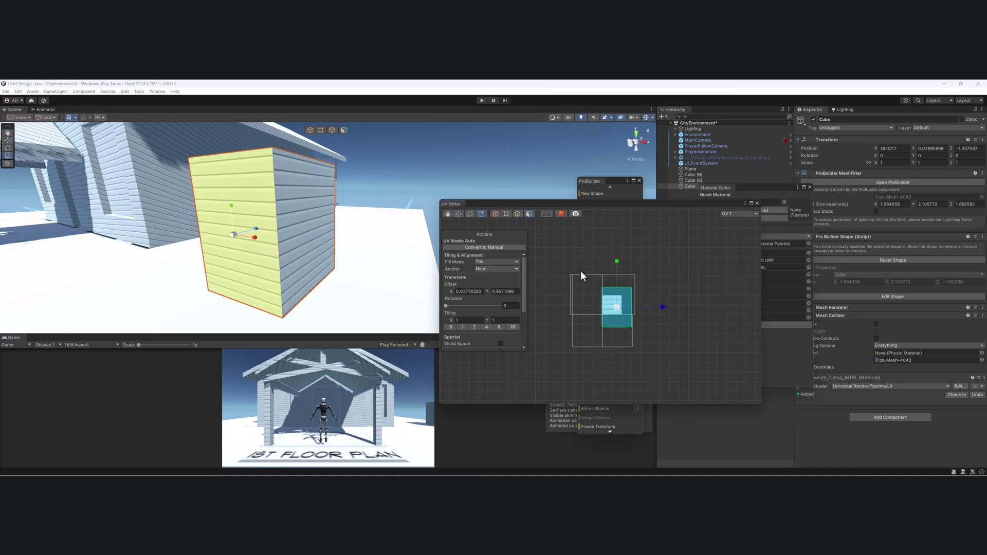
pyautogui.moveTo(617, 307); pyautogui.dragTo(711, 270)
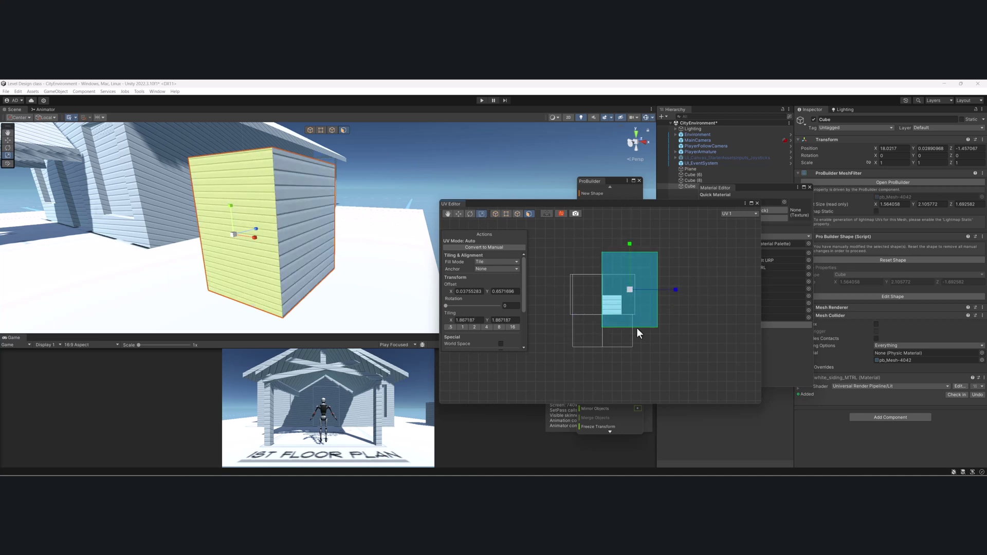
pyautogui.moveTo(631, 291); pyautogui.dragTo(600, 319)
pyautogui.scroll(5, 601, 318)
pyautogui.moveTo(688, 325); pyautogui.dragTo(664, 305, button='middle')
pyautogui.moveTo(623, 315)
pyautogui.mouseDown()
pyautogui.moveTo(591, 339)
pyautogui.moveTo(587, 359)
pyautogui.moveTo(606, 312)
pyautogui.mouseUp()
# Reselect the cube's front face and scale its UVs up to about 0.09 tiling so they span a plank seam.
pyautogui.keyDown('alt'); pyautogui.moveTo(256, 251); pyautogui.dragTo(361, 188); pyautogui.keyUp('alt')
pyautogui.click(423, 166)
pyautogui.click(340, 217)
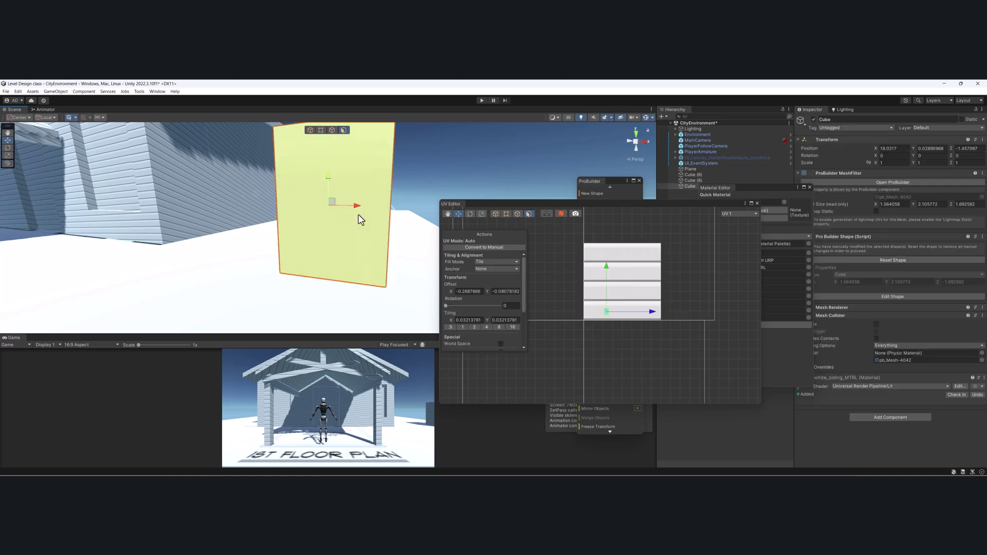
pyautogui.press('r')
pyautogui.moveTo(607, 312); pyautogui.dragTo(695, 283)
pyautogui.scroll(5, 615, 318)
pyautogui.scroll(2, 619, 321)
pyautogui.moveTo(622, 317); pyautogui.dragTo(671, 294)
pyautogui.moveTo(353, 172); pyautogui.dragTo(314, 214, button='middle')
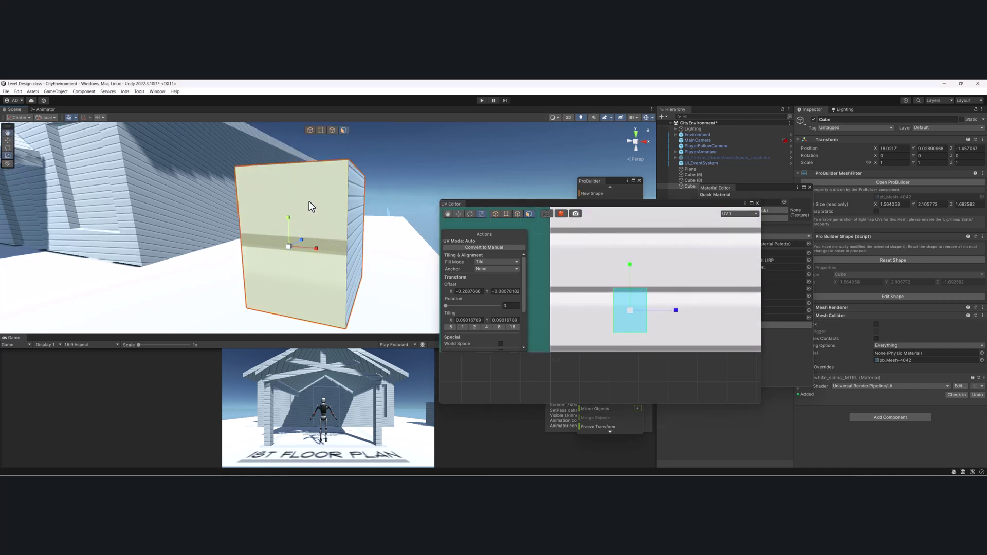
# Select the upper vertices of the front face's UVs and try shifting them while checking the cube.
pyautogui.click(649, 278)
pyautogui.click(510, 214)
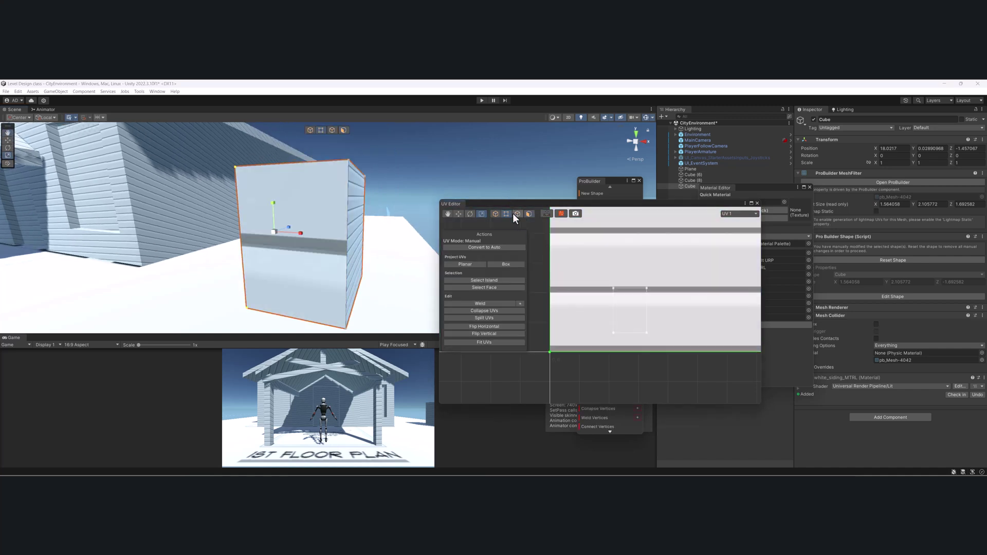
pyautogui.click(628, 289)
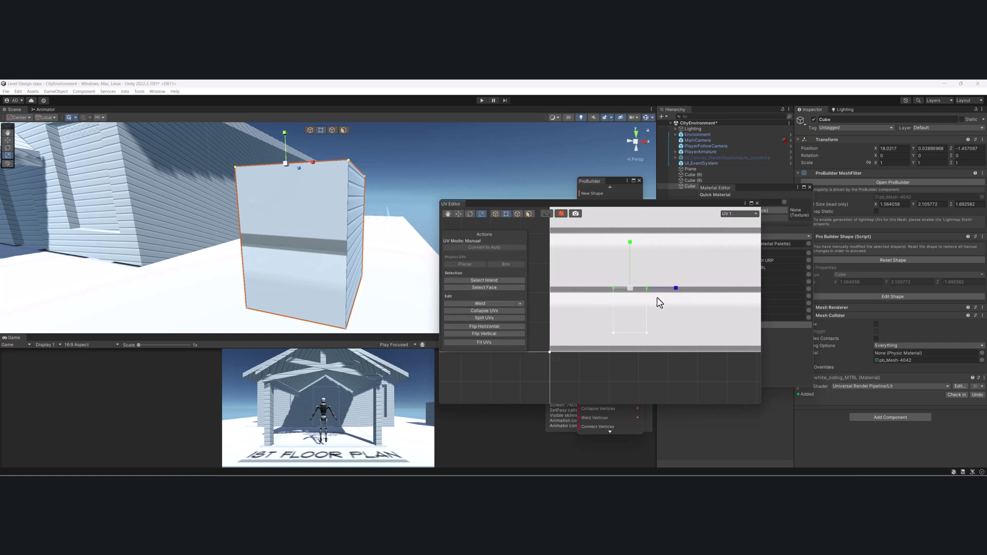
pyautogui.scroll(-3, 645, 267)
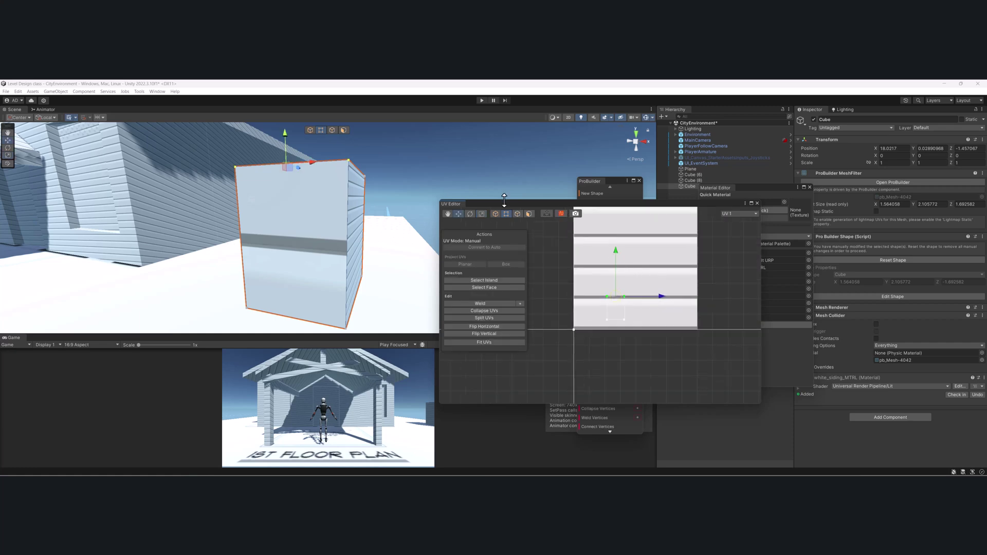
pyautogui.moveTo(615, 254)
pyautogui.mouseDown()
pyautogui.moveTo(615, 221)
pyautogui.moveTo(626, 272)
pyautogui.moveTo(625, 253)
pyautogui.mouseUp()
pyautogui.keyDown('alt'); pyautogui.moveTo(308, 203); pyautogui.dragTo(311, 242); pyautogui.keyUp('alt')
pyautogui.moveTo(310, 242); pyautogui.dragTo(326, 231, button='middle')
pyautogui.keyDown('alt'); pyautogui.moveTo(324, 259); pyautogui.dragTo(319, 224); pyautogui.keyUp('alt')
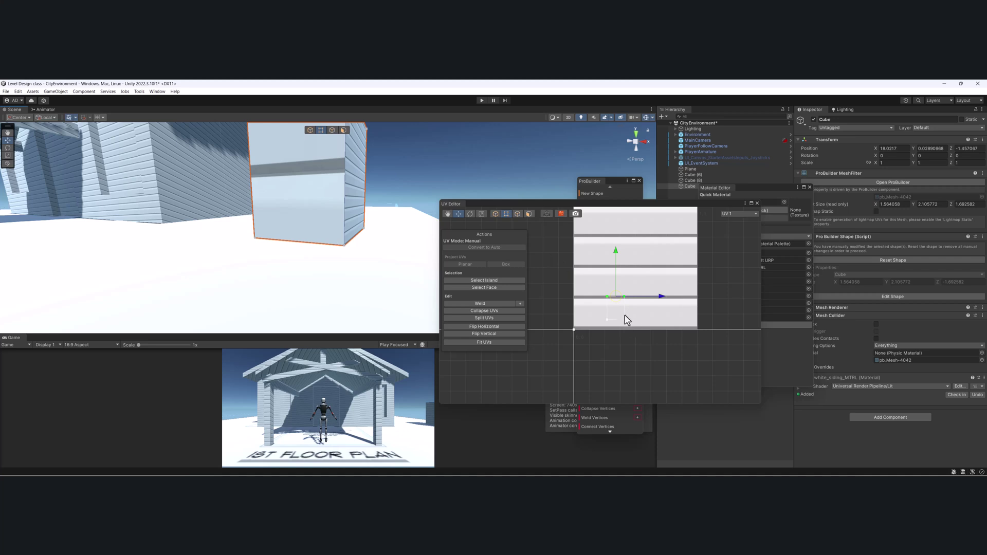
# Try stretching the front face's upper UV edge upward across the planks, undoing each attempt.
pyautogui.scroll(2, 626, 319)
pyautogui.moveTo(624, 250); pyautogui.dragTo(616, 209)
pyautogui.scroll(-3, 625, 269)
pyautogui.hotkey('ctrl', 'z')
pyautogui.moveTo(178, 291); pyautogui.dragTo(175, 301, button='middle')
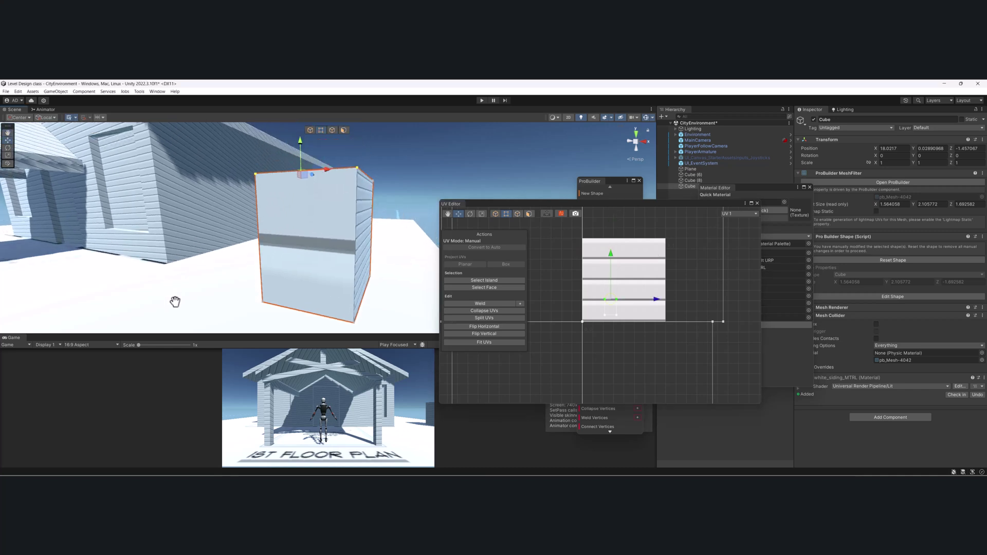
pyautogui.moveTo(612, 254)
pyautogui.mouseDown()
pyautogui.moveTo(619, 235)
pyautogui.moveTo(623, 242)
pyautogui.moveTo(615, 242)
pyautogui.mouseUp()
pyautogui.hotkey('ctrl', 'z')
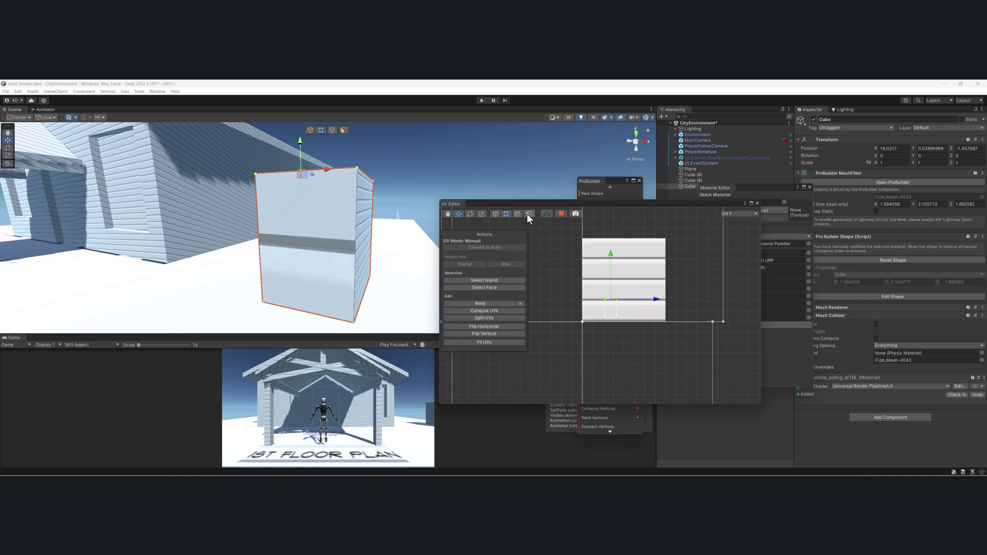
# Select all of the cube's faces and convert their UVs to manual mode.
pyautogui.doubleClick(321, 241)
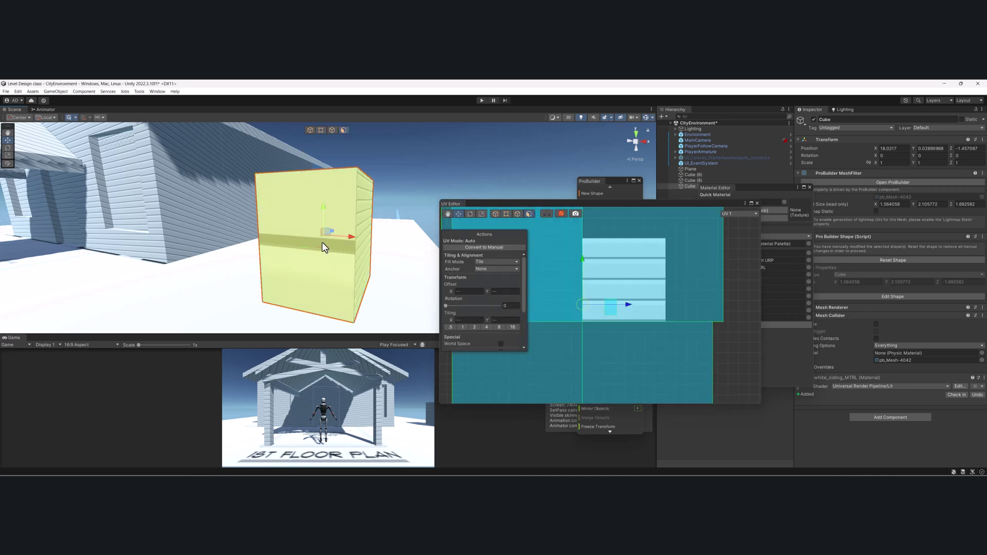
pyautogui.scroll(-5, 578, 310)
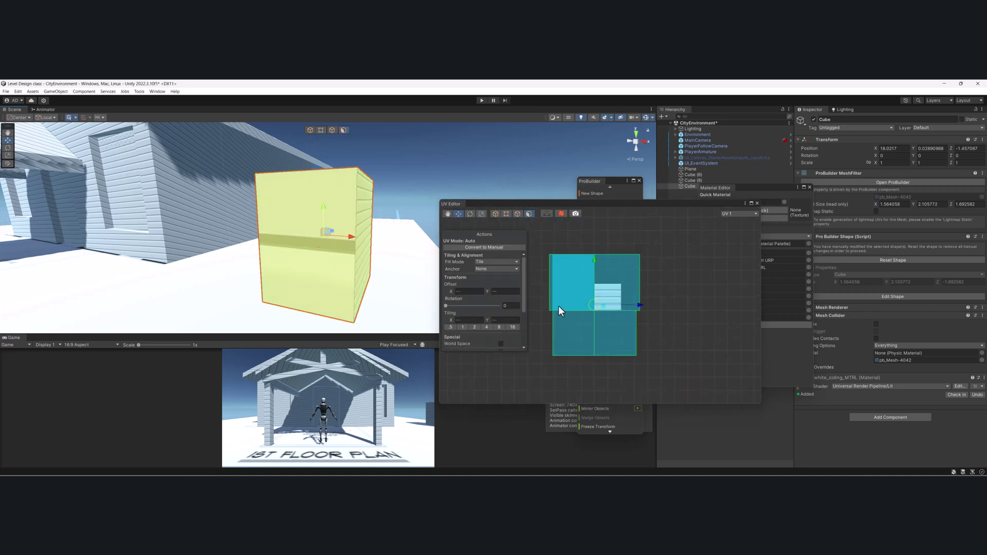
pyautogui.click(488, 250)
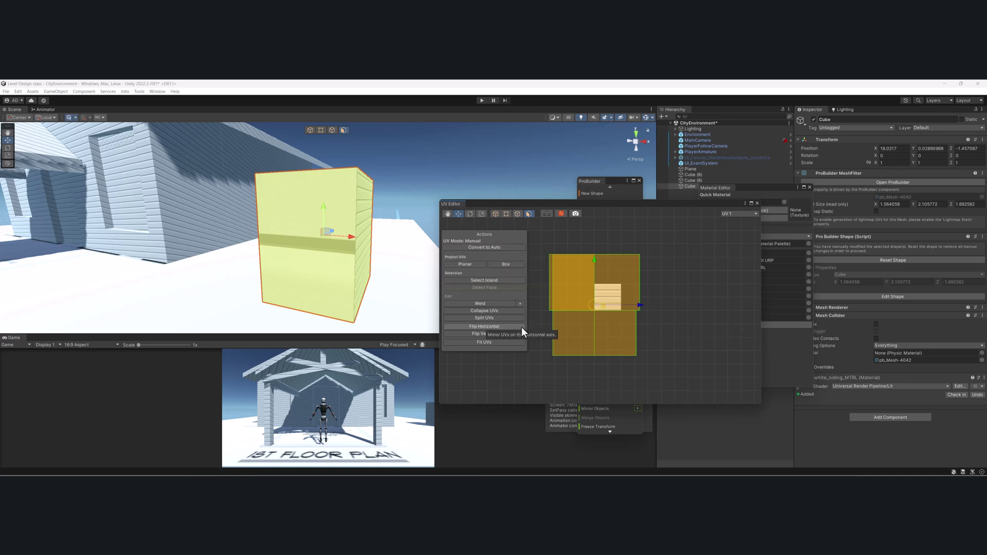
# Apply a Planar projection to all of the cube's faces and move the resulting UVs off to the side of the siding texture.
pyautogui.click(470, 265)
pyautogui.scroll(2, 608, 298)
pyautogui.moveTo(629, 273); pyautogui.dragTo(663, 301)
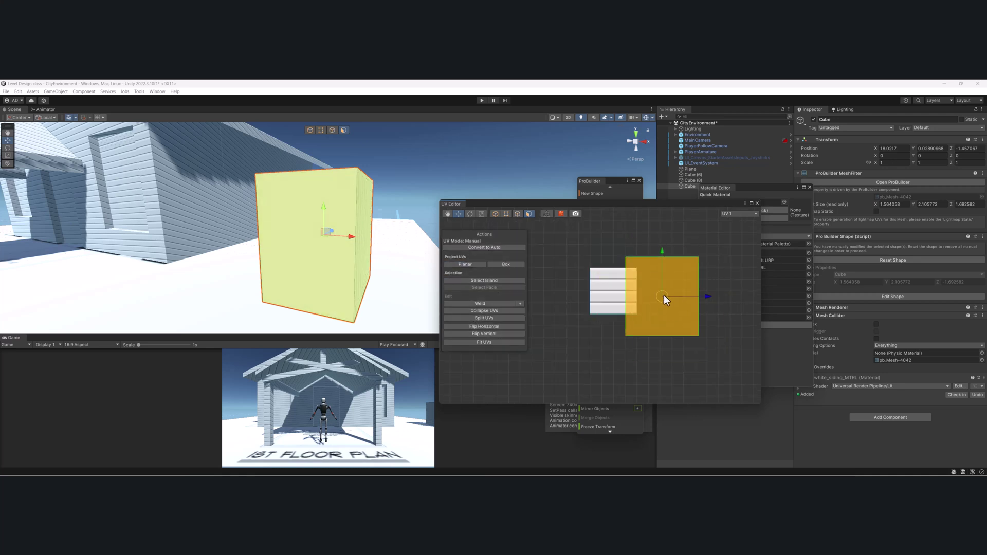
pyautogui.scroll(2, 665, 295)
pyautogui.press('r')
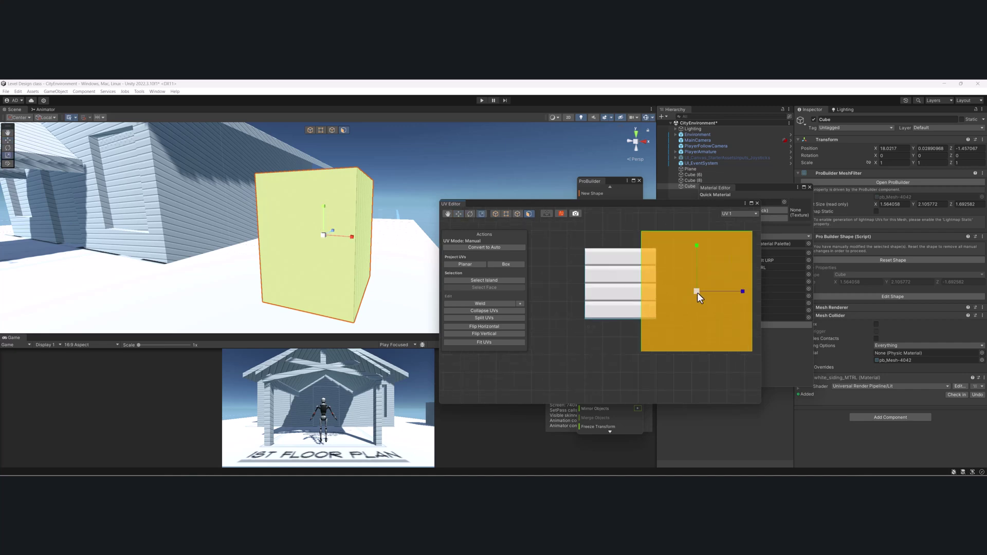
pyautogui.press('w')
pyautogui.moveTo(695, 292); pyautogui.dragTo(739, 282)
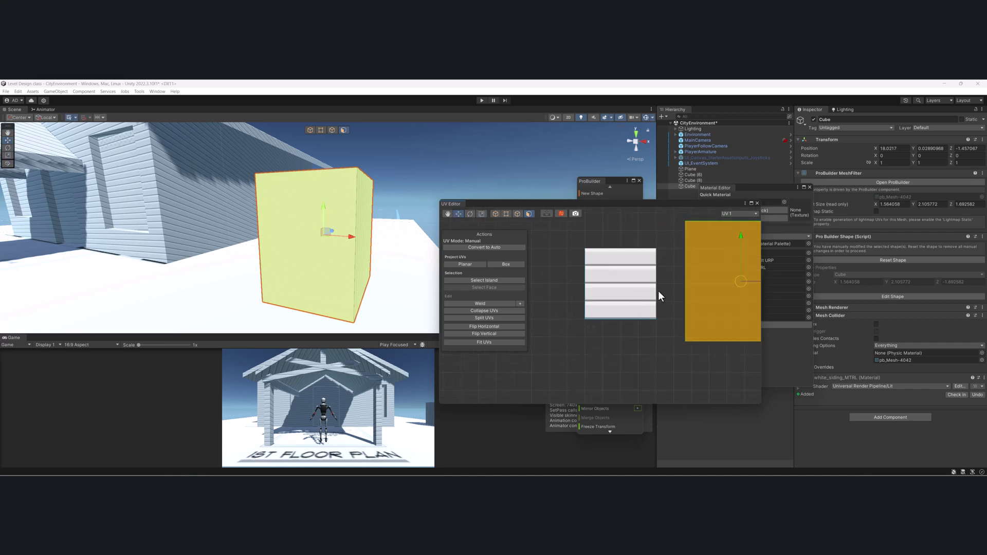
# Select only the cube's front face and apply a Planar projection to its UVs.
pyautogui.click(641, 296)
pyautogui.click(332, 267)
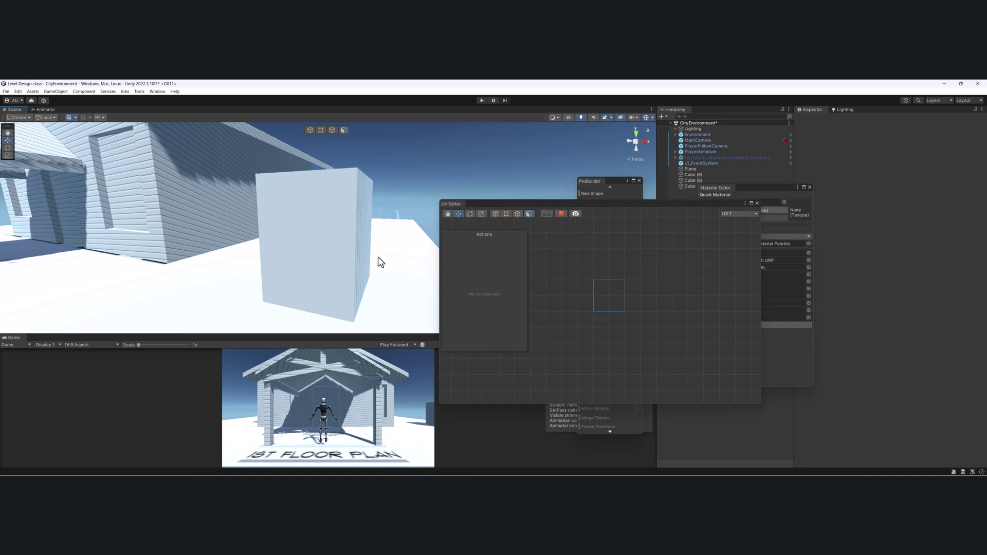
pyautogui.click(328, 262)
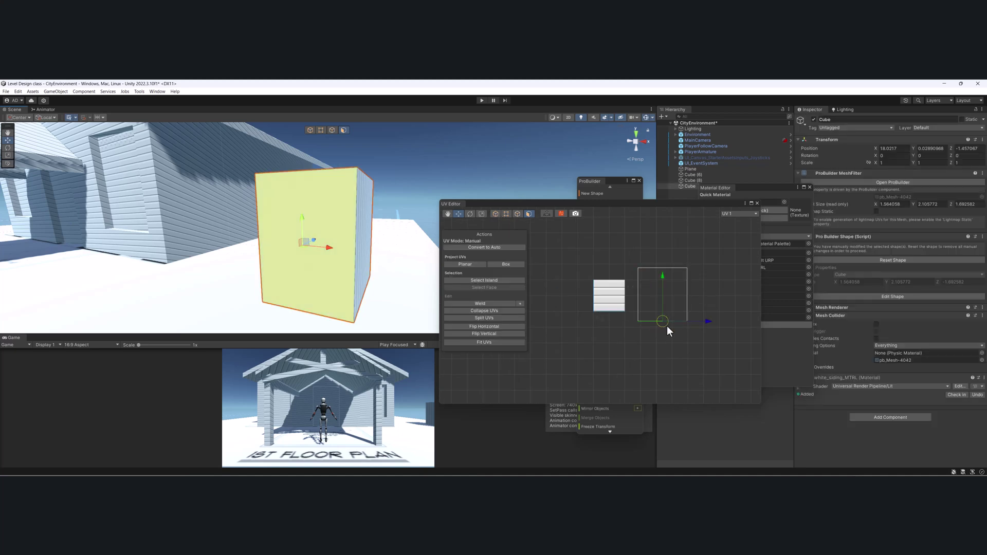
pyautogui.click(476, 265)
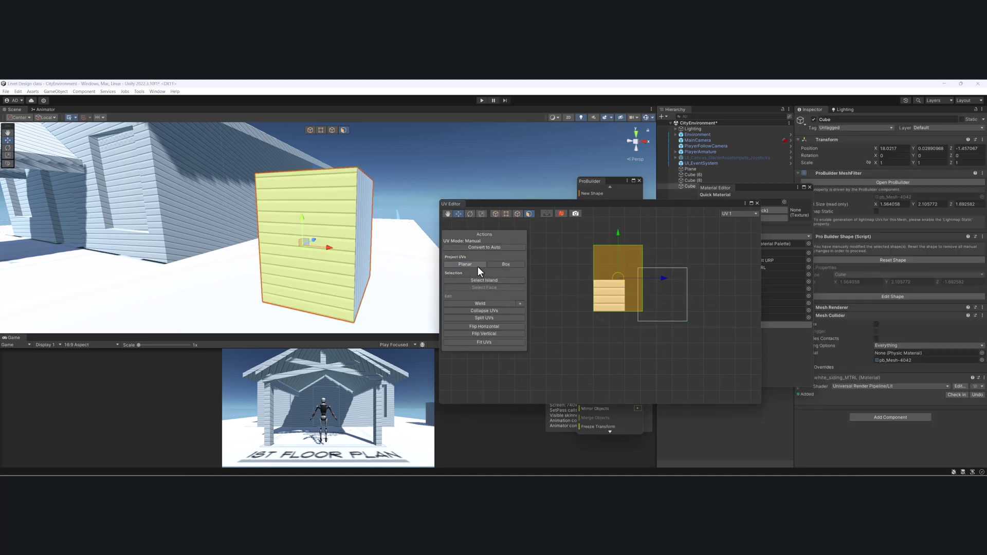
# Scale the front face's UVs down and move them over the siding texture's planks.
pyautogui.keyDown('alt'); pyautogui.moveTo(355, 243); pyautogui.dragTo(329, 244); pyautogui.keyUp('alt')
pyautogui.press('r')
pyautogui.moveTo(620, 279); pyautogui.dragTo(599, 304)
pyautogui.scroll(5, 600, 304)
pyautogui.press('w')
pyautogui.moveTo(642, 243); pyautogui.dragTo(628, 273)
# Align the front face's lower UV edge with the texture's bottom border and lower its upper edge into the top plank.
pyautogui.click(502, 215)
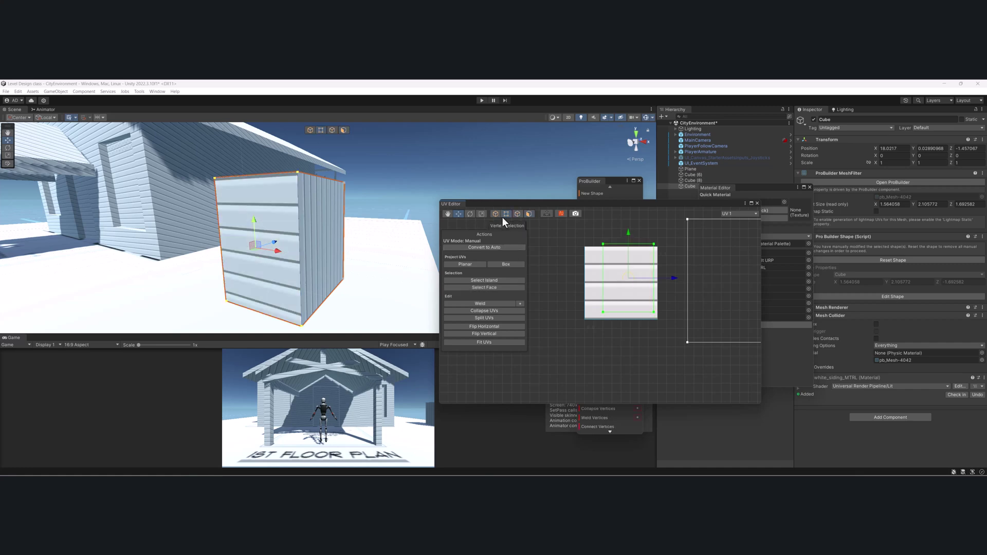
pyautogui.click(631, 313)
pyautogui.moveTo(627, 266)
pyautogui.mouseDown()
pyautogui.moveTo(628, 291)
pyautogui.moveTo(630, 262)
pyautogui.moveTo(633, 277)
pyautogui.mouseUp()
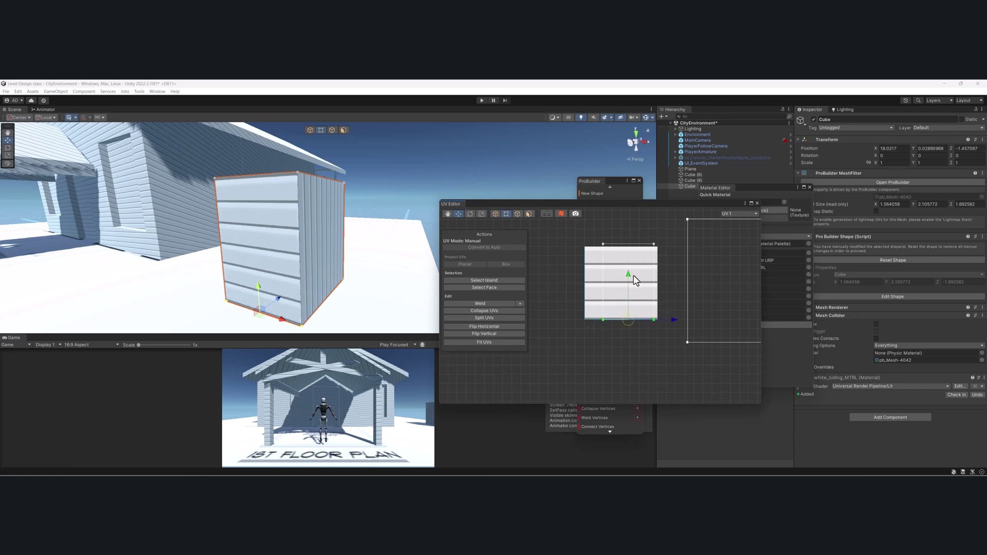
pyautogui.click(629, 246)
pyautogui.moveTo(629, 220)
pyautogui.mouseDown()
pyautogui.moveTo(633, 239)
pyautogui.moveTo(638, 229)
pyautogui.mouseUp()
pyautogui.scroll(-3, 651, 269)
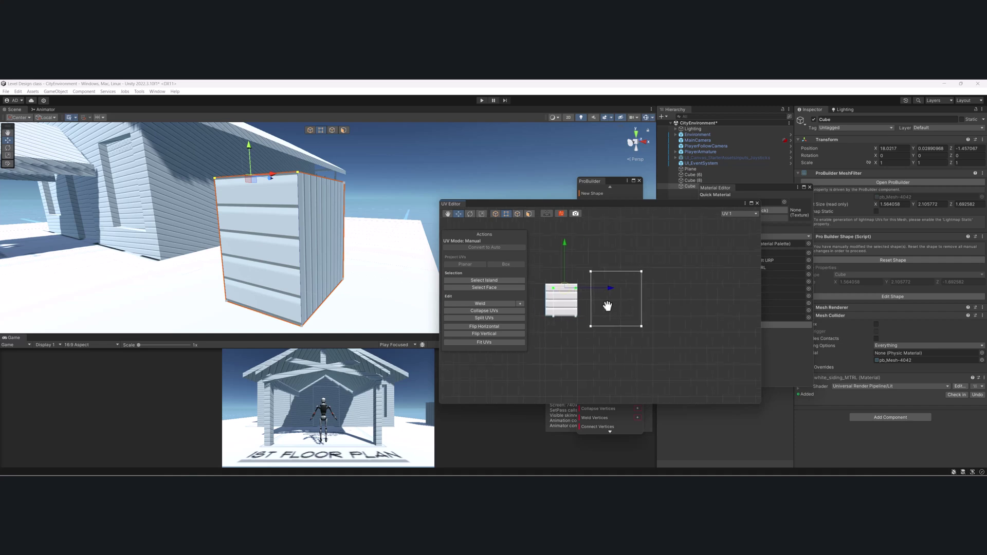
# Examine the cube's front siding and compare it with the white farmhouse reference photos.
pyautogui.scroll(2, 628, 291)
pyautogui.keyDown('alt'); pyautogui.moveTo(299, 230); pyautogui.dragTo(290, 234); pyautogui.keyUp('alt')
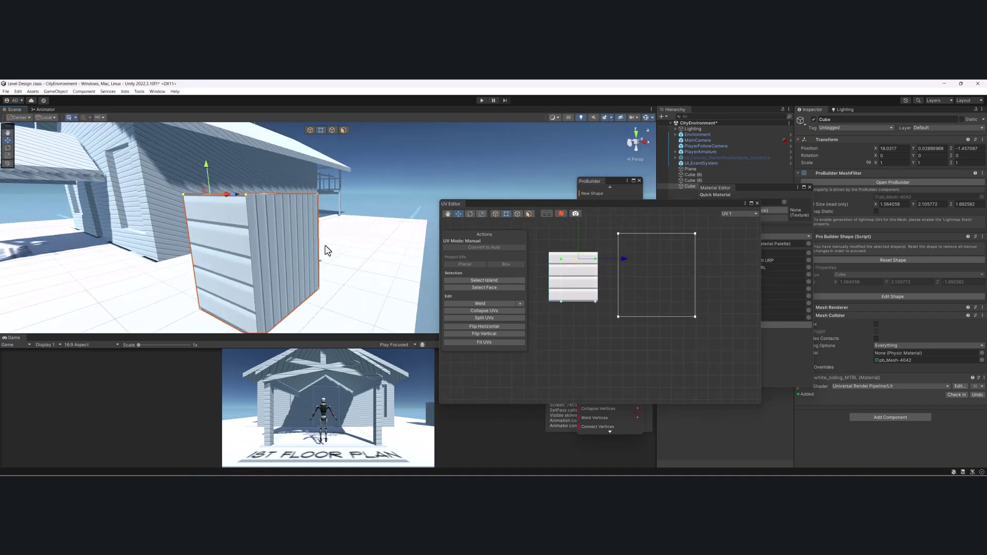
pyautogui.scroll(3, 565, 274)
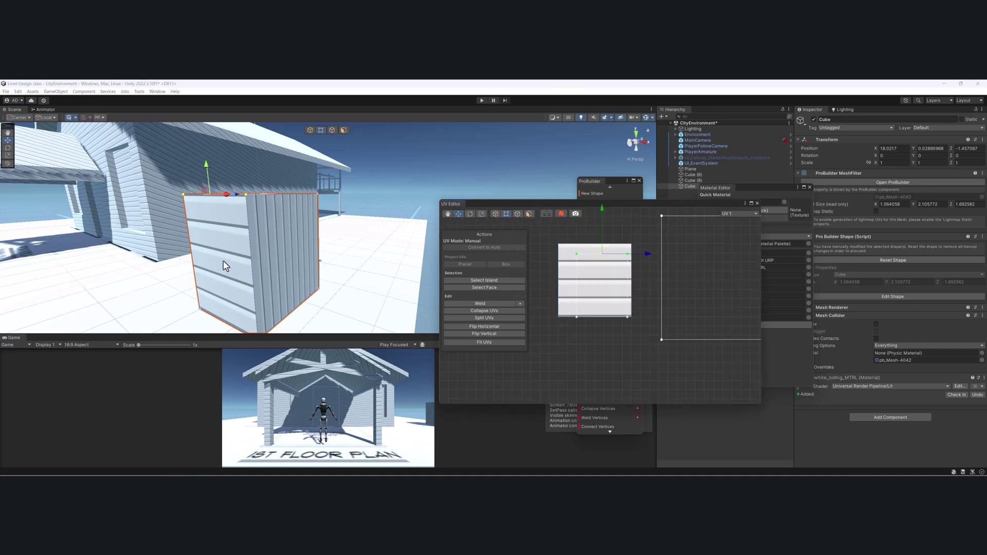
pyautogui.scroll(-3, 282, 281)
pyautogui.moveTo(234, 278)
pyautogui.keyDown('alt'); pyautogui.mouseDown()
pyautogui.moveTo(272, 275)
pyautogui.moveTo(240, 267)
pyautogui.mouseUp(); pyautogui.keyUp('alt')
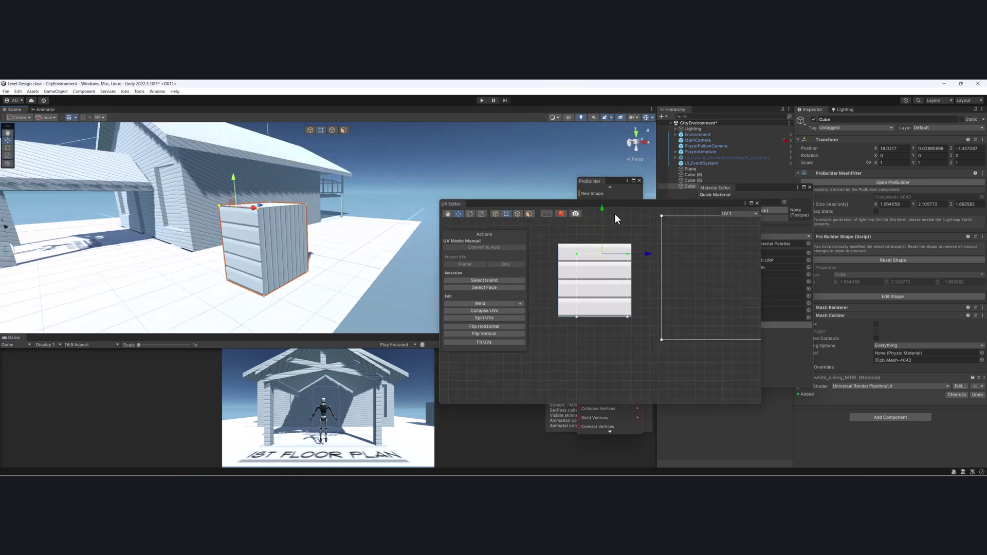
pyautogui.moveTo(596, 199); pyautogui.dragTo(596, 198)
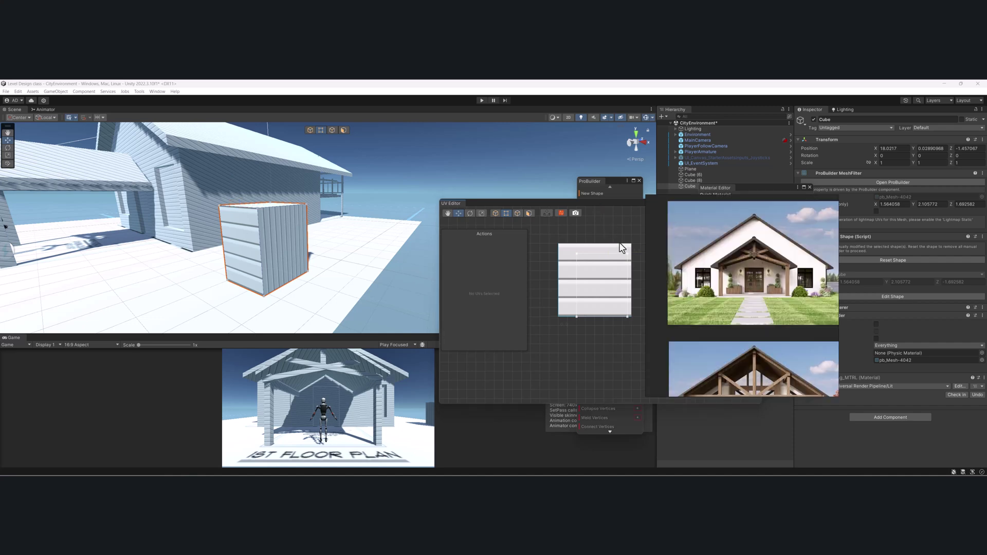
pyautogui.moveTo(618, 242); pyautogui.dragTo(597, 243, button='middle')
pyautogui.moveTo(741, 250); pyautogui.dragTo(732, 254, button='right')
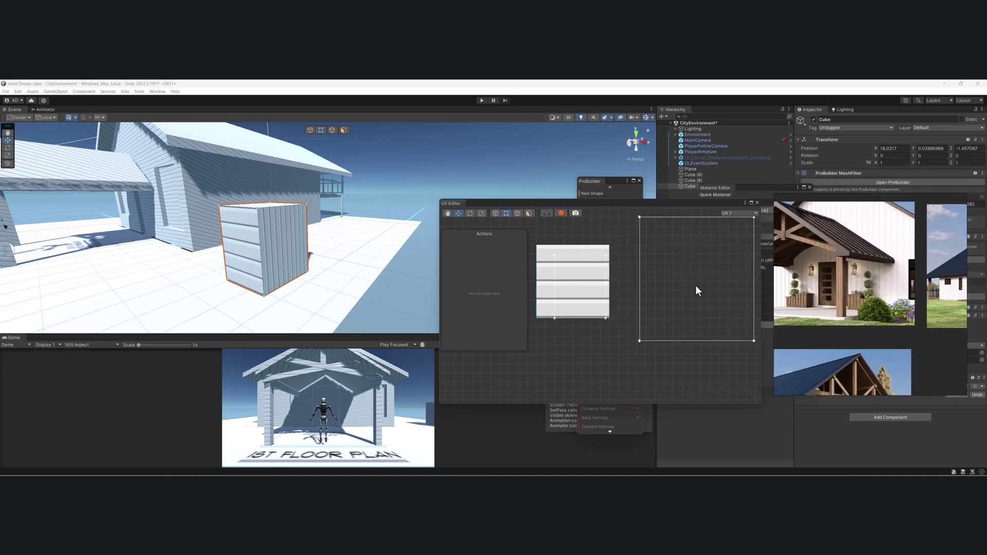
pyautogui.moveTo(197, 260); pyautogui.dragTo(237, 229, button='right')
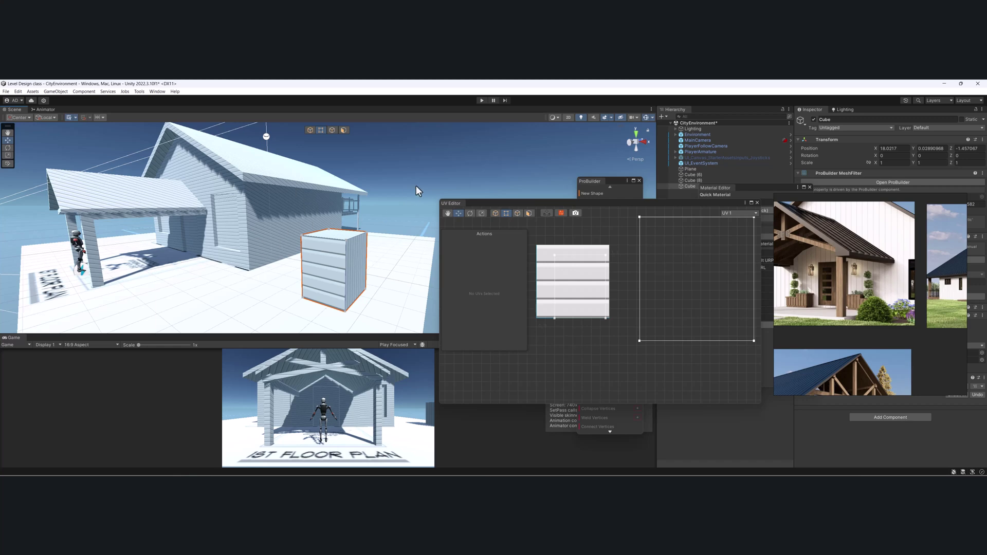
# Select the house's side wall face and examine its siding alongside the farmhouse reference photo.
pyautogui.moveTo(608, 226); pyautogui.dragTo(626, 244, button='middle')
pyautogui.click(288, 234)
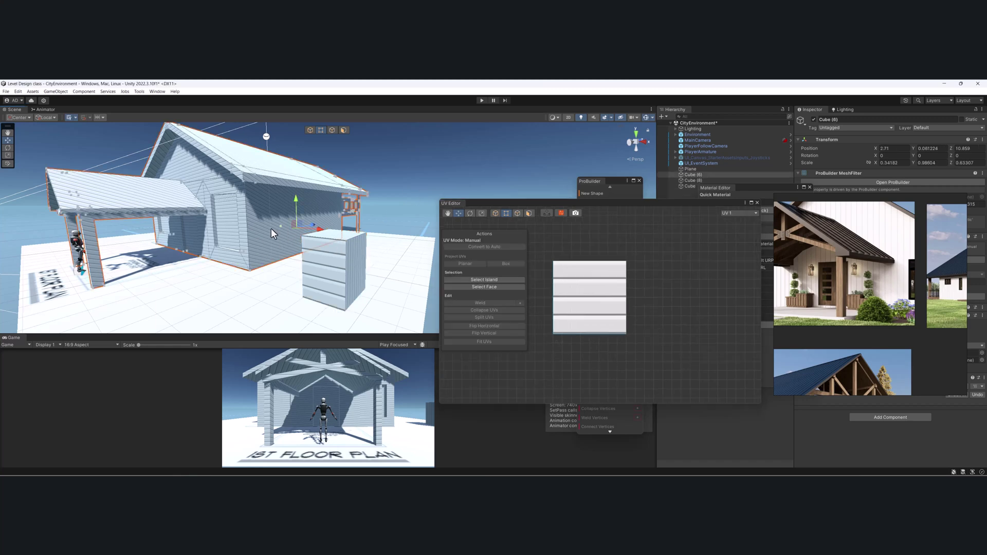
pyautogui.scroll(2, 270, 228)
pyautogui.click(344, 129)
pyautogui.click(316, 212)
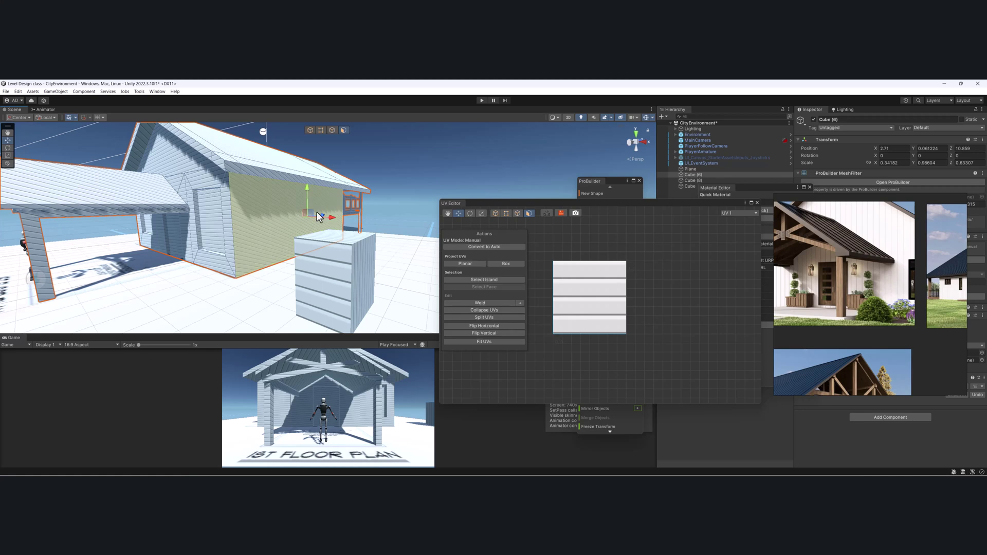
pyautogui.moveTo(644, 199); pyautogui.dragTo(581, 165)
pyautogui.moveTo(891, 253); pyautogui.dragTo(798, 248, button='middle')
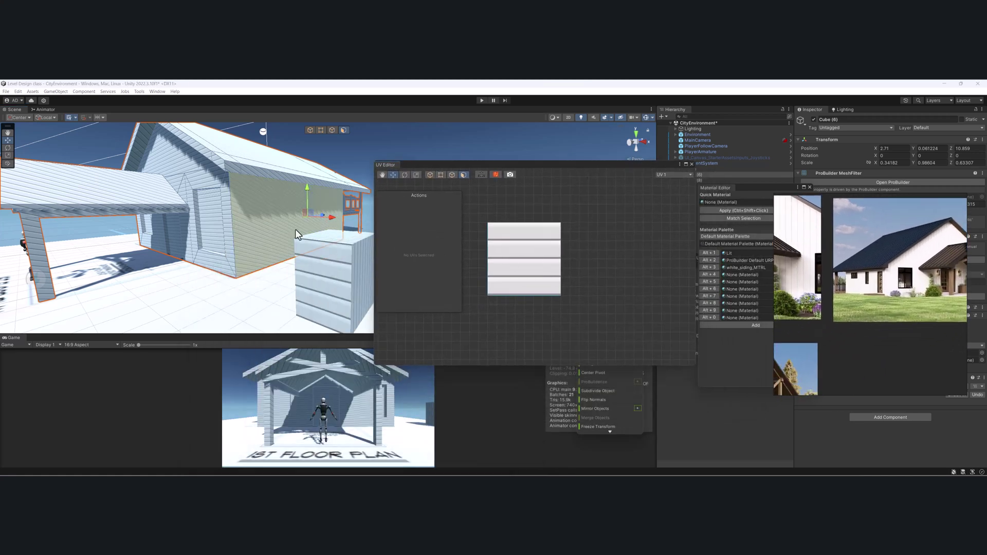
pyautogui.moveTo(275, 235); pyautogui.dragTo(286, 261, button='middle')
pyautogui.scroll(-3, 582, 244)
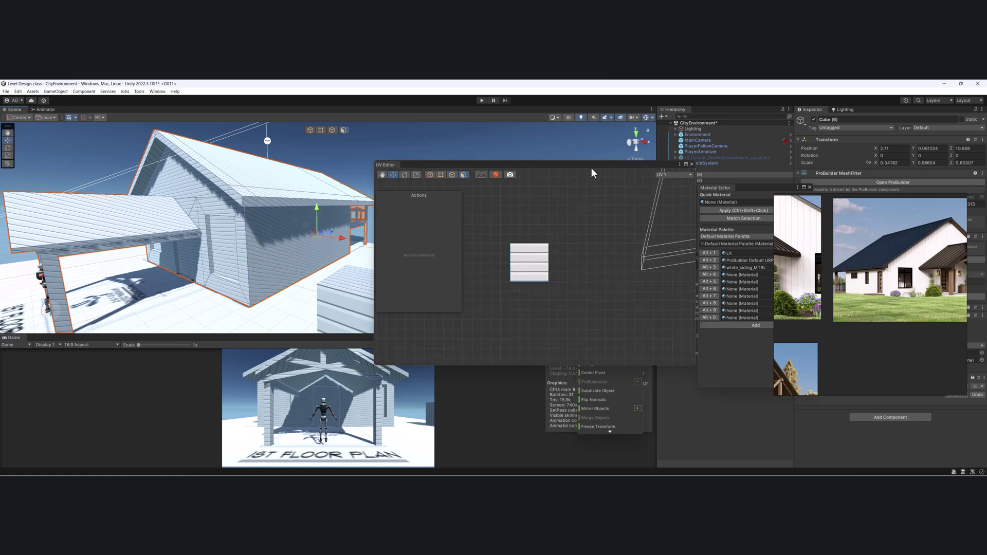
pyautogui.moveTo(591, 166); pyautogui.dragTo(665, 155)
# Select the cube's front face and examine the house siding close up in the reference photo.
pyautogui.moveTo(360, 282); pyautogui.dragTo(350, 247, button='middle')
pyautogui.click(334, 218)
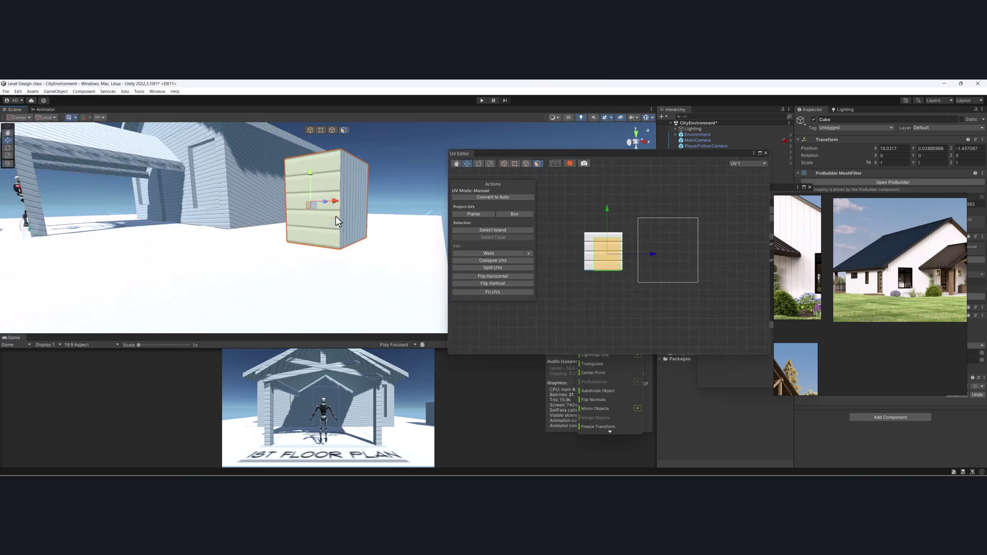
pyautogui.doubleClick(900, 281)
pyautogui.scroll(3, 895, 282)
pyautogui.moveTo(622, 272); pyautogui.dragTo(645, 289, button='middle')
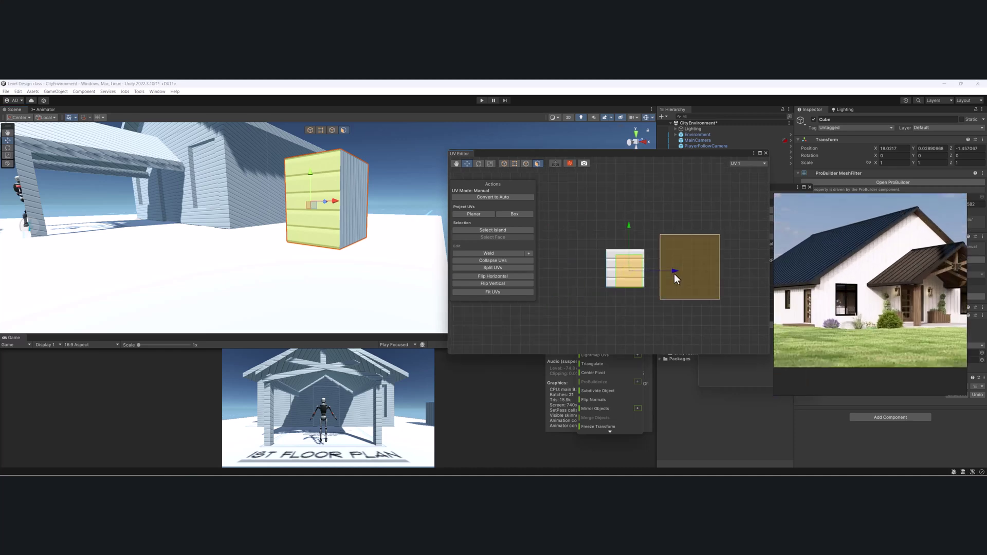
pyautogui.moveTo(715, 154); pyautogui.dragTo(563, 159)
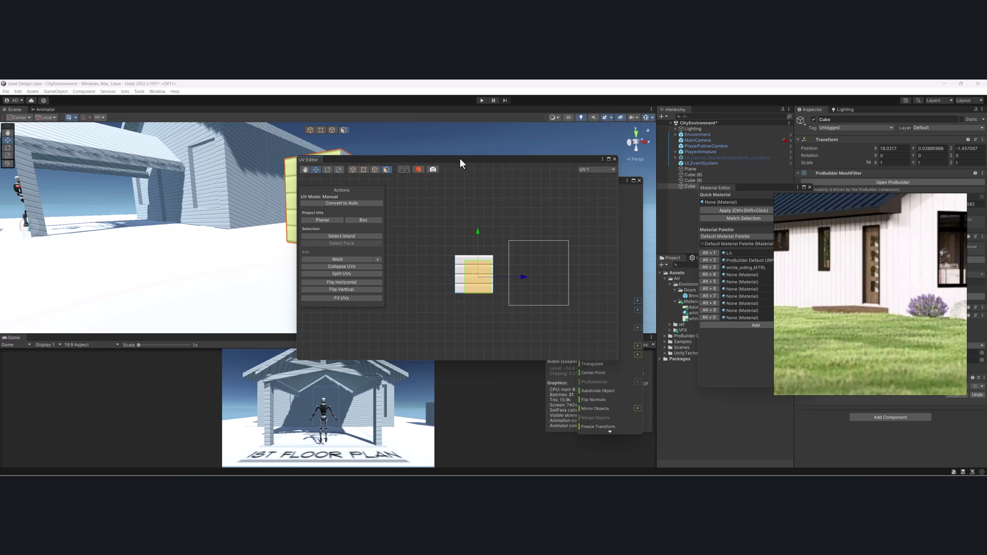
pyautogui.moveTo(459, 159); pyautogui.dragTo(554, 160)
# Select all of the cube's faces and apply a Box projection to their UVs.
pyautogui.click(353, 183)
pyautogui.click(329, 235)
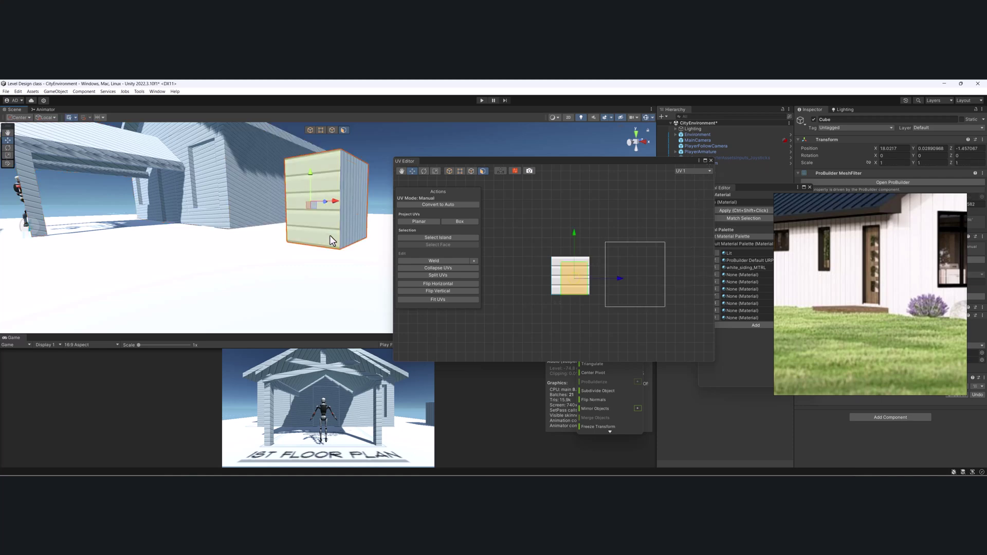
pyautogui.keyDown('shift'); pyautogui.click(349, 229); pyautogui.keyUp('shift')
pyautogui.click(347, 229)
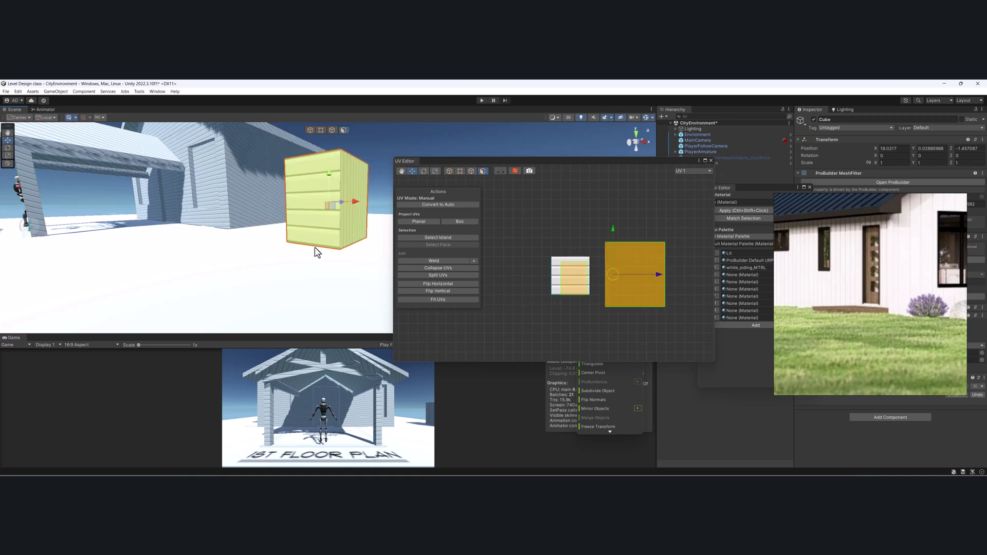
pyautogui.keyDown('shift'); pyautogui.click(334, 222); pyautogui.keyUp('shift')
pyautogui.click(459, 221)
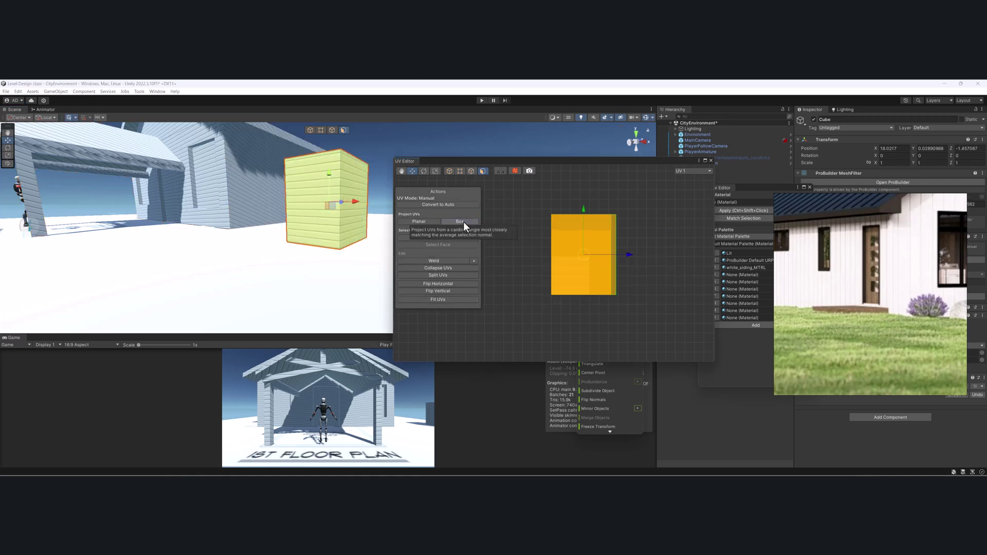
# Separate the stacked UVs, keeping the front face's island over the siding texture and the other islands directly beside it.
pyautogui.moveTo(603, 258); pyautogui.dragTo(579, 258)
pyautogui.click(607, 308)
pyautogui.click(302, 227)
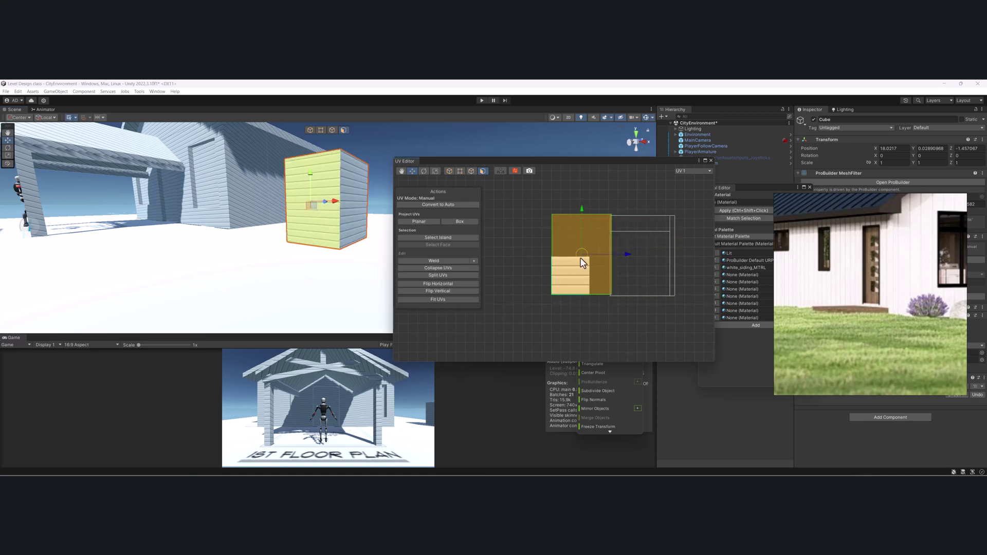
pyautogui.click(353, 227)
pyautogui.moveTo(646, 259); pyautogui.dragTo(647, 257)
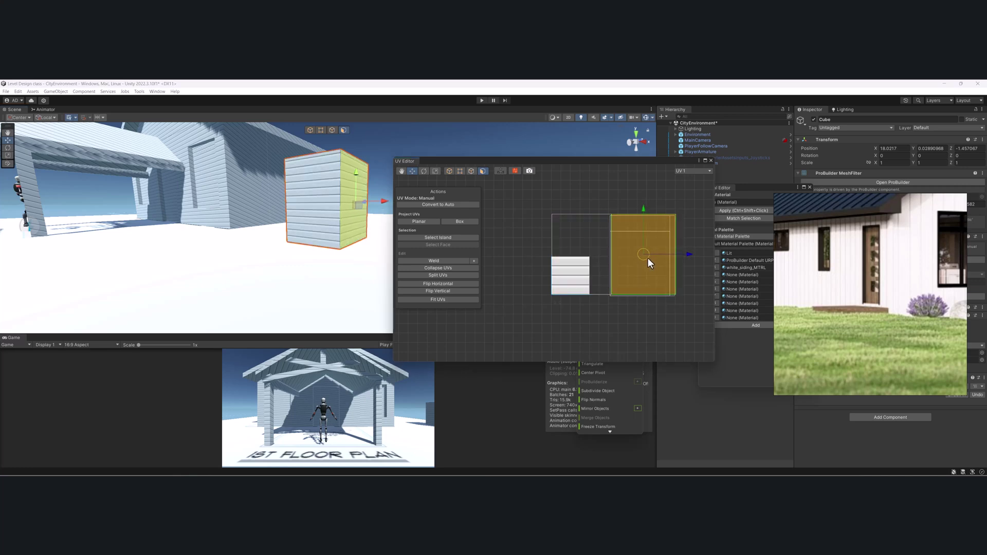
# Select the cube's back face and move its UV island to the far side of the side face's island.
pyautogui.keyDown('alt'); pyautogui.moveTo(372, 231); pyautogui.dragTo(299, 232); pyautogui.keyUp('alt')
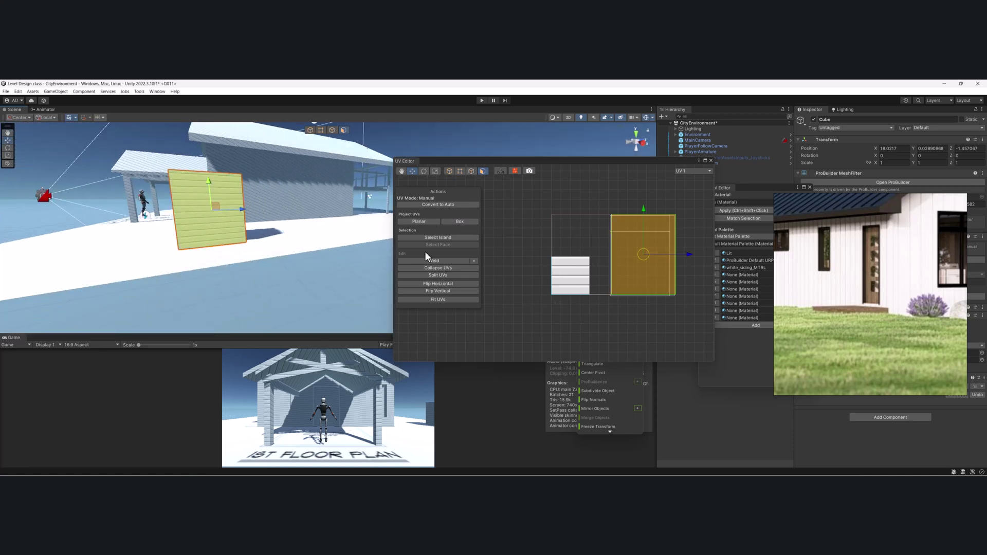
pyautogui.keyDown('alt'); pyautogui.moveTo(229, 218); pyautogui.dragTo(274, 198); pyautogui.keyUp('alt')
pyautogui.scroll(3, 274, 198)
pyautogui.click(282, 216)
pyautogui.moveTo(643, 254); pyautogui.dragTo(708, 252)
pyautogui.moveTo(626, 256); pyautogui.dragTo(579, 253, button='middle')
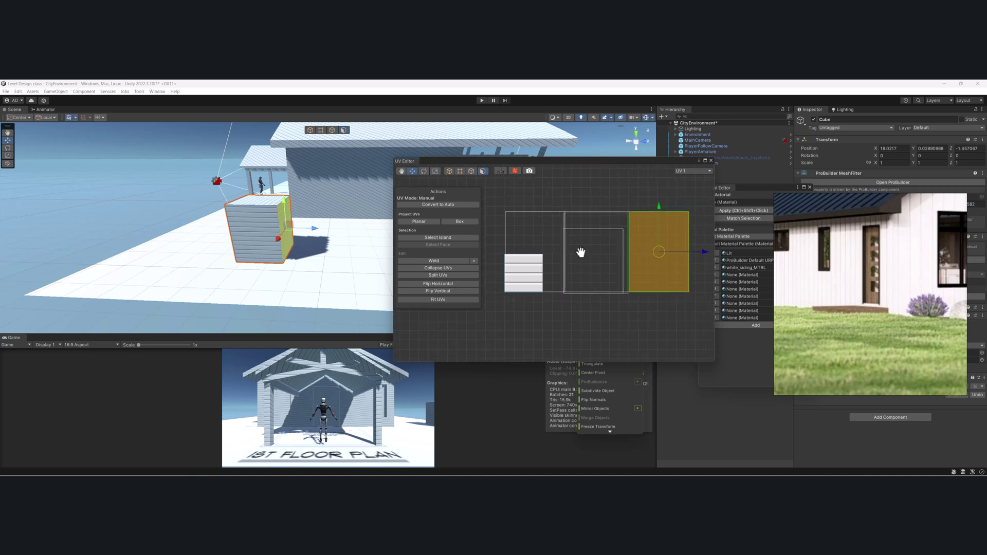
# Select the cube's remaining side face and move its UV island to the free side of the front face's island.
pyautogui.keyDown('alt'); pyautogui.moveTo(293, 226); pyautogui.dragTo(471, 223); pyautogui.keyUp('alt')
pyautogui.moveTo(281, 226); pyautogui.dragTo(335, 228, button='right')
pyautogui.press('w')
pyautogui.click(335, 228)
pyautogui.moveTo(597, 247); pyautogui.dragTo(469, 251)
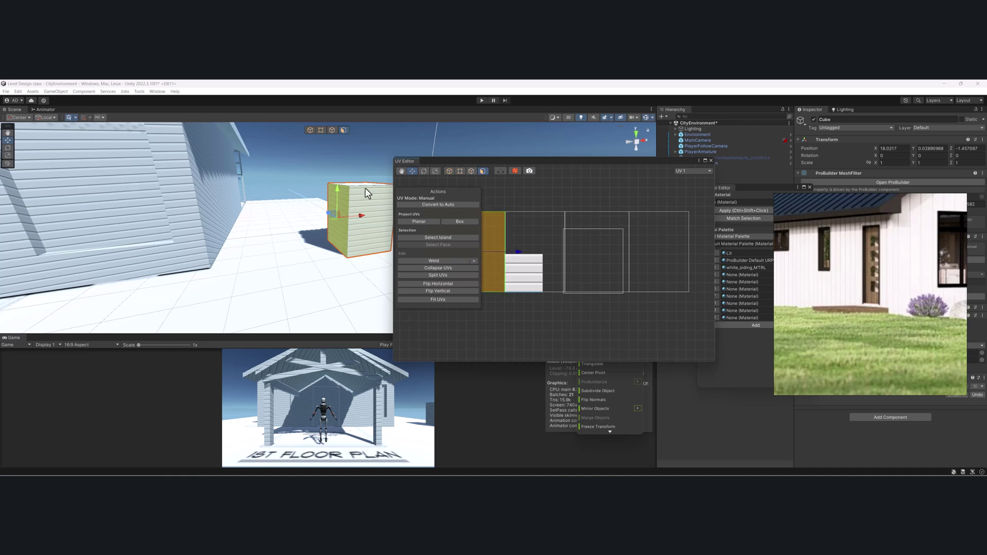
# Move the top face's UV island above the front face's island and the bottom face's island below it, forming a cross.
pyautogui.keyDown('alt'); pyautogui.moveTo(365, 189); pyautogui.dragTo(333, 231); pyautogui.keyUp('alt')
pyautogui.click(354, 209)
pyautogui.moveTo(601, 266); pyautogui.dragTo(537, 182)
pyautogui.keyDown('alt'); pyautogui.moveTo(298, 236); pyautogui.dragTo(313, 158); pyautogui.keyUp('alt')
pyautogui.click(332, 204)
pyautogui.moveTo(593, 271); pyautogui.dragTo(540, 324)
pyautogui.scroll(-5, 591, 277)
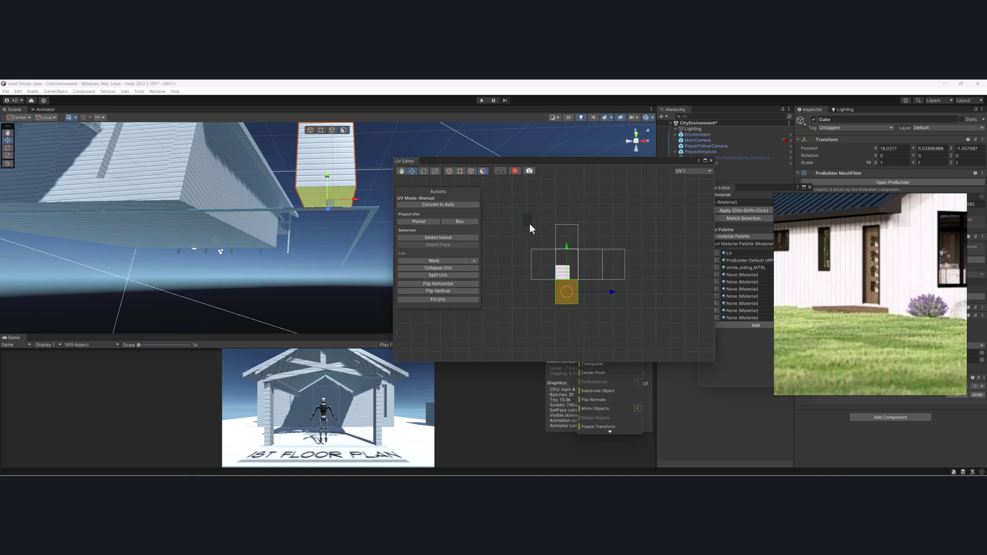
# Switch to UV vertex selection and select every vertex of the cross-shaped layout.
pyautogui.moveTo(522, 214); pyautogui.dragTo(668, 334)
pyautogui.scroll(3, 510, 212)
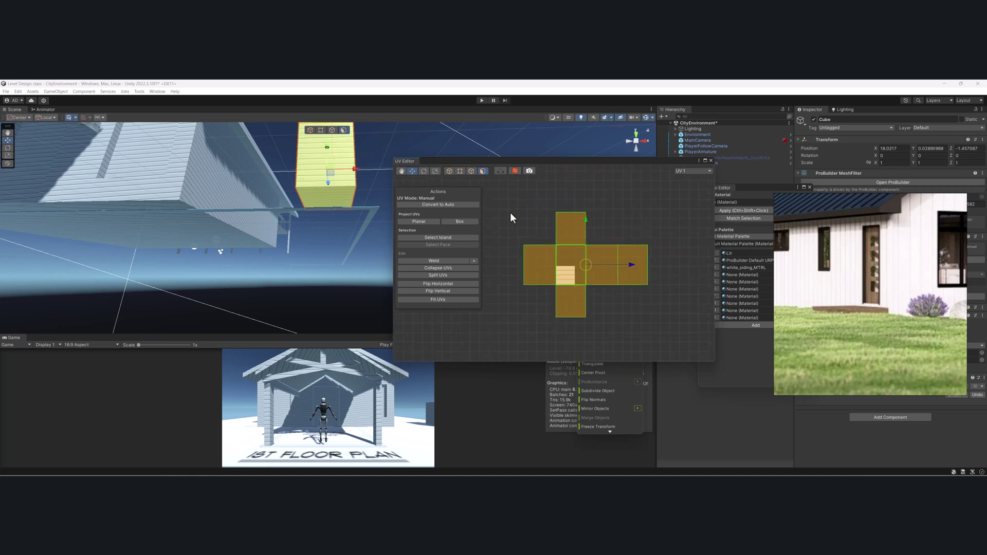
pyautogui.click(456, 174)
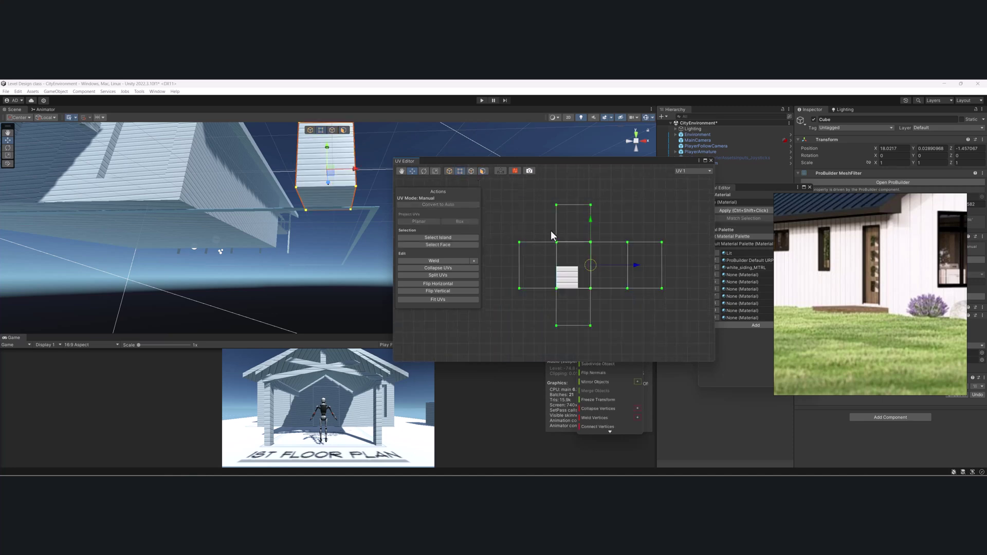
pyautogui.click(621, 303)
pyautogui.scroll(5, 598, 301)
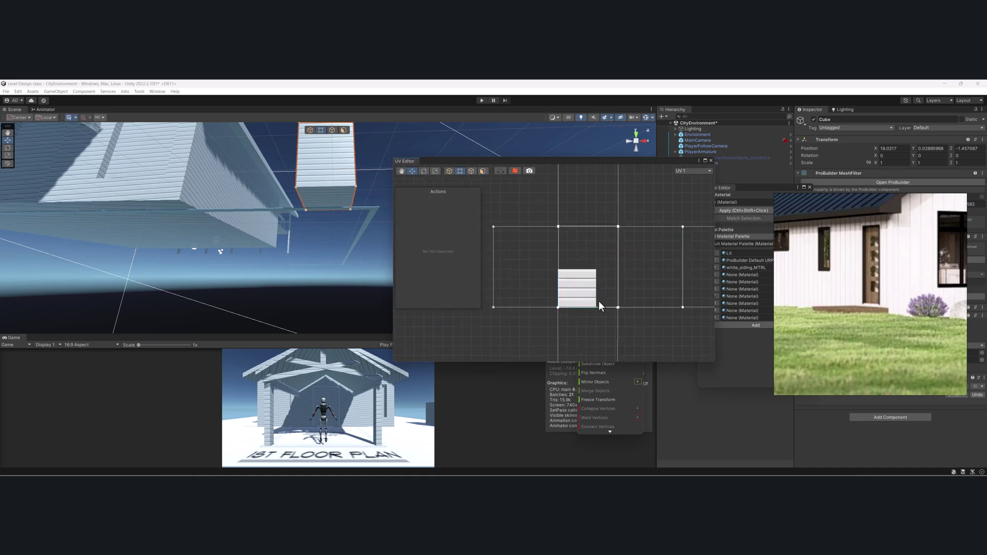
pyautogui.scroll(-5, 598, 300)
pyautogui.hotkey('ctrl', 'a')
pyautogui.scroll(-5, 544, 259)
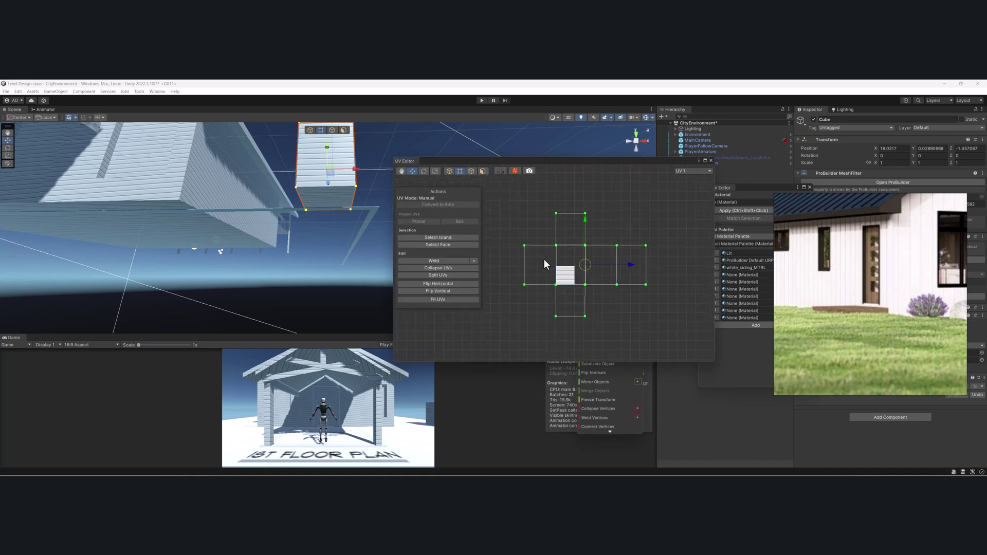
pyautogui.moveTo(513, 194); pyautogui.dragTo(670, 338)
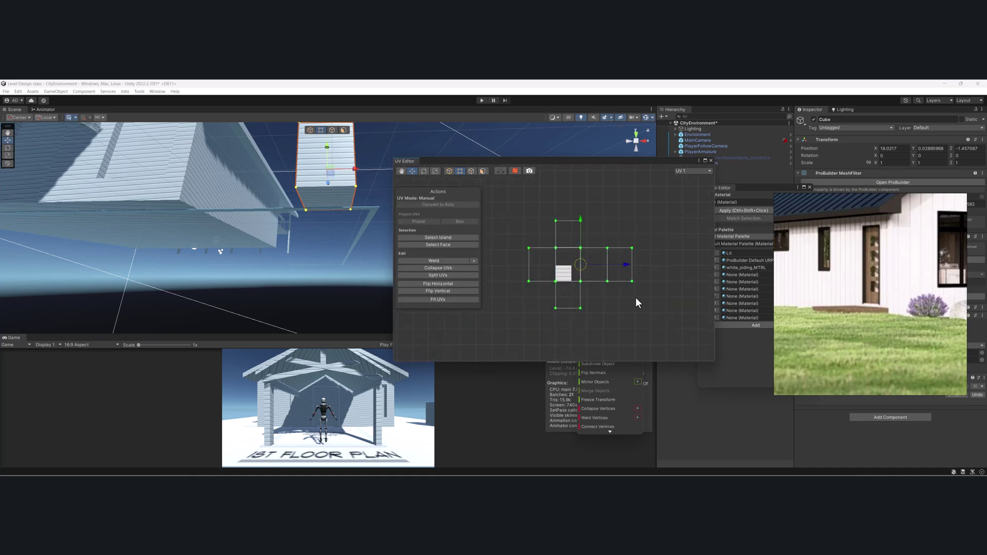
# Try welding the selected UV vertices with a larger maximum distance, and undo the weld.
pyautogui.click(474, 260)
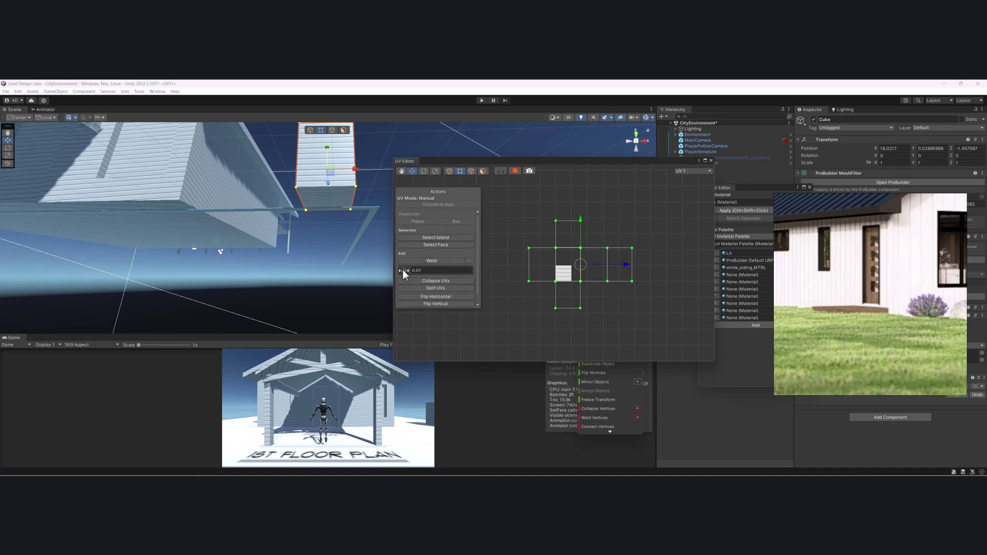
pyautogui.moveTo(428, 273); pyautogui.dragTo(431, 273)
pyautogui.click(443, 261)
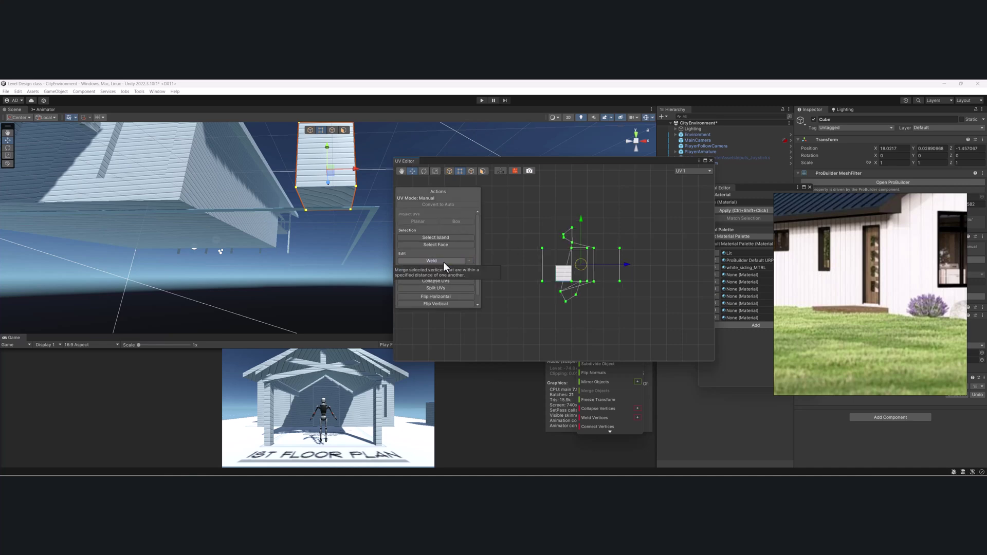
pyautogui.moveTo(619, 253); pyautogui.dragTo(634, 242, button='middle')
pyautogui.hotkey('ctrl', 'z')
# Set the UV weld's maximum distance to 0.2.
pyautogui.click(434, 270)
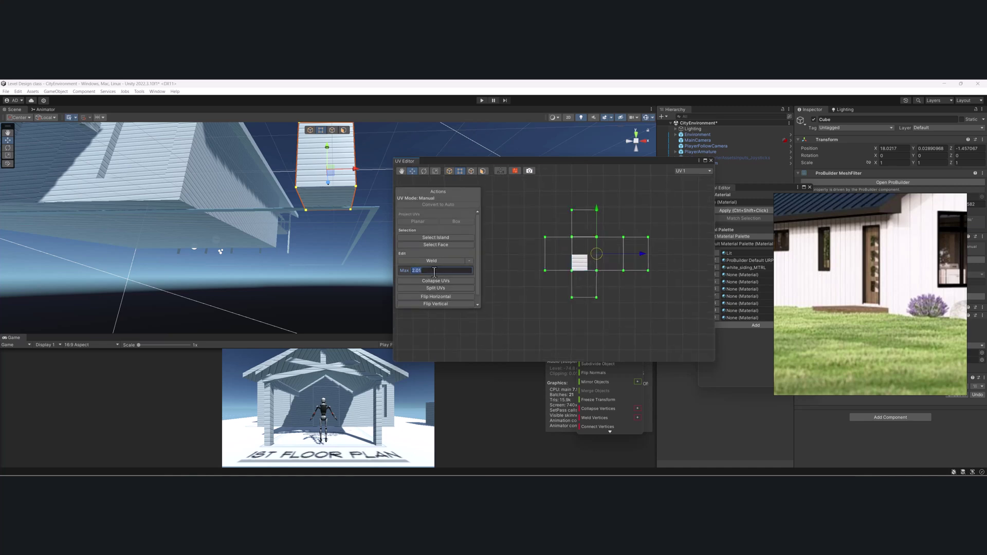
pyautogui.write('0.2')
pyautogui.press('BackSpace')
# Check individual corner vertices where the front face's UVs meet the neighbouring islands, and view the siding on the cube.
pyautogui.scroll(5, 552, 259)
pyautogui.scroll(1, 564, 267)
pyautogui.moveTo(572, 220); pyautogui.dragTo(560, 286, button='middle')
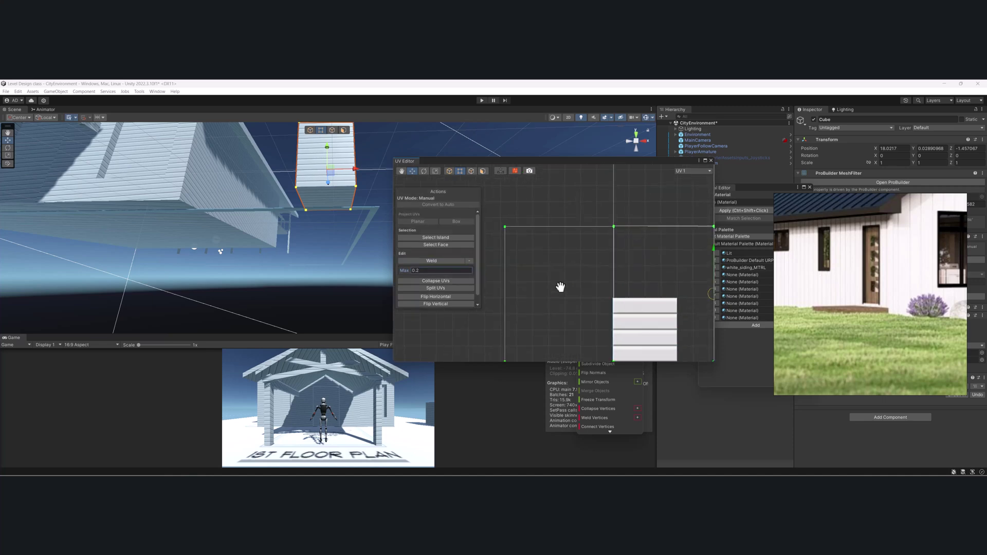
pyautogui.click(640, 226)
pyautogui.click(613, 227)
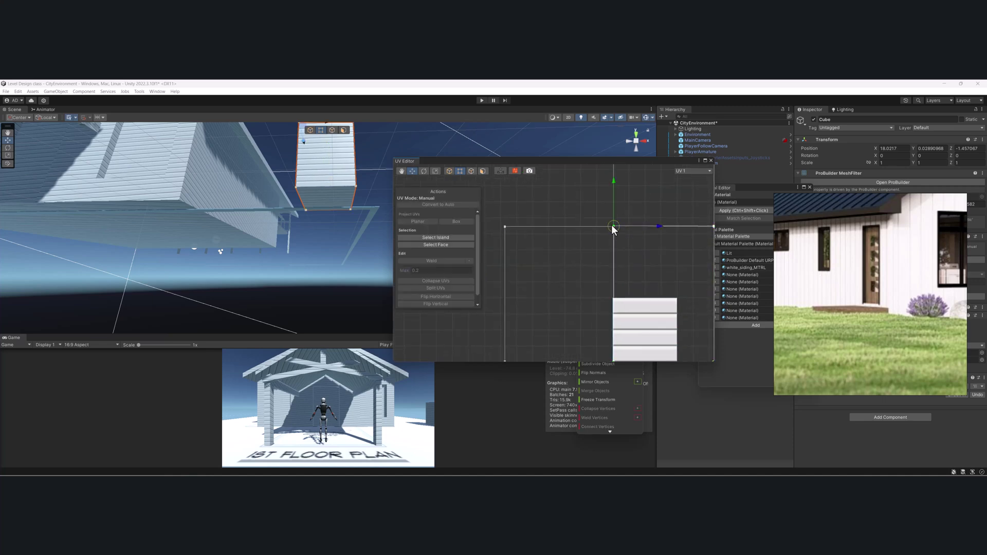
pyautogui.scroll(-3, 653, 286)
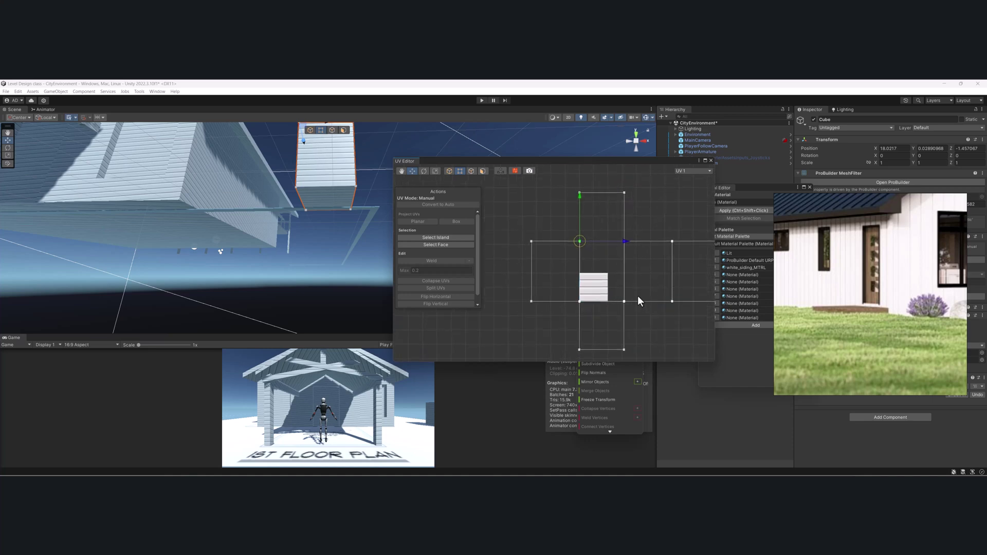
pyautogui.click(624, 301)
pyautogui.moveTo(625, 302); pyautogui.dragTo(624, 301)
pyautogui.scroll(-4, 622, 299)
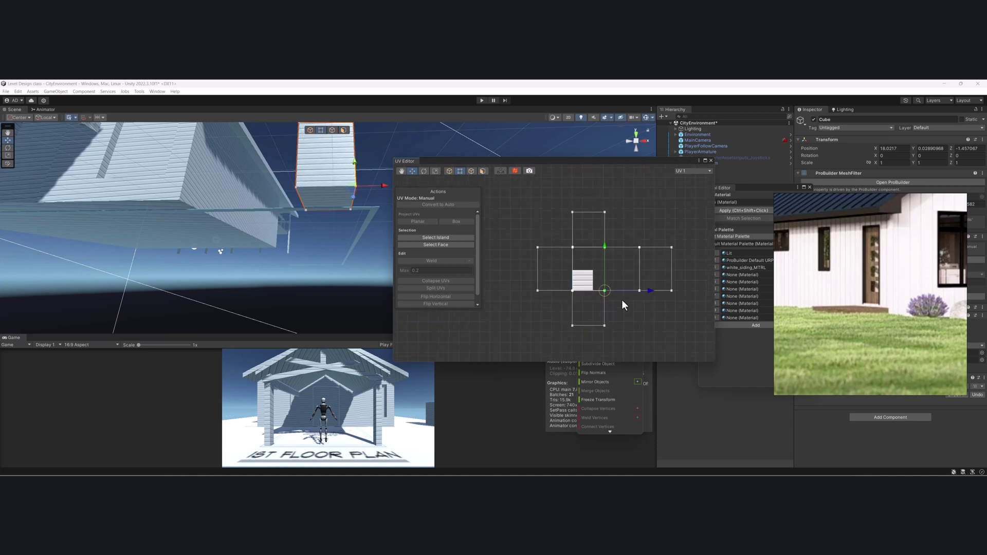
pyautogui.moveTo(325, 163); pyautogui.dragTo(305, 193, button='middle')
pyautogui.keyDown('alt'); pyautogui.moveTo(304, 193); pyautogui.dragTo(314, 214); pyautogui.keyUp('alt')
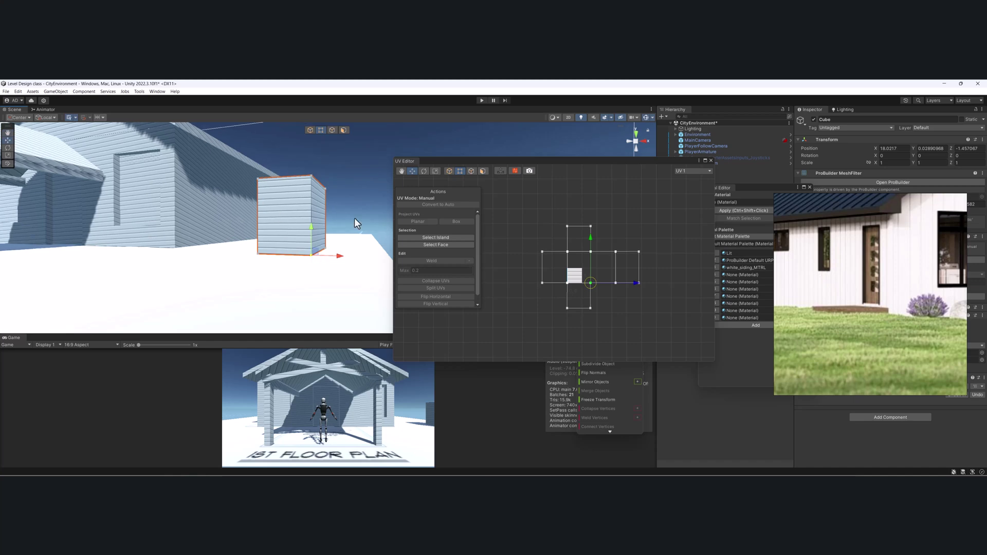
# Rotate the cube's entire cross-shaped UV layout a quarter turn so the siding boards run vertically.
pyautogui.keyDown('alt'); pyautogui.moveTo(276, 189); pyautogui.dragTo(232, 209); pyautogui.keyUp('alt')
pyautogui.scroll(3, 580, 255)
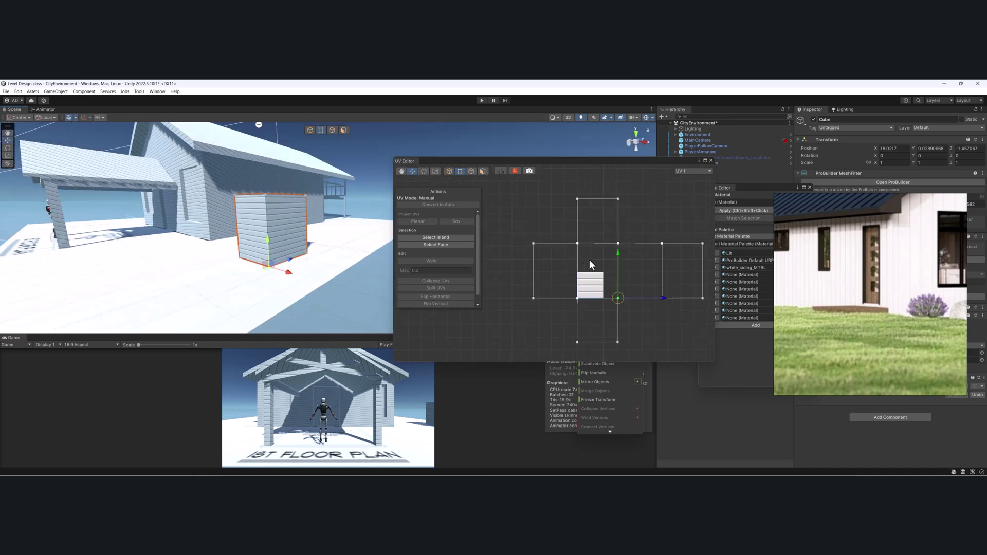
pyautogui.scroll(-2, 581, 236)
pyautogui.moveTo(518, 210); pyautogui.dragTo(661, 340)
pyautogui.press('e')
pyautogui.moveTo(612, 226); pyautogui.dragTo(572, 260)
pyautogui.press('w')
pyautogui.scroll(3, 575, 265)
pyautogui.scroll(2, 575, 265)
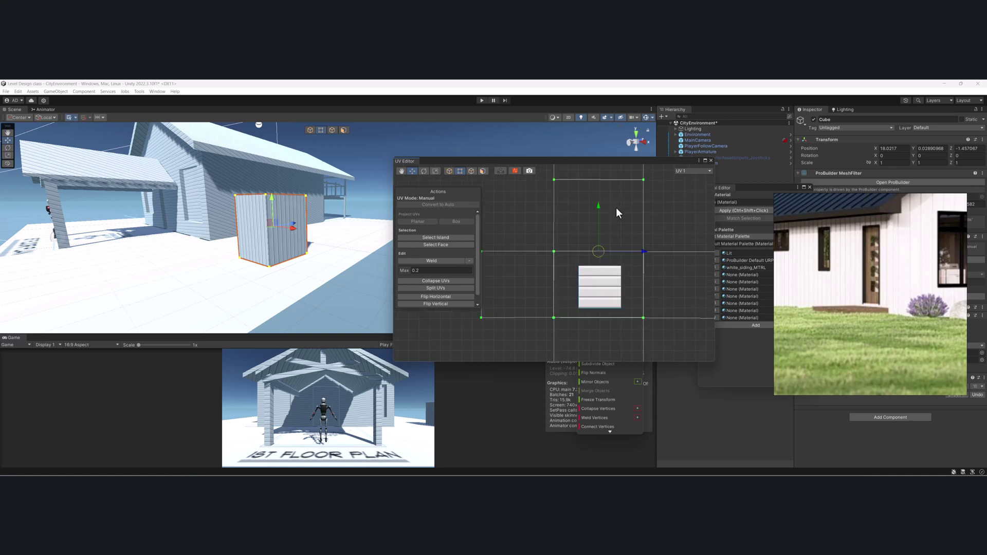
pyautogui.keyDown('alt'); pyautogui.moveTo(336, 223); pyautogui.dragTo(273, 211); pyautogui.keyUp('alt')
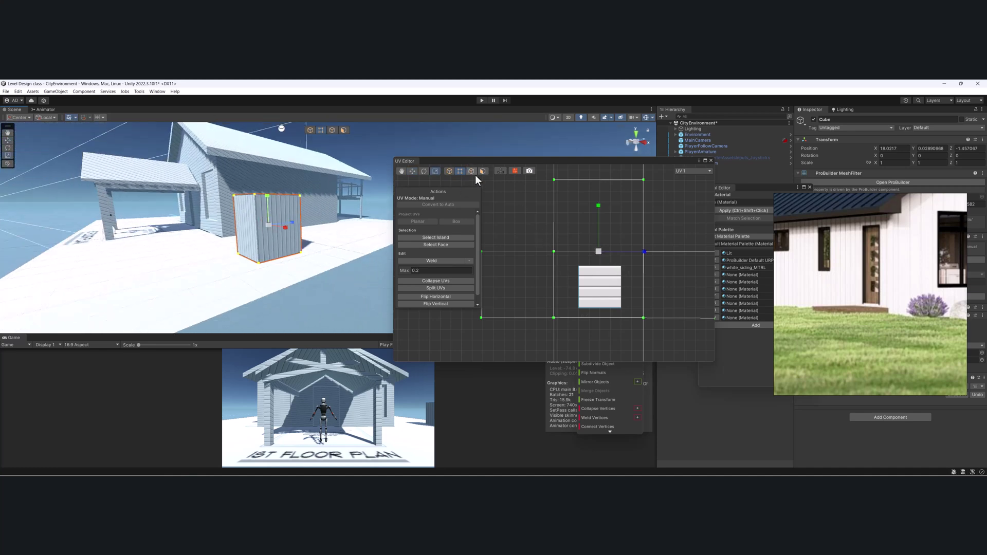
# Go through the UV Editor's pan, move, rotate and scale tools one after another.
pyautogui.click(403, 171)
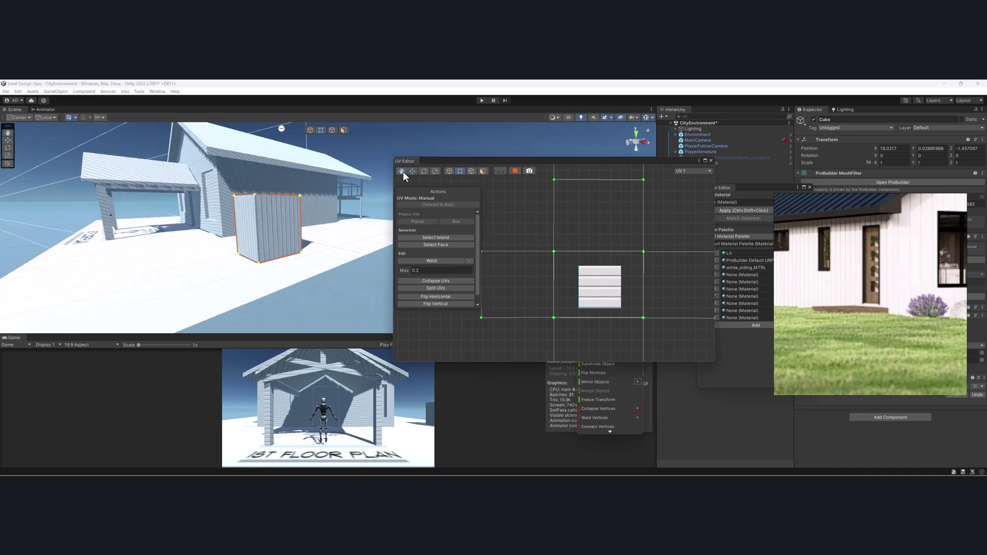
pyautogui.scroll(-5, 625, 246)
pyautogui.moveTo(595, 262); pyautogui.dragTo(664, 284)
pyautogui.click(414, 170)
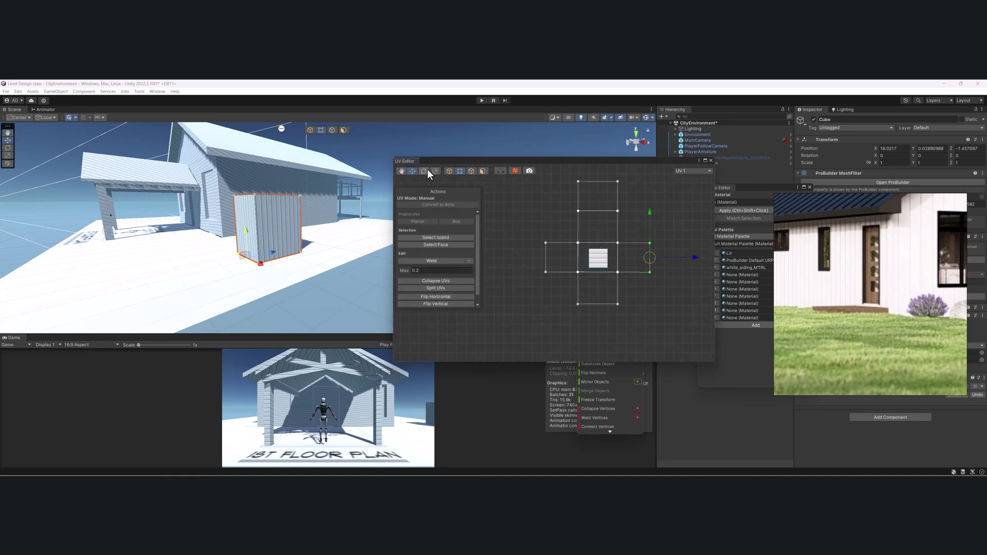
pyautogui.click(424, 172)
pyautogui.click(435, 172)
# Select every vertex of the cube's UV layout and scale it down to make the siding boards wider.
pyautogui.moveTo(581, 225); pyautogui.dragTo(584, 275, button='middle')
pyautogui.moveTo(533, 232); pyautogui.dragTo(652, 361)
pyautogui.moveTo(661, 327); pyautogui.dragTo(665, 286, button='middle')
pyautogui.scroll(-2, 665, 286)
pyautogui.moveTo(531, 204); pyautogui.dragTo(667, 335)
pyautogui.moveTo(591, 260); pyautogui.dragTo(569, 277)
pyautogui.scroll(3, 616, 249)
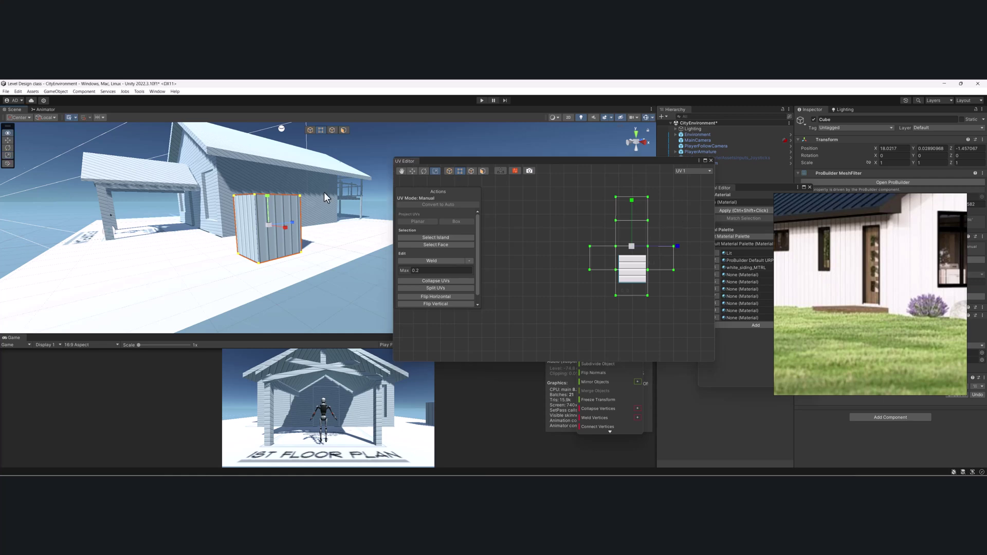
pyautogui.press('f')
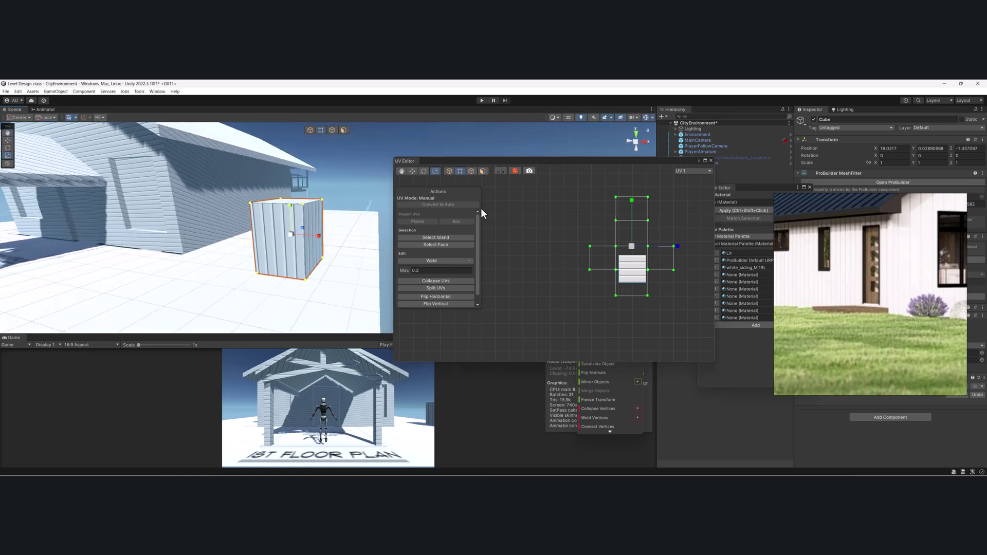
# Move the UV Editor clear of the house, select the house mesh and select all its faces in face mode.
pyautogui.moveTo(556, 161); pyautogui.dragTo(579, 216)
pyautogui.moveTo(236, 199); pyautogui.dragTo(328, 236, button='right')
pyautogui.click(338, 236)
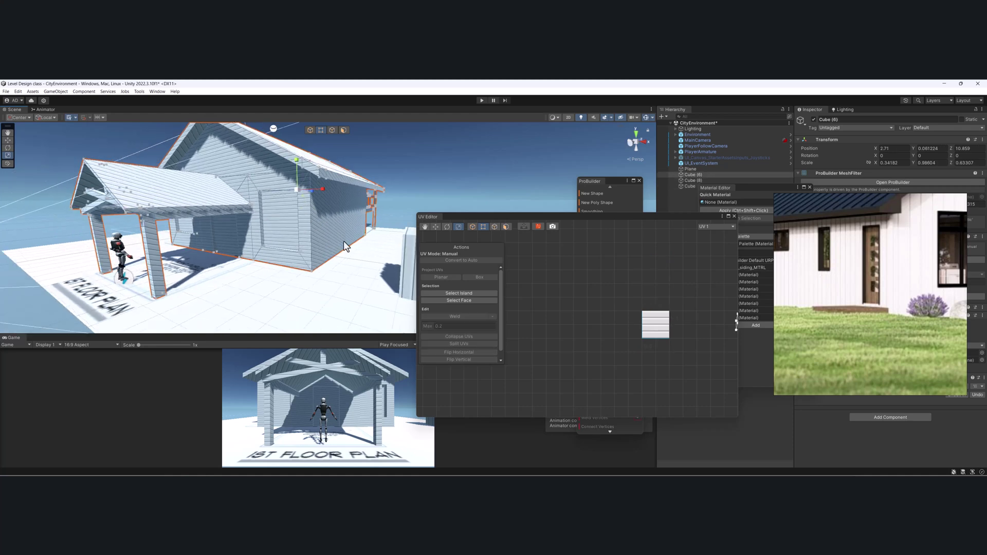
pyautogui.moveTo(545, 217); pyautogui.dragTo(593, 196)
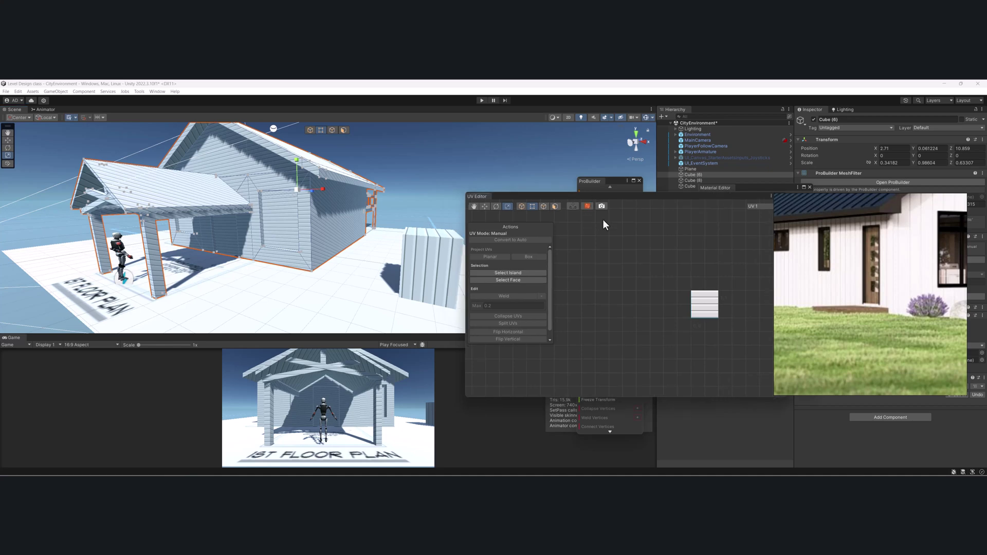
pyautogui.click(556, 207)
pyautogui.doubleClick(336, 224)
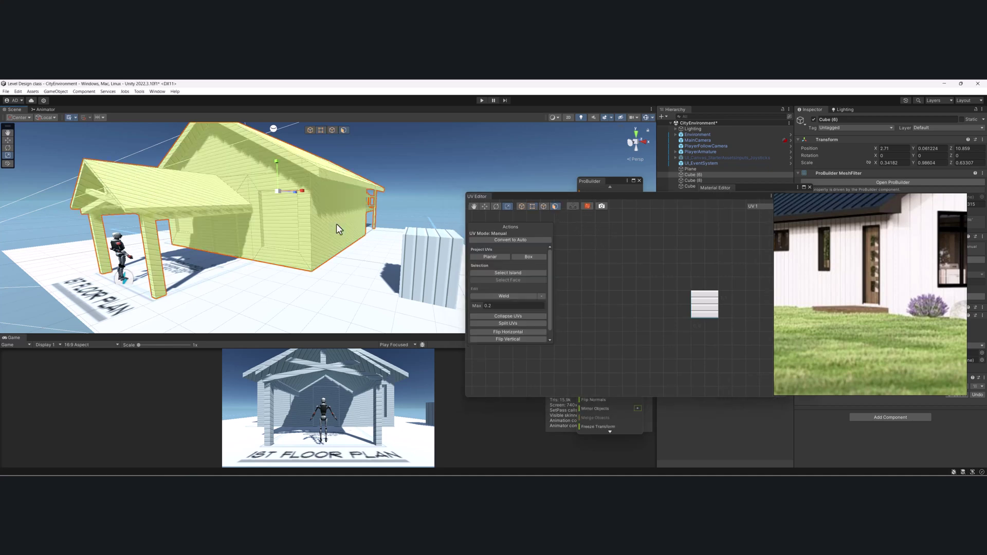
# Box-project the UVs of all the house's faces and move the projected layout away from the texture.
pyautogui.click(511, 239)
pyautogui.click(510, 239)
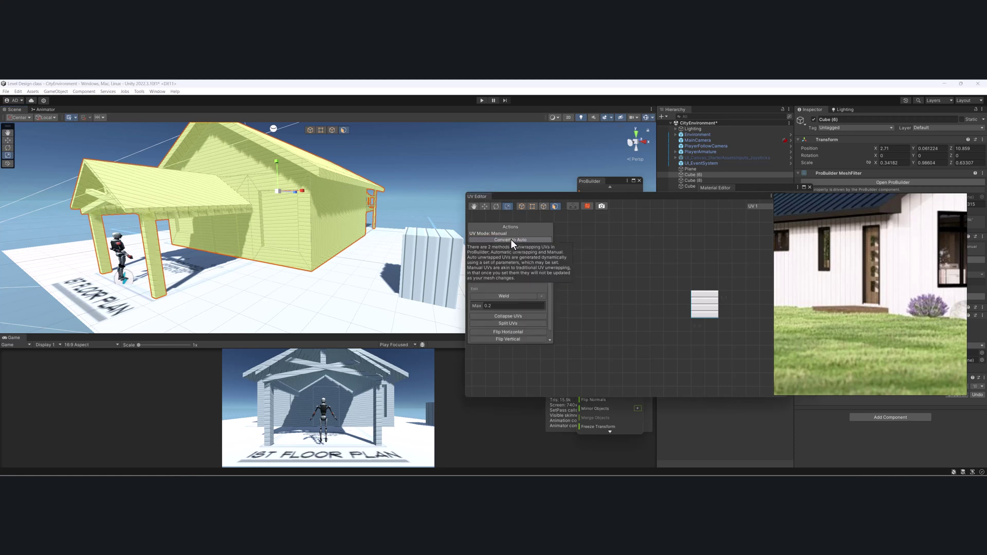
pyautogui.click(532, 257)
pyautogui.scroll(-4, 749, 291)
pyautogui.moveTo(723, 280); pyautogui.dragTo(628, 301, button='middle')
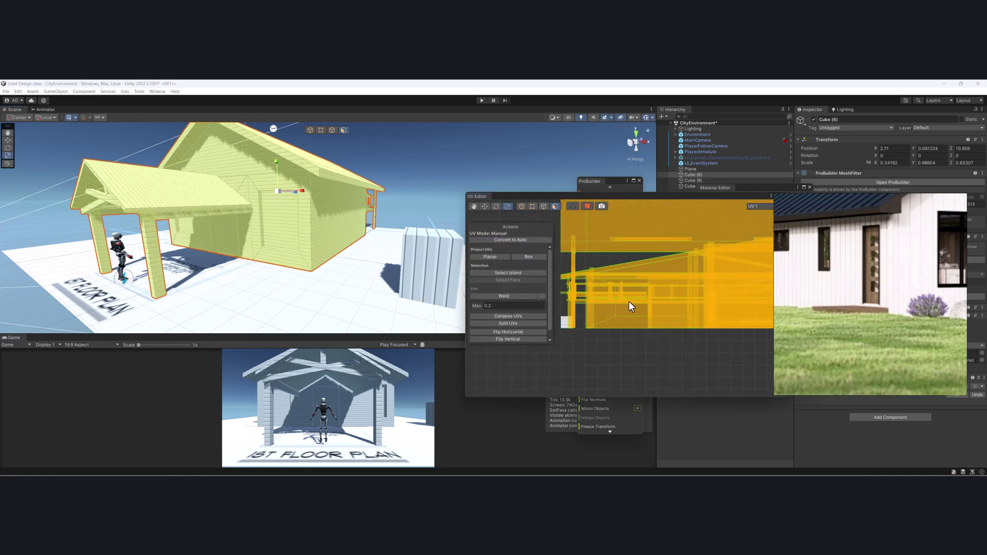
pyautogui.scroll(-5, 637, 300)
pyautogui.press('w')
pyautogui.moveTo(664, 272); pyautogui.dragTo(699, 284)
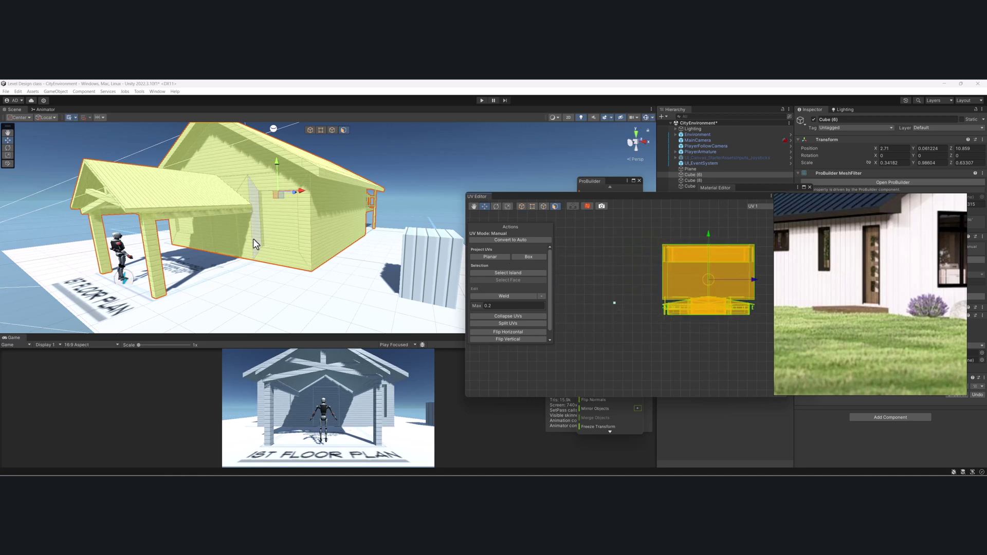
# Select the front wall's faces surrounding the large window opening to the right of the porch.
pyautogui.moveTo(264, 175); pyautogui.dragTo(301, 209, button='middle')
pyautogui.click(245, 199)
pyautogui.keyDown('alt'); pyautogui.moveTo(337, 238); pyautogui.dragTo(209, 223); pyautogui.keyUp('alt')
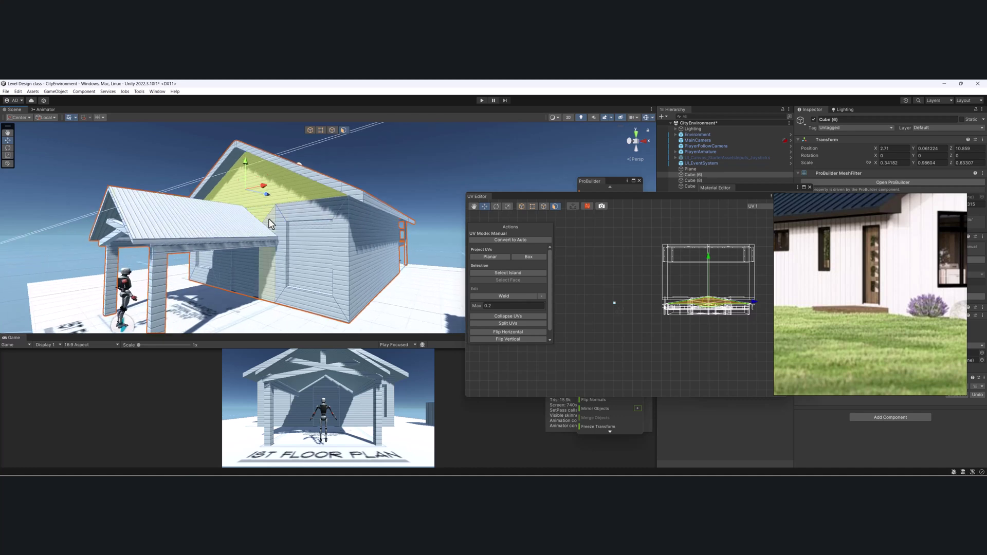
pyautogui.keyDown('shift'); pyautogui.click(271, 220); pyautogui.keyUp('shift')
pyautogui.click(276, 218)
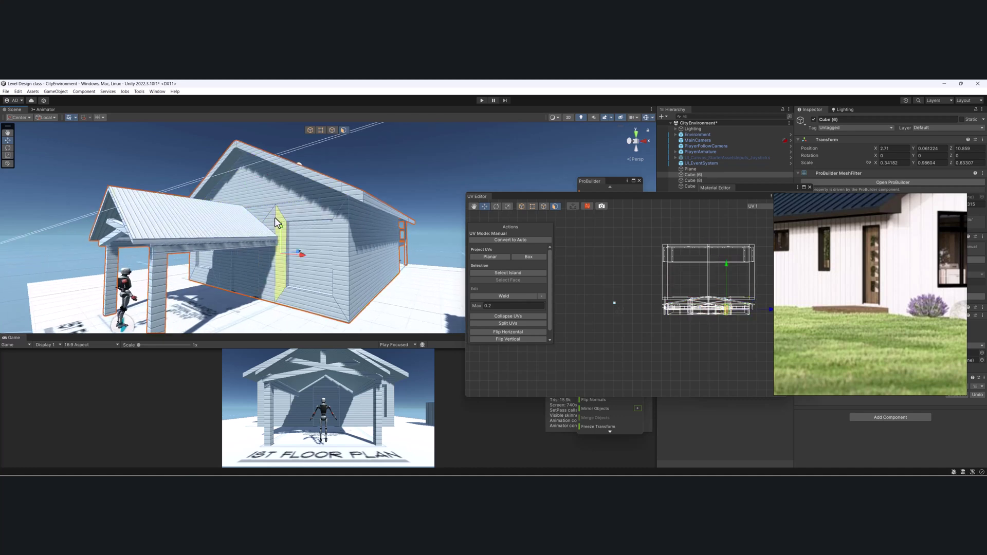
pyautogui.keyDown('shift'); pyautogui.click(274, 217); pyautogui.keyUp('shift')
pyautogui.keyDown('shift'); pyautogui.click(270, 212); pyautogui.keyUp('shift')
pyautogui.keyDown('shift'); pyautogui.click(300, 211); pyautogui.keyUp('shift')
pyautogui.keyDown('shift'); pyautogui.click(335, 238); pyautogui.keyUp('shift')
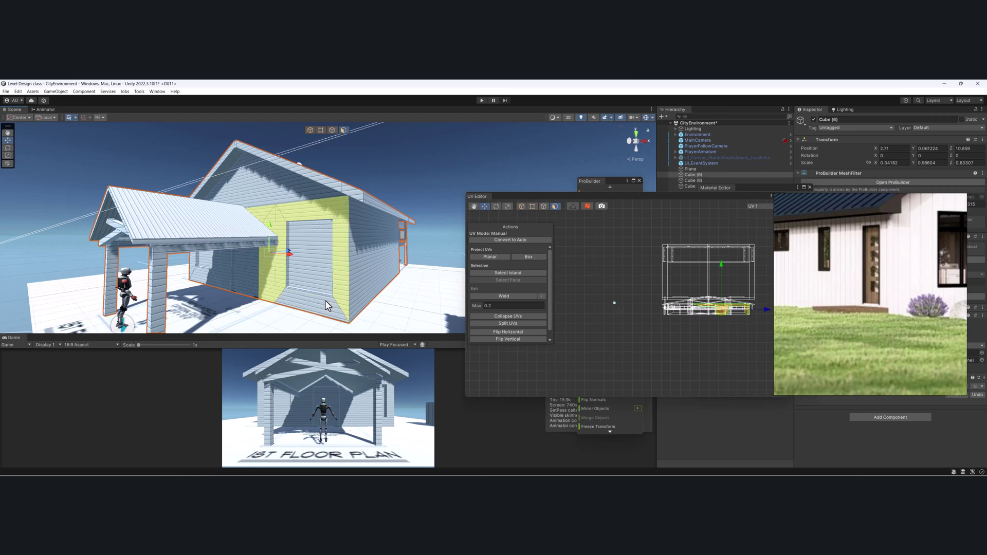
pyautogui.keyDown('shift'); pyautogui.click(325, 302); pyautogui.keyUp('shift')
# Add the front gable and the remaining front wall faces around the doorway and second window to the selection.
pyautogui.keyDown('shift'); pyautogui.click(248, 203); pyautogui.keyUp('shift')
pyautogui.keyDown('alt'); pyautogui.moveTo(248, 203); pyautogui.dragTo(301, 199); pyautogui.keyUp('alt')
pyautogui.moveTo(301, 199); pyautogui.dragTo(323, 202, button='middle')
pyautogui.keyDown('shift'); pyautogui.click(322, 202); pyautogui.keyUp('shift')
pyautogui.keyDown('shift'); pyautogui.click(303, 213); pyautogui.keyUp('shift')
pyautogui.keyDown('shift'); pyautogui.click(270, 244); pyautogui.keyUp('shift')
pyautogui.keyDown('shift'); pyautogui.click(180, 198); pyautogui.keyUp('shift')
pyautogui.scroll(-2, 231, 167)
pyautogui.keyDown('shift'); pyautogui.click(279, 152); pyautogui.keyUp('shift')
pyautogui.scroll(-2, 309, 190)
pyautogui.keyDown('alt'); pyautogui.moveTo(330, 221); pyautogui.dragTo(236, 245); pyautogui.keyUp('alt')
pyautogui.scroll(2, 687, 296)
# Move the front wall's UV island out of the overlapping layout and stretch it vertically.
pyautogui.moveTo(686, 296); pyautogui.dragTo(698, 229, button='middle')
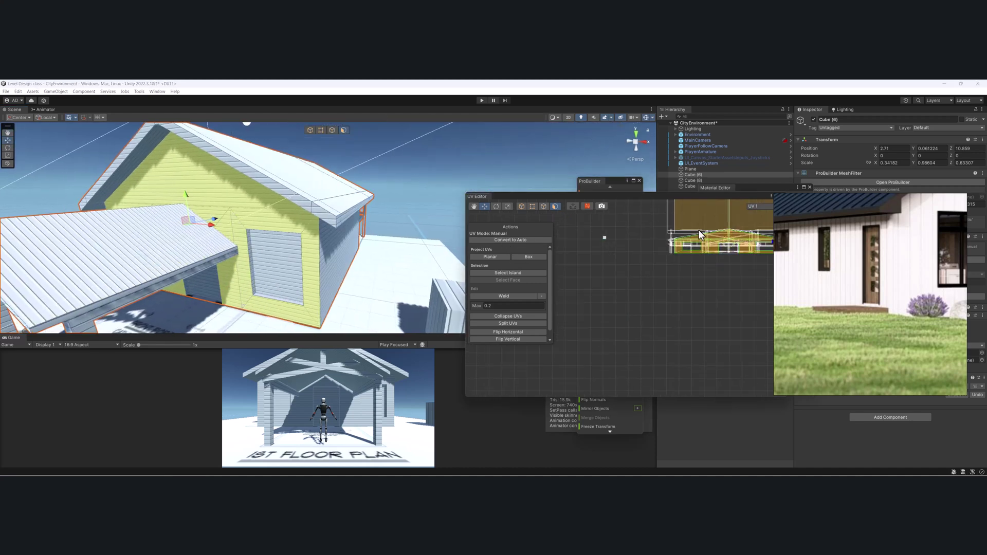
pyautogui.moveTo(727, 242); pyautogui.dragTo(615, 319)
pyautogui.press('r')
pyautogui.moveTo(614, 270); pyautogui.dragTo(615, 212)
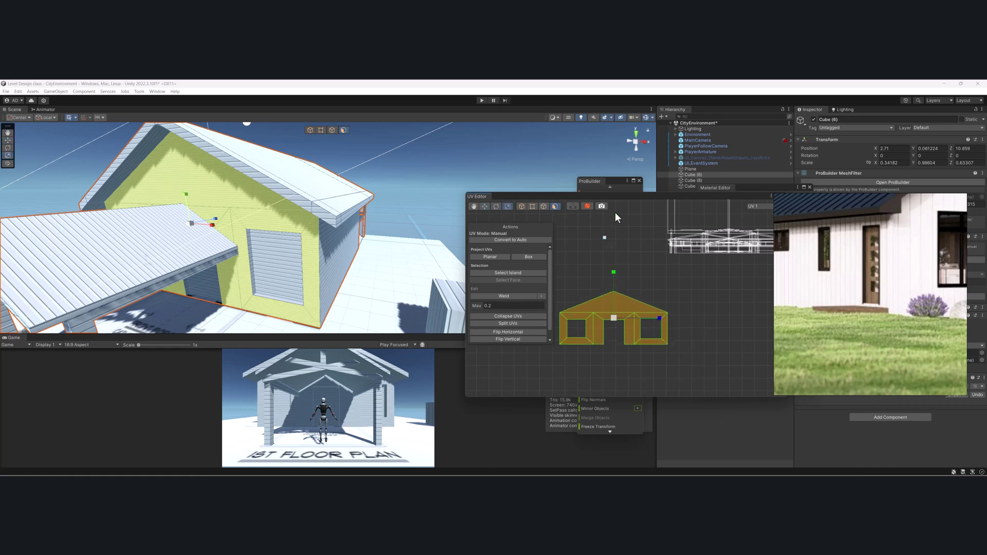
pyautogui.moveTo(615, 273); pyautogui.dragTo(615, 262)
# Select the solid side wall of the house facing the test cube, plus the adjoining face at the rear.
pyautogui.keyDown('alt'); pyautogui.moveTo(437, 247); pyautogui.dragTo(185, 229); pyautogui.keyUp('alt')
pyautogui.click(335, 246)
pyautogui.keyDown('alt'); pyautogui.moveTo(309, 250); pyautogui.dragTo(266, 253); pyautogui.keyUp('alt')
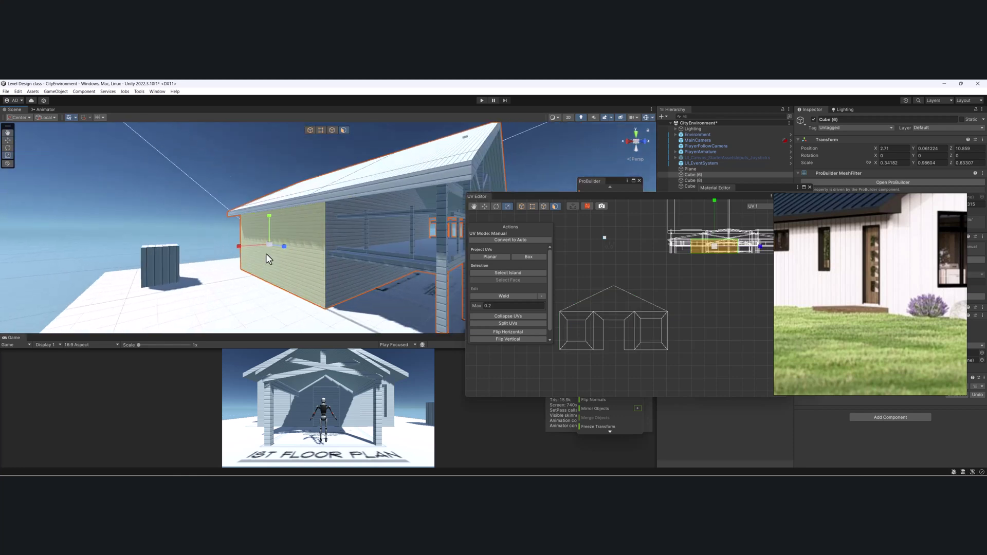
pyautogui.keyDown('shift'); pyautogui.click(360, 280); pyautogui.keyUp('shift')
pyautogui.keyDown('alt'); pyautogui.moveTo(367, 264); pyautogui.dragTo(380, 245); pyautogui.keyUp('alt')
pyautogui.keyDown('alt'); pyautogui.moveTo(442, 255); pyautogui.dragTo(270, 276); pyautogui.keyUp('alt')
# Add the opposite side wall's faces around its windows and door to the face selection.
pyautogui.keyDown('shift'); pyautogui.click(217, 272); pyautogui.keyUp('shift')
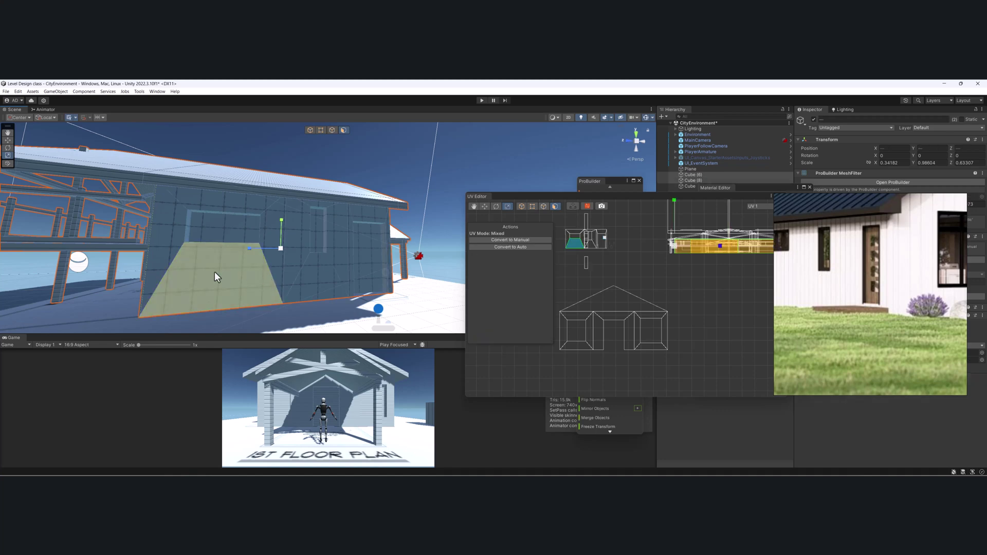
pyautogui.keyDown('shift'); pyautogui.click(183, 227); pyautogui.keyUp('shift')
pyautogui.keyDown('shift'); pyautogui.click(197, 198); pyautogui.keyUp('shift')
pyautogui.keyDown('shift'); pyautogui.click(276, 224); pyautogui.keyUp('shift')
pyautogui.keyDown('shift'); pyautogui.click(295, 221); pyautogui.keyUp('shift')
pyautogui.keyDown('shift'); pyautogui.click(316, 203); pyautogui.keyUp('shift')
pyautogui.keyDown('shift'); pyautogui.click(335, 215); pyautogui.keyUp('shift')
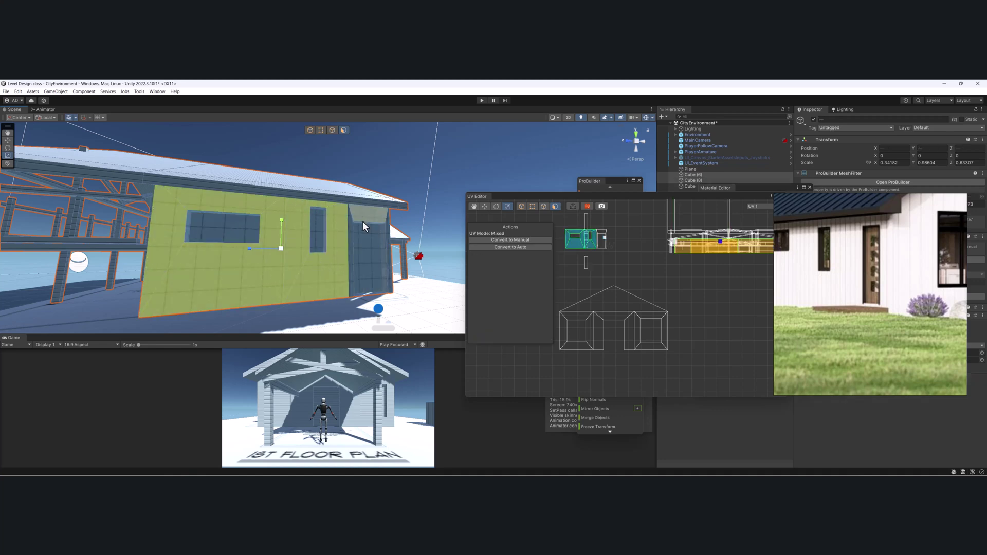
pyautogui.keyDown('shift'); pyautogui.click(390, 234); pyautogui.keyUp('shift')
pyautogui.keyDown('alt'); pyautogui.moveTo(403, 265); pyautogui.dragTo(462, 282); pyautogui.keyUp('alt')
# Move the selected side-wall UVs out of the overlapping layout to the level of the front wall's island.
pyautogui.moveTo(593, 280); pyautogui.dragTo(533, 247, button='middle')
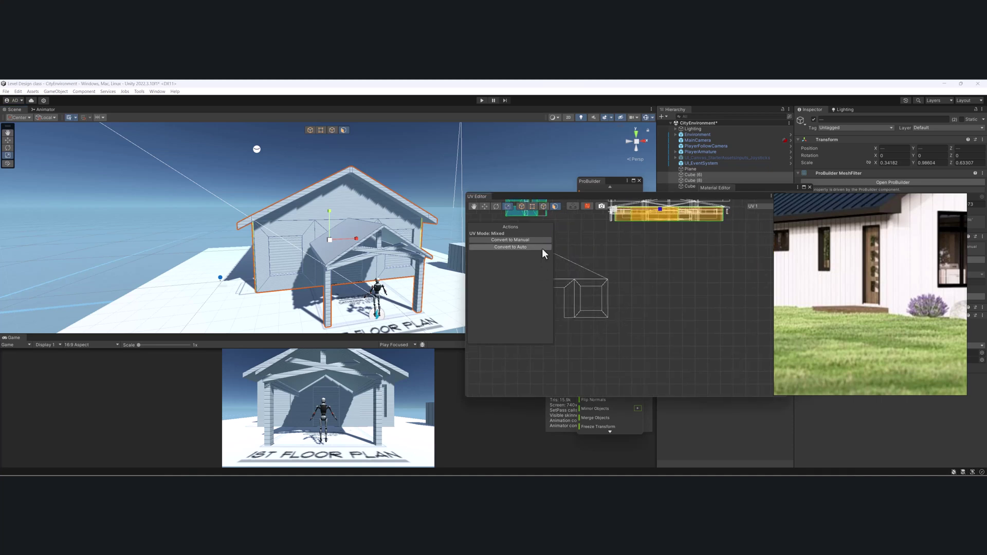
pyautogui.press('w')
pyautogui.moveTo(640, 236); pyautogui.dragTo(739, 320)
pyautogui.moveTo(235, 246)
pyautogui.keyDown('alt'); pyautogui.mouseDown()
pyautogui.moveTo(288, 241)
pyautogui.moveTo(242, 233)
pyautogui.mouseUp(); pyautogui.keyUp('alt')
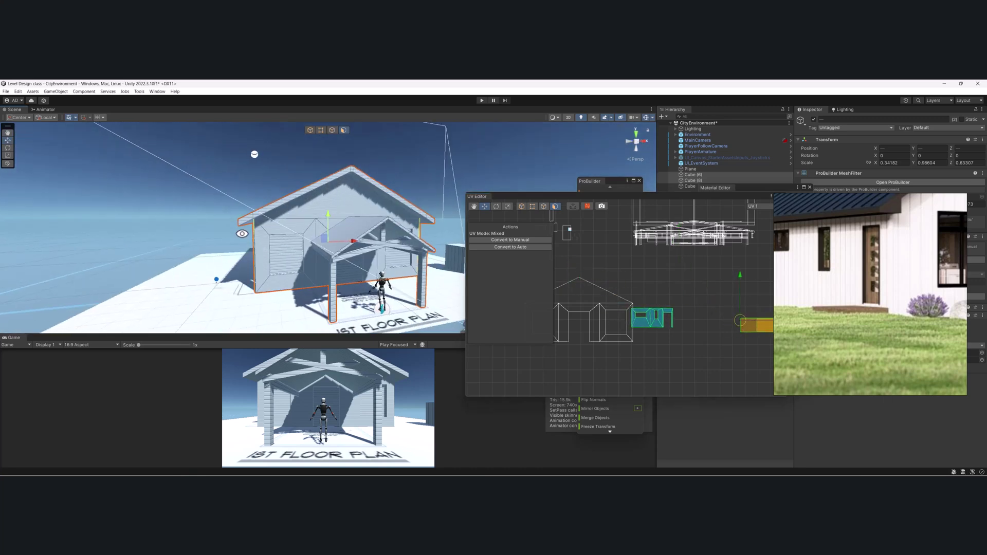
pyautogui.moveTo(641, 288); pyautogui.dragTo(667, 274, button='middle')
pyautogui.keyDown('alt'); pyautogui.moveTo(435, 266); pyautogui.dragTo(372, 258); pyautogui.keyUp('alt')
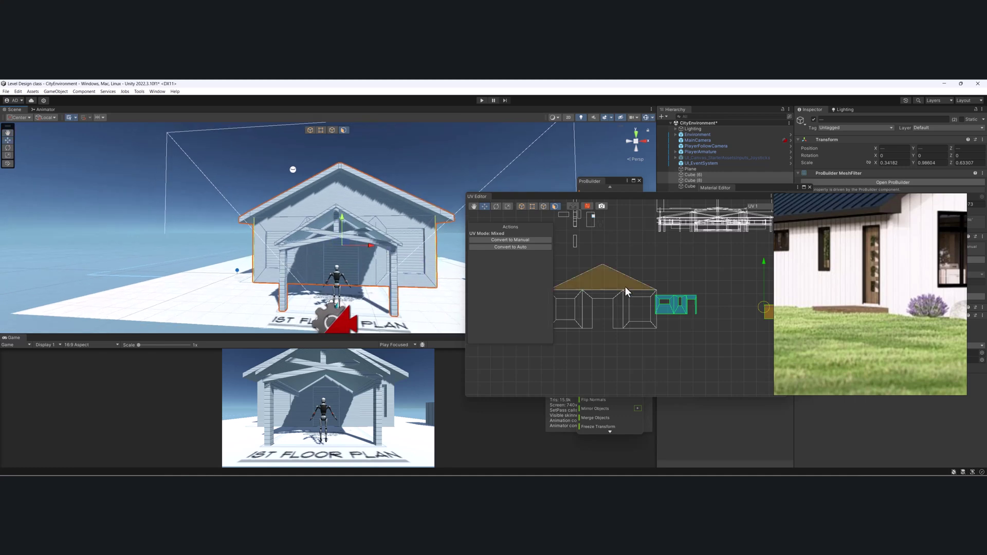
pyautogui.moveTo(652, 292); pyautogui.dragTo(680, 278, button='middle')
pyautogui.moveTo(753, 293); pyautogui.dragTo(625, 283, button='middle')
pyautogui.scroll(-1, 704, 296)
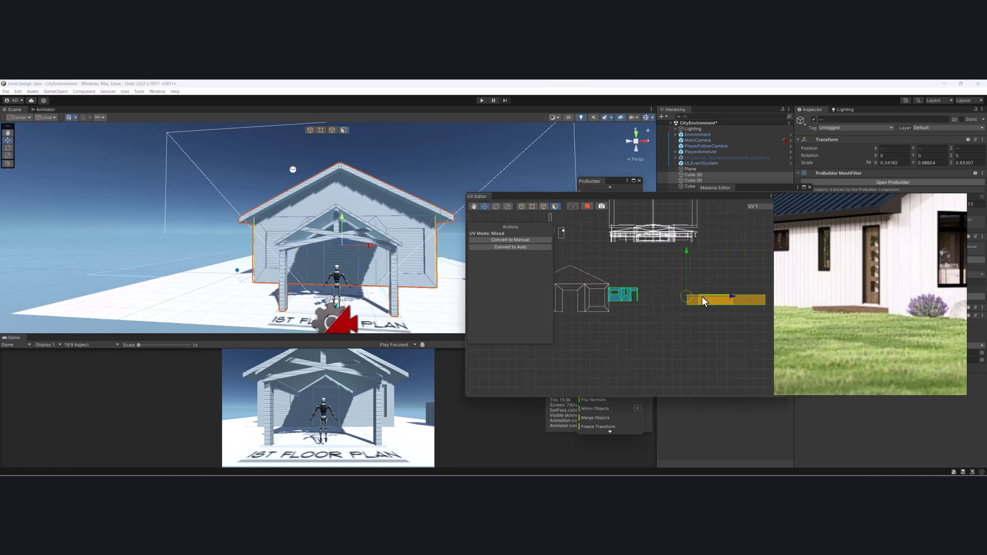
# Move the windowed side wall's UV island to the left of the front wall's island and scale it up to matching height.
pyautogui.click(643, 289)
pyautogui.moveTo(698, 332); pyautogui.dragTo(700, 333)
pyautogui.moveTo(665, 299); pyautogui.dragTo(521, 305)
pyautogui.moveTo(550, 303); pyautogui.dragTo(650, 307, button='middle')
pyautogui.scroll(2, 635, 309)
pyautogui.press('r')
pyautogui.moveTo(617, 315); pyautogui.dragTo(766, 272)
pyautogui.moveTo(620, 317); pyautogui.dragTo(591, 304)
# Align the windowed side wall's UV island flush against the left edge of the front wall's island.
pyautogui.press('w')
pyautogui.scroll(6, 596, 306)
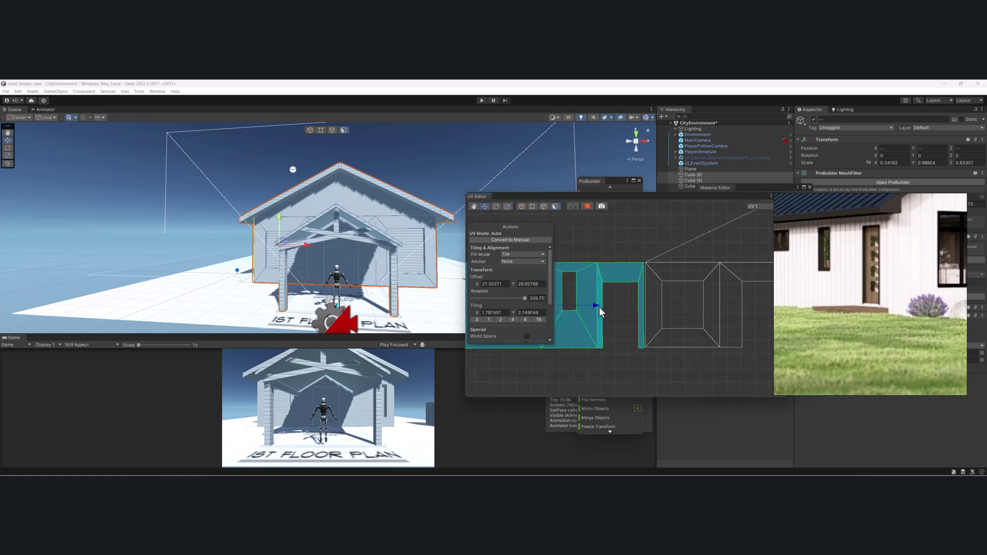
pyautogui.scroll(-1, 599, 306)
pyautogui.moveTo(600, 306); pyautogui.dragTo(650, 304, button='middle')
pyautogui.moveTo(600, 305); pyautogui.dragTo(591, 303)
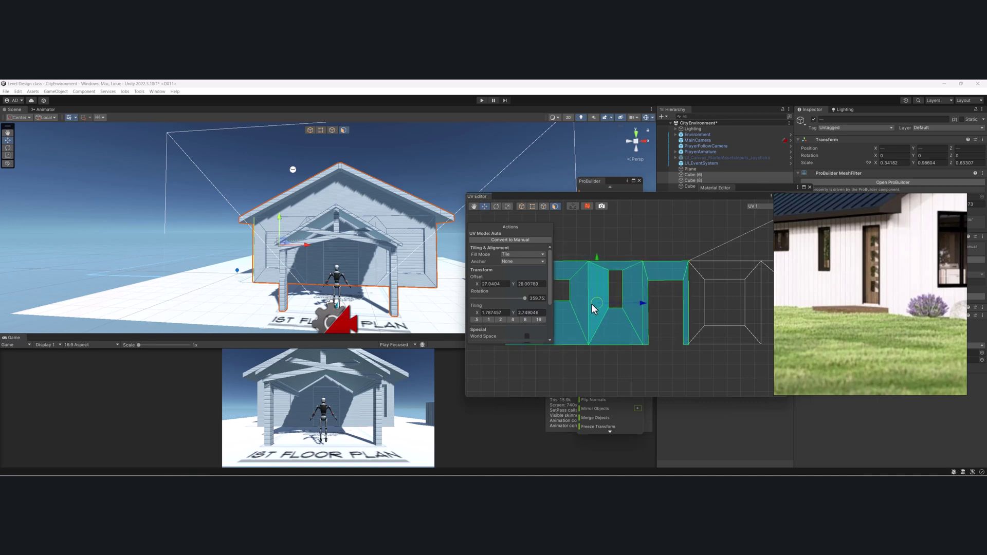
# Select the solid side wall, place its UV island right of the front wall's island and stretch it to matching height.
pyautogui.scroll(-6, 655, 312)
pyautogui.scroll(4, 661, 312)
pyautogui.moveTo(639, 255); pyautogui.dragTo(607, 250, button='middle')
pyautogui.scroll(-1, 607, 251)
pyautogui.moveTo(740, 269); pyautogui.dragTo(630, 289, button='middle')
pyautogui.scroll(-5, 710, 290)
pyautogui.scroll(2, 630, 289)
pyautogui.keyDown('alt'); pyautogui.moveTo(415, 236); pyautogui.dragTo(338, 254); pyautogui.keyUp('alt')
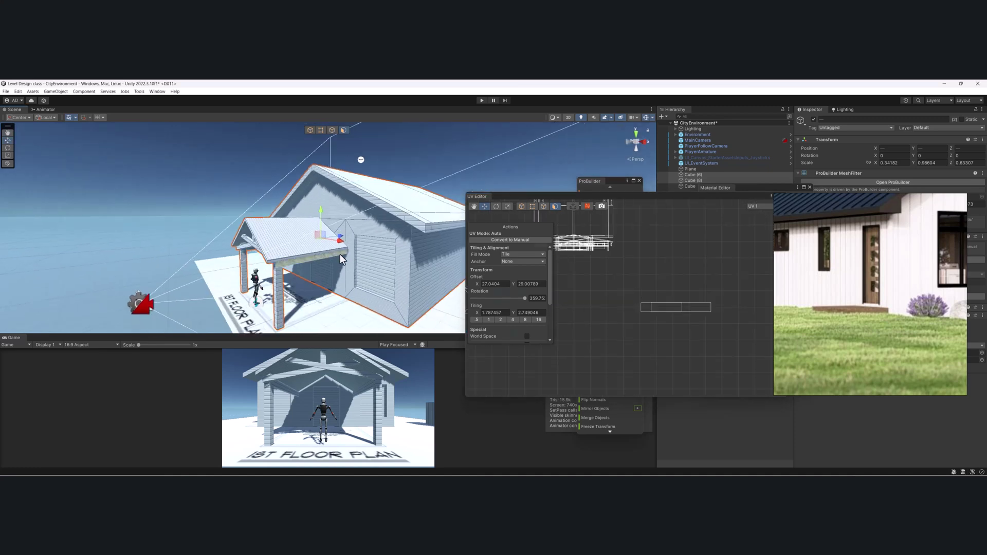
pyautogui.click(452, 260)
pyautogui.keyDown('alt'); pyautogui.moveTo(451, 260); pyautogui.dragTo(378, 256); pyautogui.keyUp('alt')
pyautogui.moveTo(684, 270); pyautogui.dragTo(757, 243, button='middle')
pyautogui.moveTo(748, 292); pyautogui.dragTo(689, 251)
pyautogui.moveTo(629, 233); pyautogui.dragTo(628, 209)
pyautogui.press('w')
pyautogui.moveTo(629, 281); pyautogui.dragTo(634, 277)
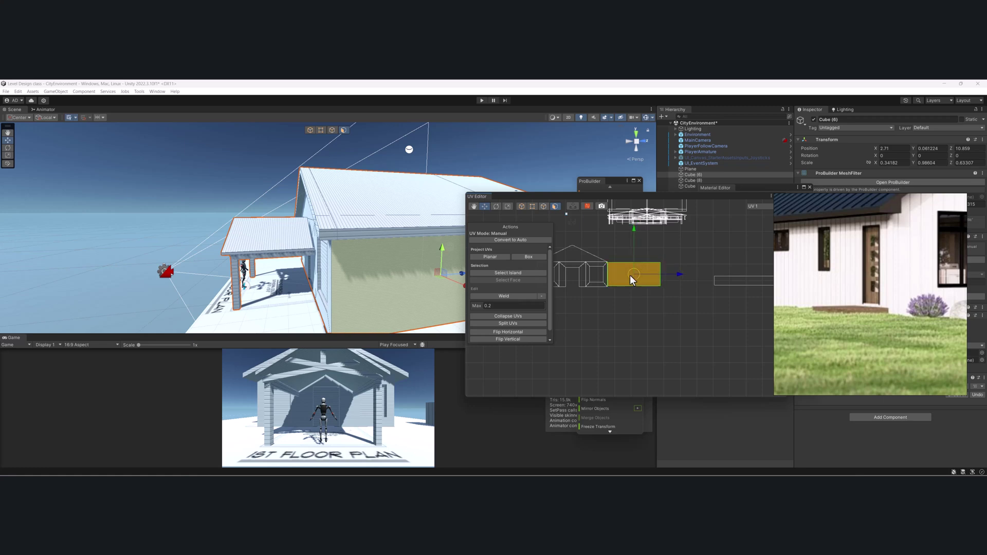
# Fine-tune the solid side wall's UV island so it sits flush with the front wall island's right edge.
pyautogui.scroll(5, 631, 279)
pyautogui.scroll(2, 648, 259)
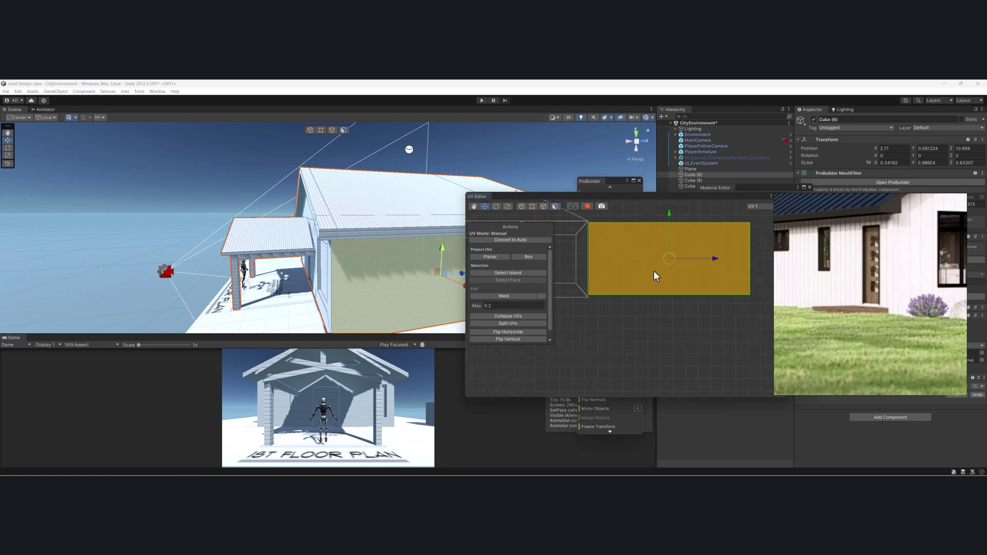
pyautogui.moveTo(667, 258)
pyautogui.mouseDown()
pyautogui.moveTo(684, 258)
pyautogui.moveTo(671, 265)
pyautogui.mouseUp()
pyautogui.scroll(1, 686, 262)
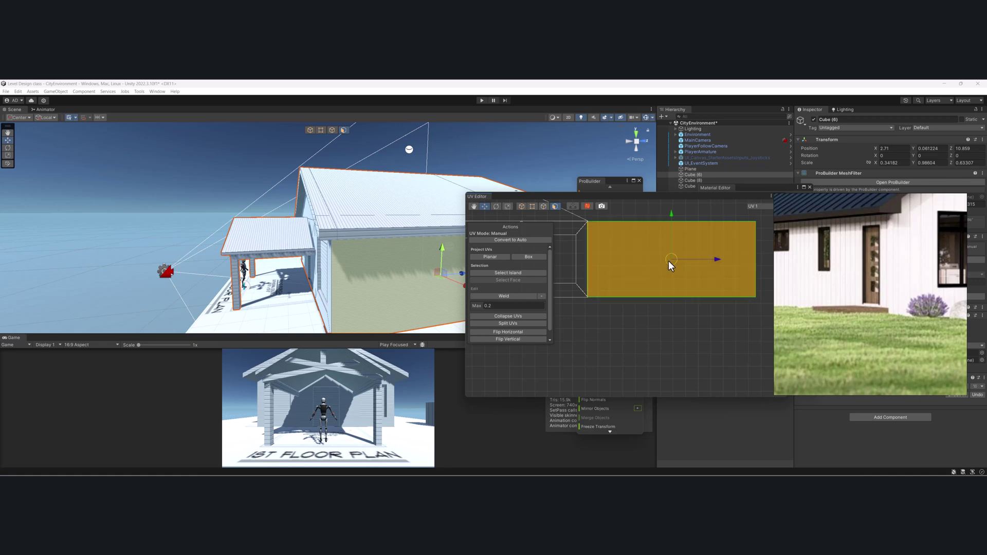
pyautogui.scroll(-6, 669, 264)
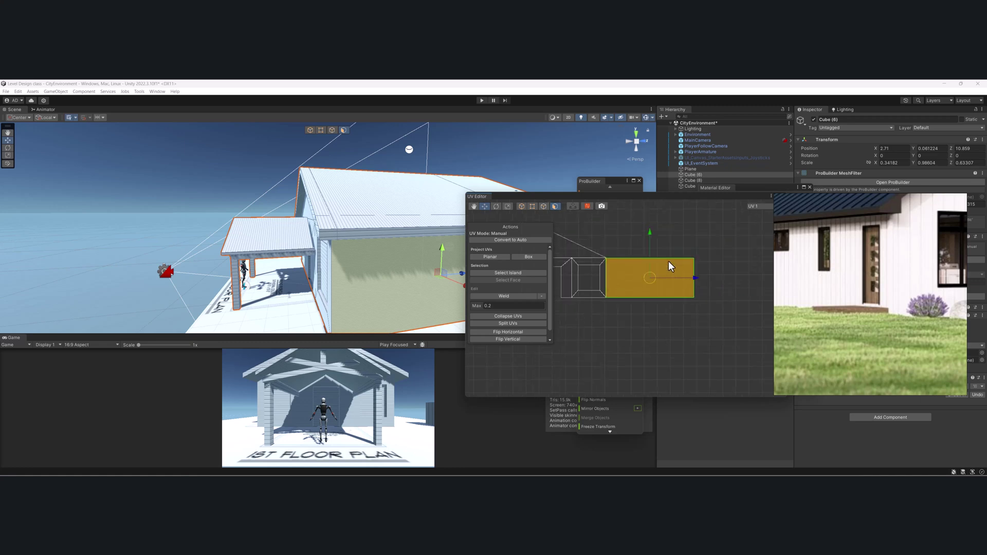
pyautogui.moveTo(612, 275); pyautogui.dragTo(631, 279, button='middle')
pyautogui.moveTo(637, 287); pyautogui.dragTo(683, 304, button='middle')
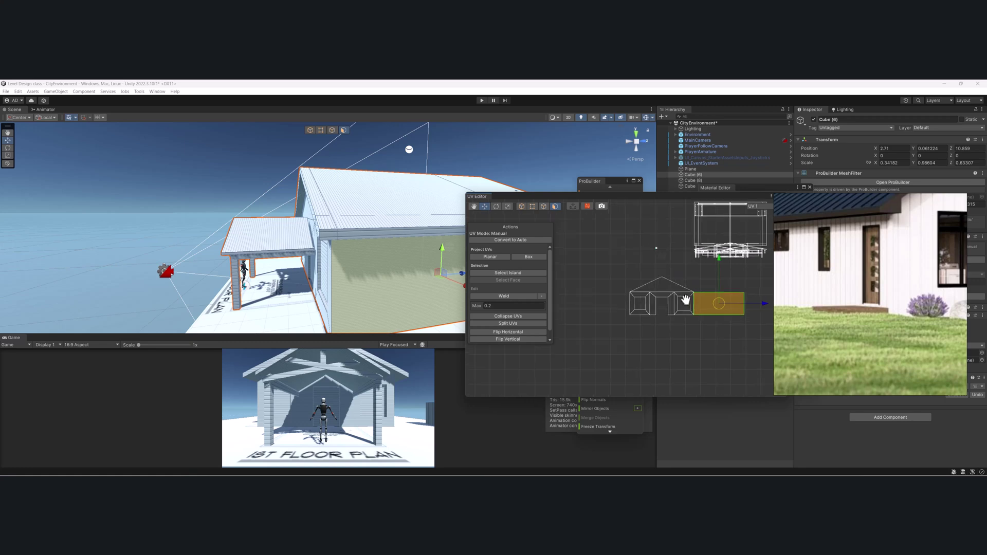
# Select both house wall objects and merge them into a single ProBuilder object.
pyautogui.click(655, 341)
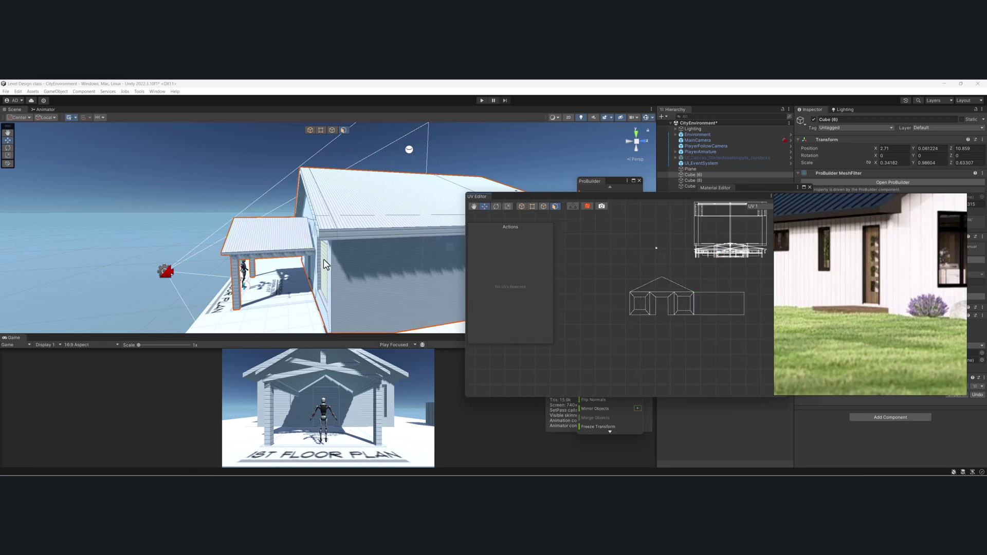
pyautogui.keyDown('alt'); pyautogui.moveTo(383, 270); pyautogui.dragTo(562, 242); pyautogui.keyUp('alt')
pyautogui.click(252, 257)
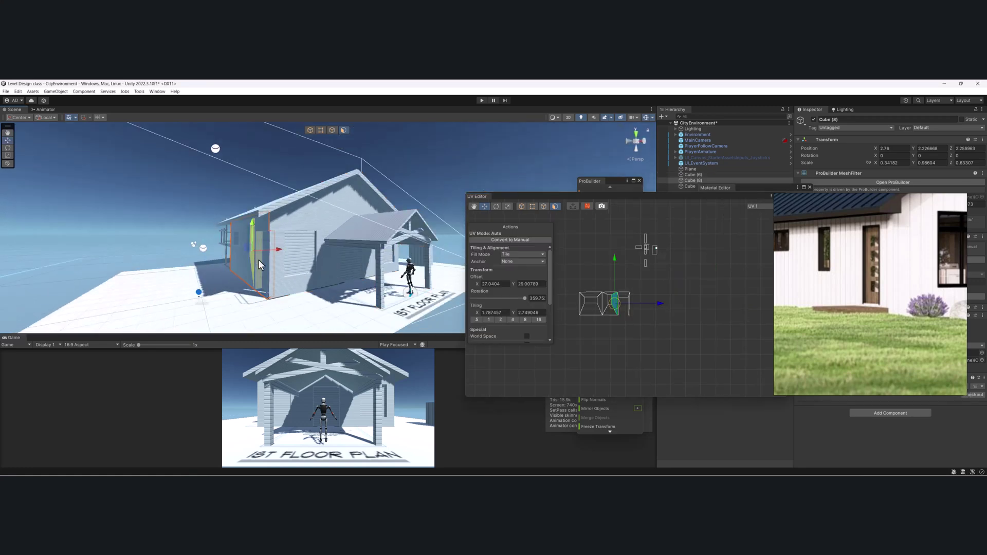
pyautogui.keyDown('alt'); pyautogui.moveTo(252, 258); pyautogui.dragTo(334, 147); pyautogui.keyUp('alt')
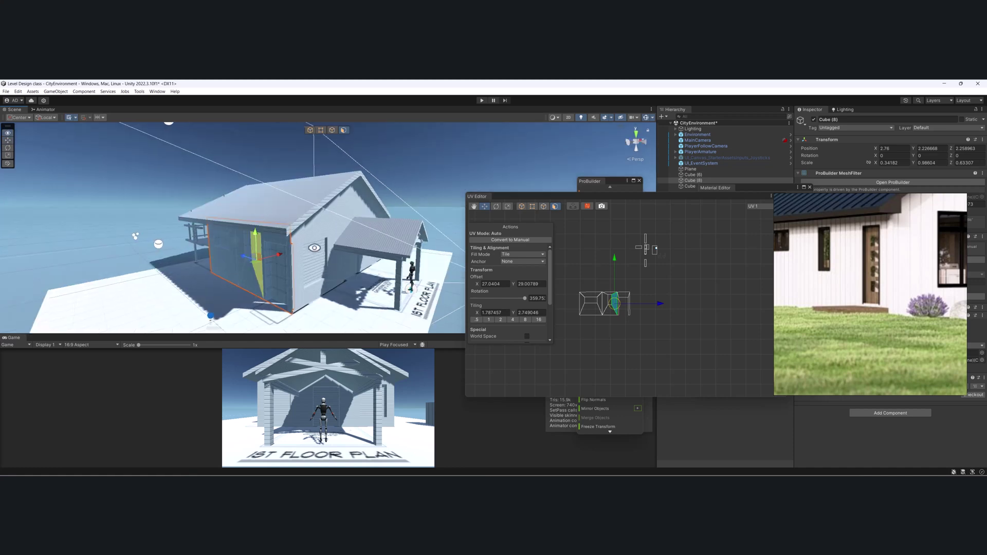
pyautogui.click(310, 131)
pyautogui.click(325, 194)
pyautogui.keyDown('shift'); pyautogui.click(241, 266); pyautogui.keyUp('shift')
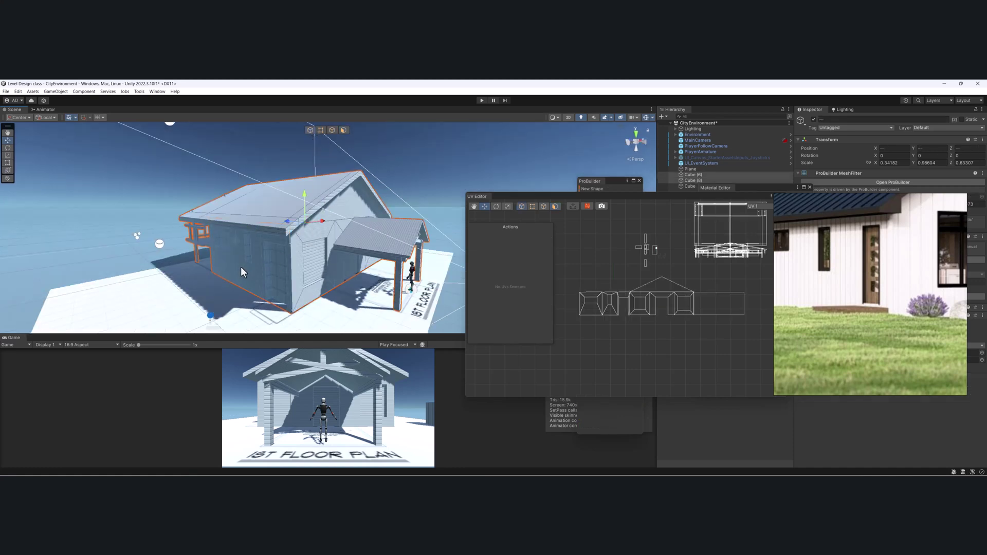
pyautogui.moveTo(638, 200); pyautogui.dragTo(843, 279)
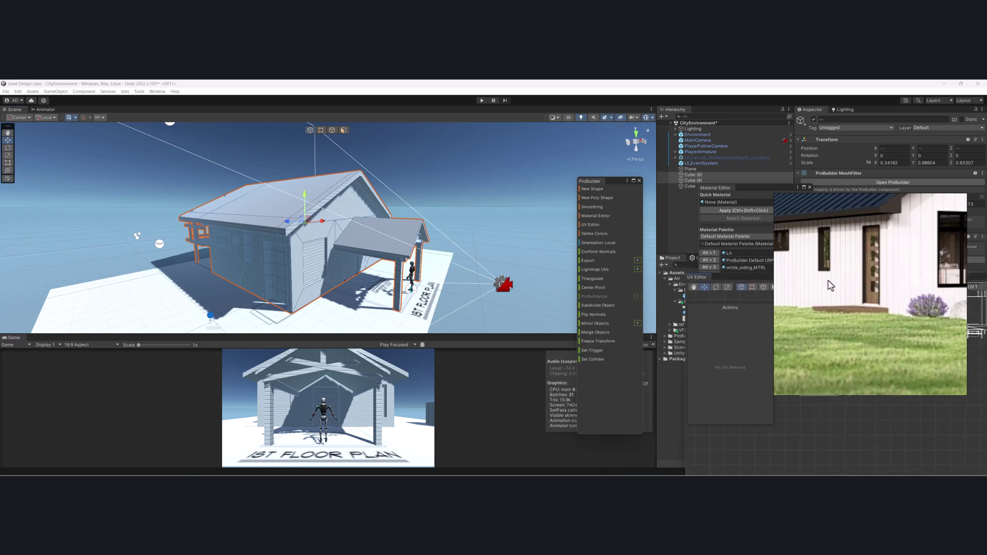
pyautogui.click(594, 331)
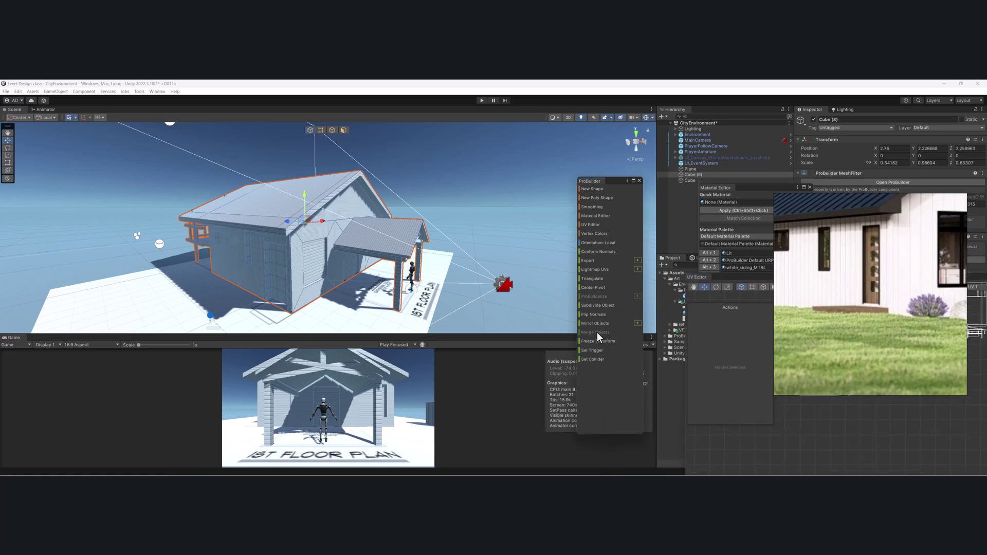
pyautogui.moveTo(732, 276); pyautogui.dragTo(449, 218)
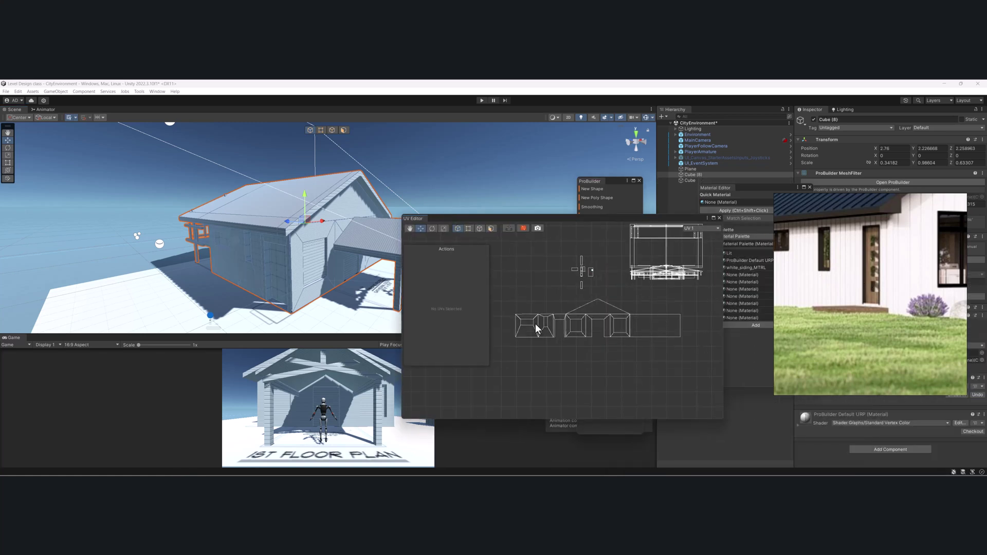
pyautogui.hotkey('ctrl', 'z')
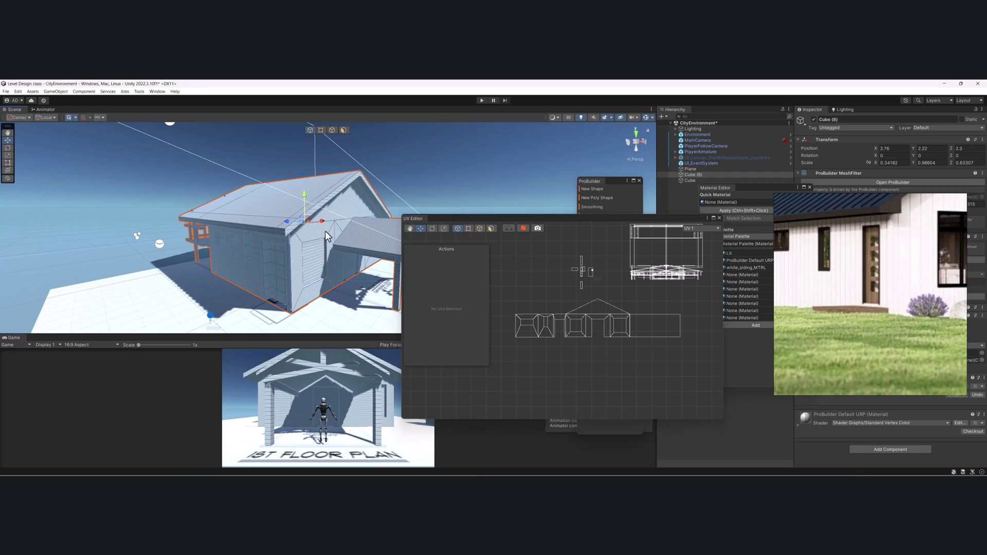
pyautogui.hotkey('ctrl', 'y')
# Select the rear gable face and place its UV island on top of the rear wall's island.
pyautogui.click(491, 229)
pyautogui.scroll(-3, 623, 315)
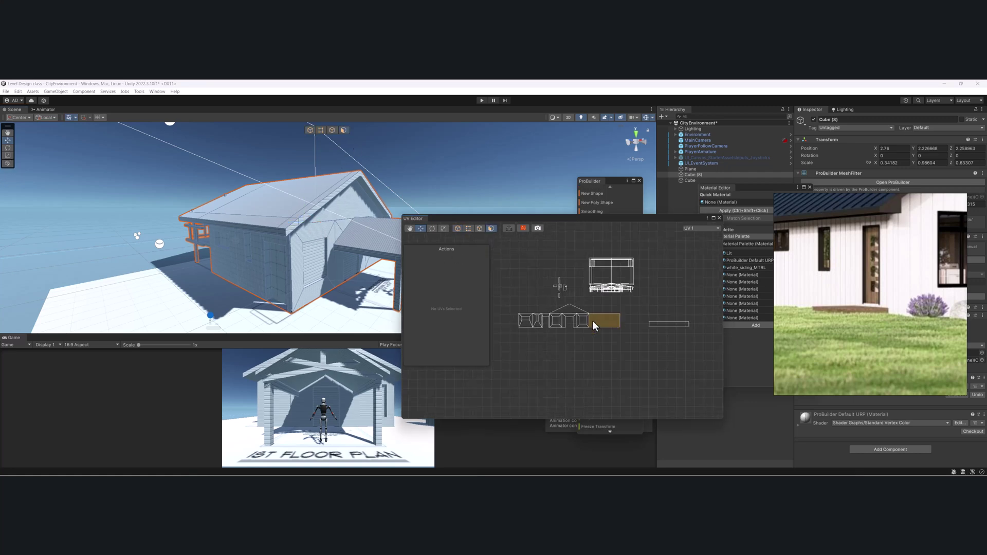
pyautogui.moveTo(516, 333); pyautogui.dragTo(628, 304)
pyautogui.scroll(3, 642, 312)
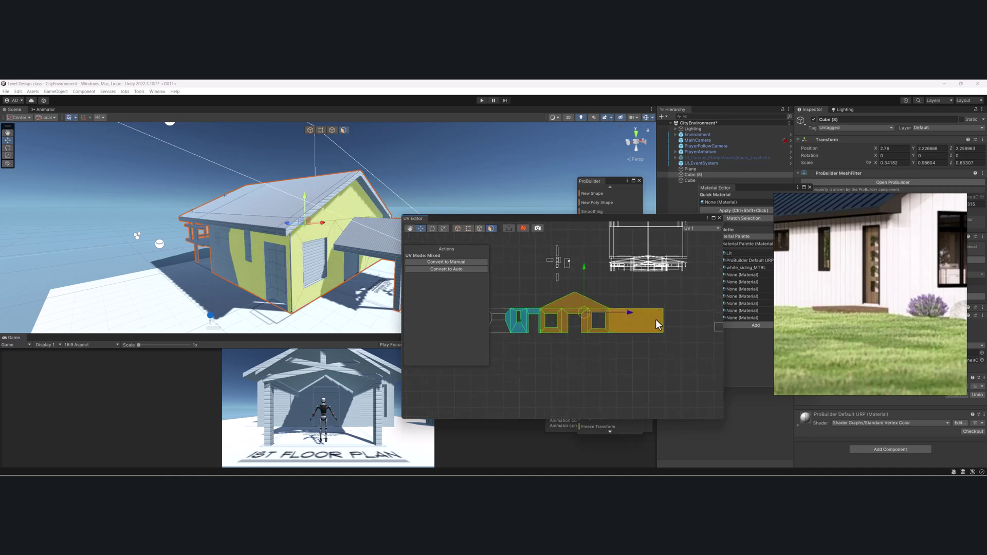
pyautogui.moveTo(690, 329); pyautogui.dragTo(614, 325, button='middle')
pyautogui.click(687, 347)
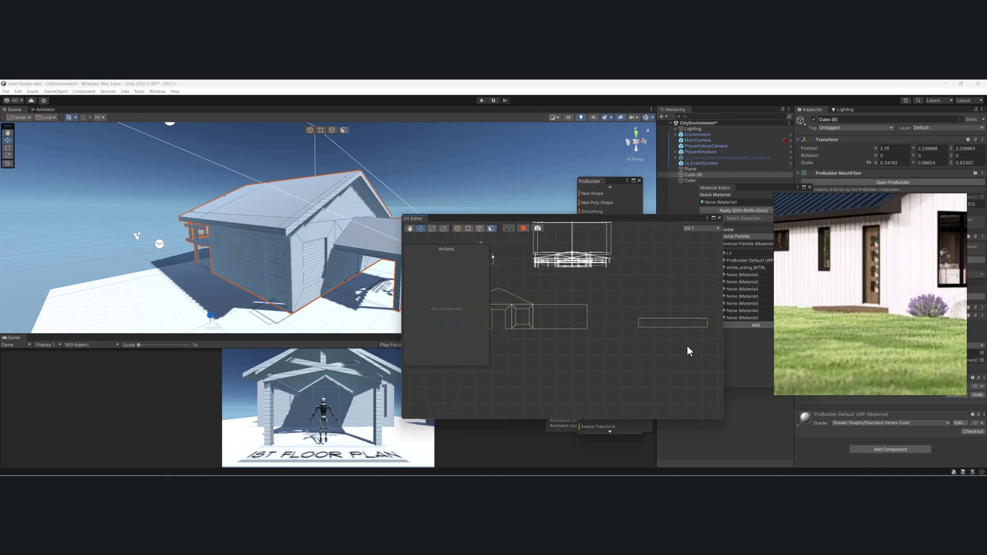
pyautogui.click(670, 322)
pyautogui.press('f')
pyautogui.keyDown('alt'); pyautogui.moveTo(275, 251); pyautogui.dragTo(229, 184); pyautogui.keyUp('alt')
pyautogui.click(229, 183)
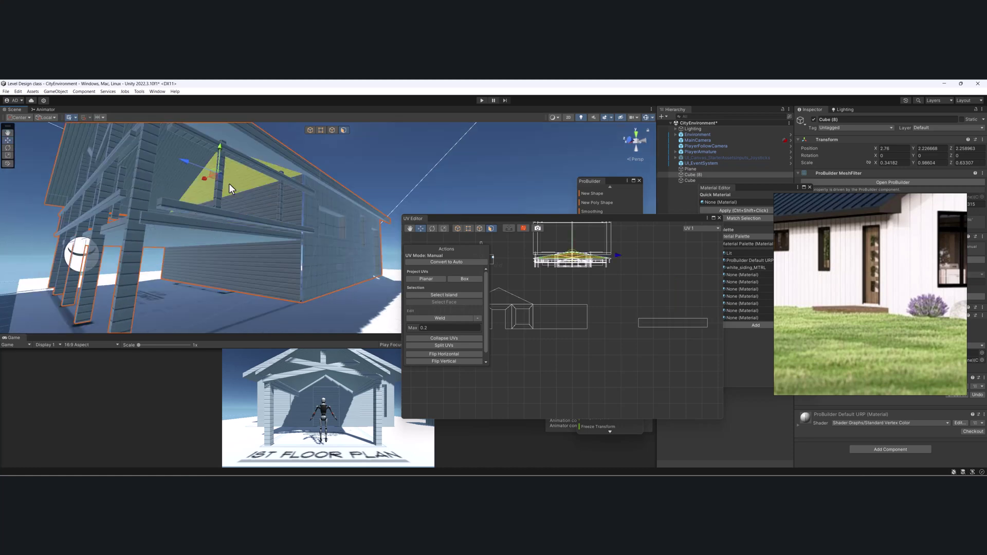
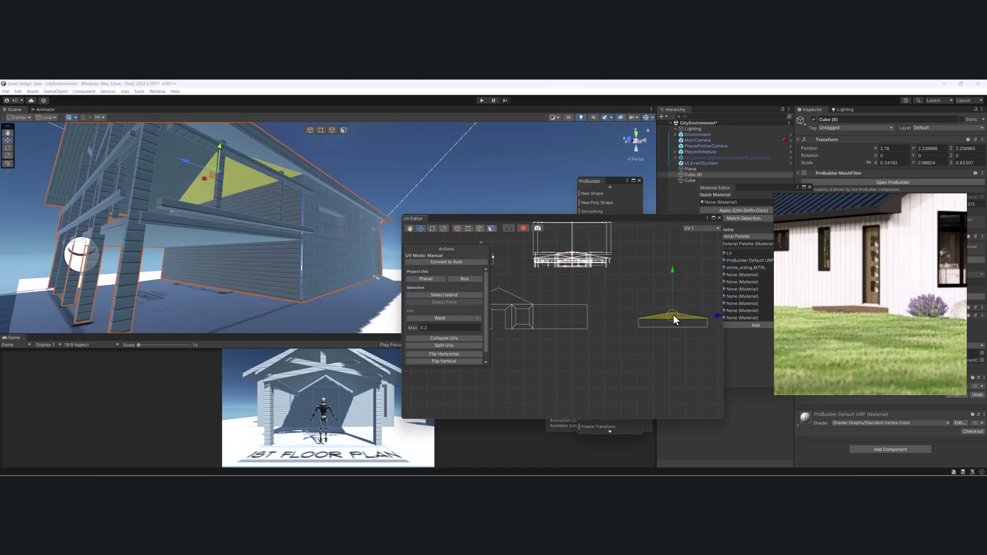
pyautogui.press('f')
# Select the rear wall and gable UV islands together, stretch them vertically and move them beside the solid side wall's island.
pyautogui.moveTo(524, 250); pyautogui.dragTo(646, 337)
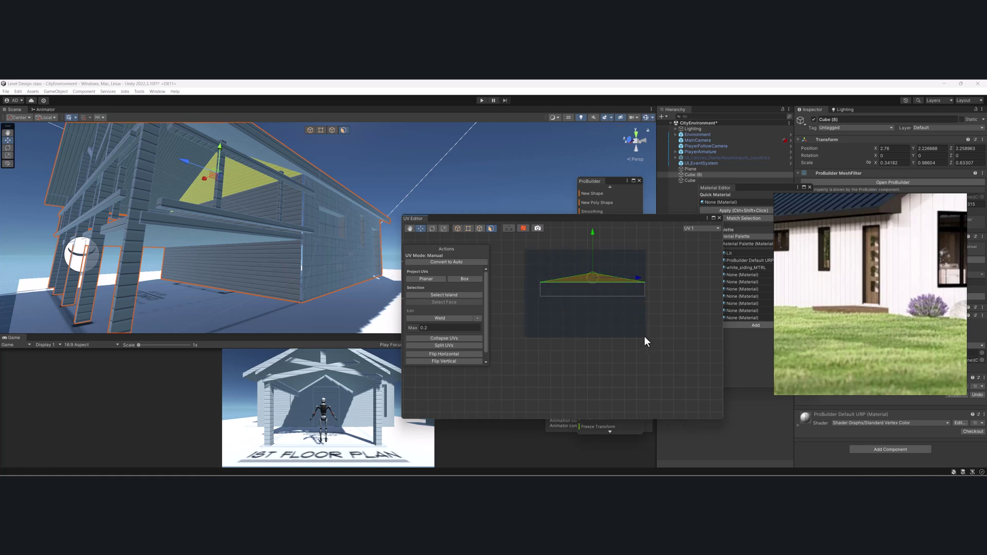
pyautogui.press('r')
pyautogui.moveTo(590, 238); pyautogui.dragTo(603, 211)
pyautogui.scroll(-3, 569, 300)
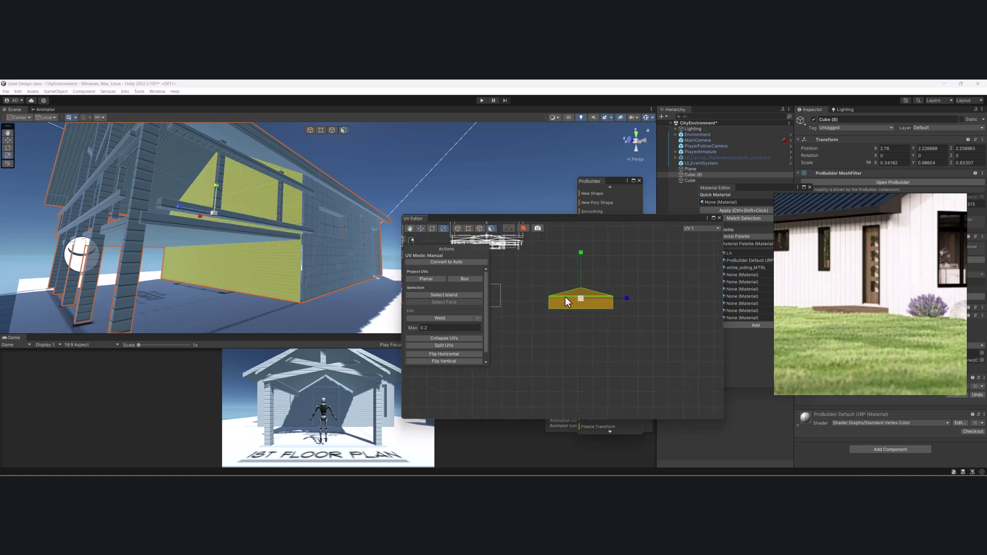
pyautogui.moveTo(569, 294); pyautogui.dragTo(620, 303, button='middle')
pyautogui.moveTo(635, 262); pyautogui.dragTo(636, 240)
pyautogui.moveTo(629, 310); pyautogui.dragTo(624, 270)
# Fine-tune the rear wall and gable UV islands so they sit flush with the solid side wall island's edge.
pyautogui.press('w')
pyautogui.scroll(3, 544, 304)
pyautogui.press('r')
pyautogui.click(615, 273)
pyautogui.hotkey('ctrl', 'z')
pyautogui.press('w')
pyautogui.press('r')
pyautogui.press('w')
pyautogui.press('e')
pyautogui.press('w')
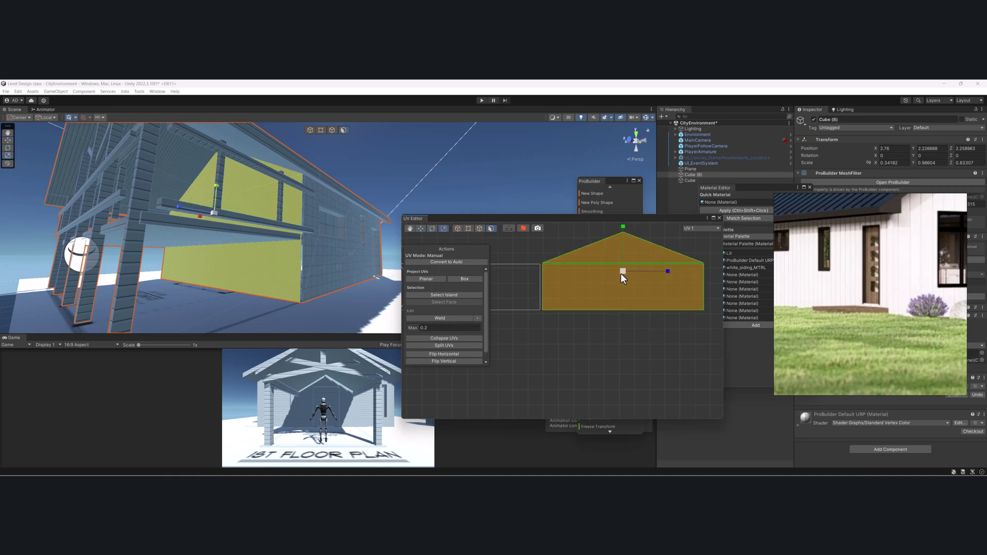
pyautogui.click(607, 247)
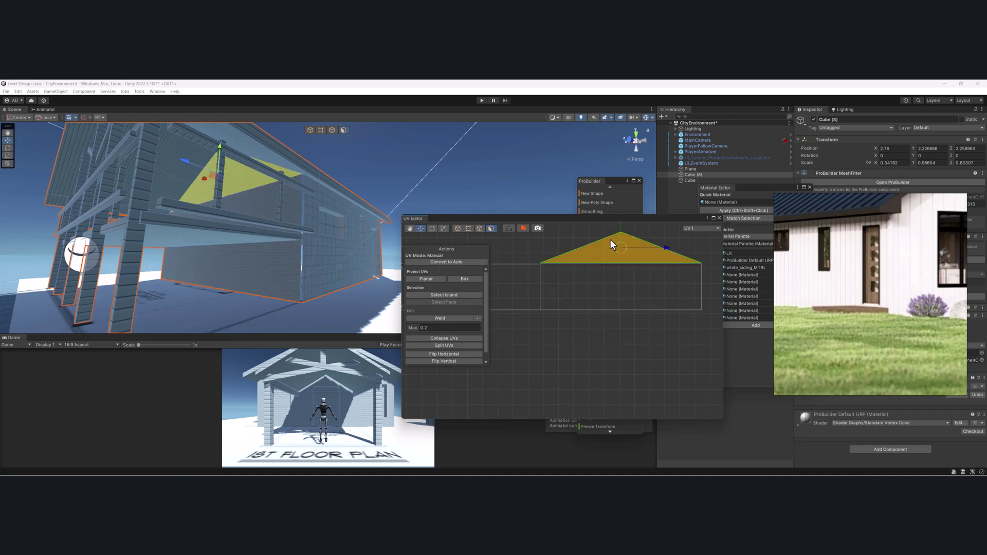
# Select the UV vertices of the whole row of wall islands and weld them.
pyautogui.scroll(-5, 586, 303)
pyautogui.scroll(-1, 637, 301)
pyautogui.moveTo(580, 309); pyautogui.dragTo(602, 310, button='middle')
pyautogui.scroll(-1, 601, 309)
pyautogui.click(468, 228)
pyautogui.moveTo(709, 340); pyautogui.dragTo(490, 289)
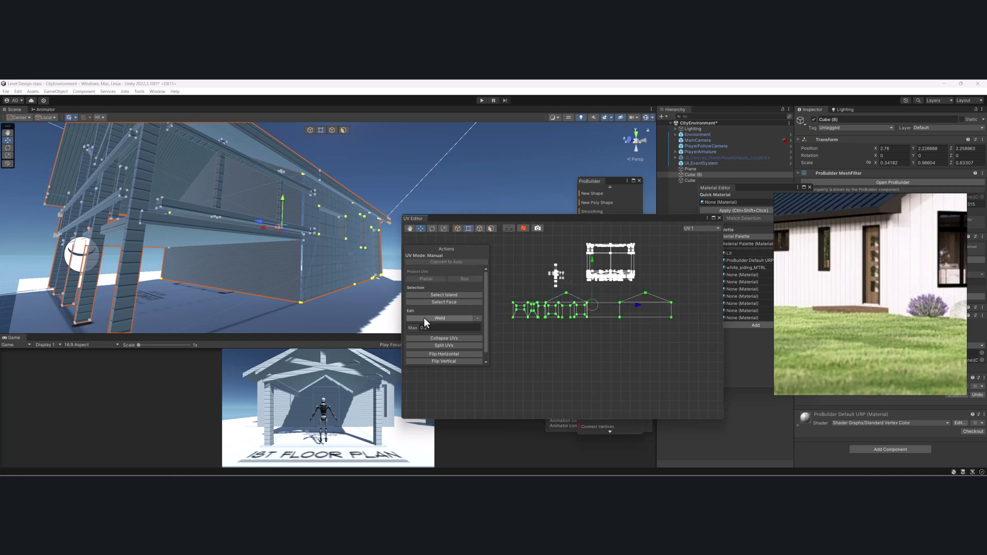
pyautogui.click(423, 317)
# Check the weld at the upper corner where the front wall's island meets the windowed side wall's island.
pyautogui.scroll(3, 547, 307)
pyautogui.moveTo(546, 303); pyautogui.dragTo(645, 347, button='middle')
pyautogui.scroll(5, 568, 322)
pyautogui.moveTo(600, 288); pyautogui.dragTo(533, 367, button='middle')
pyautogui.click(628, 286)
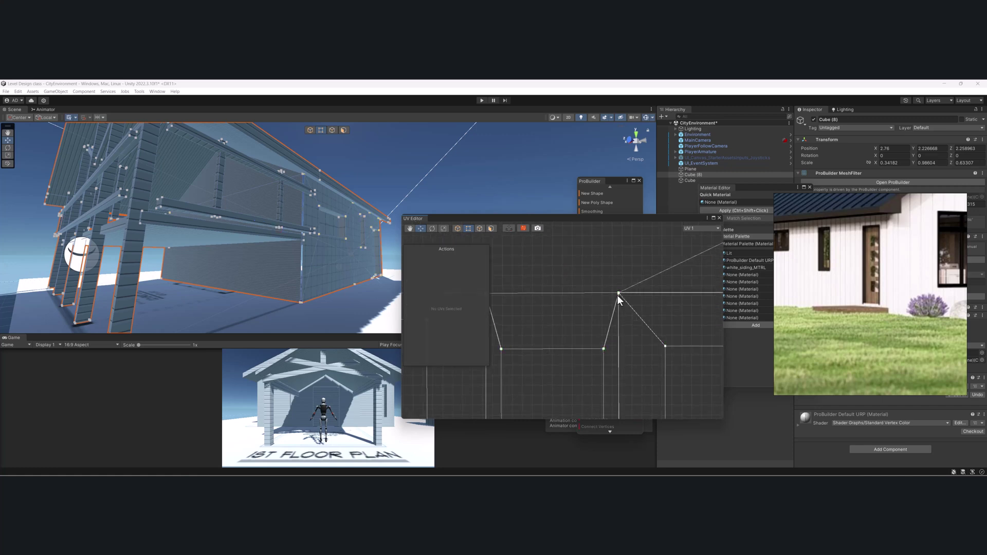
pyautogui.click(618, 294)
pyautogui.scroll(-5, 615, 297)
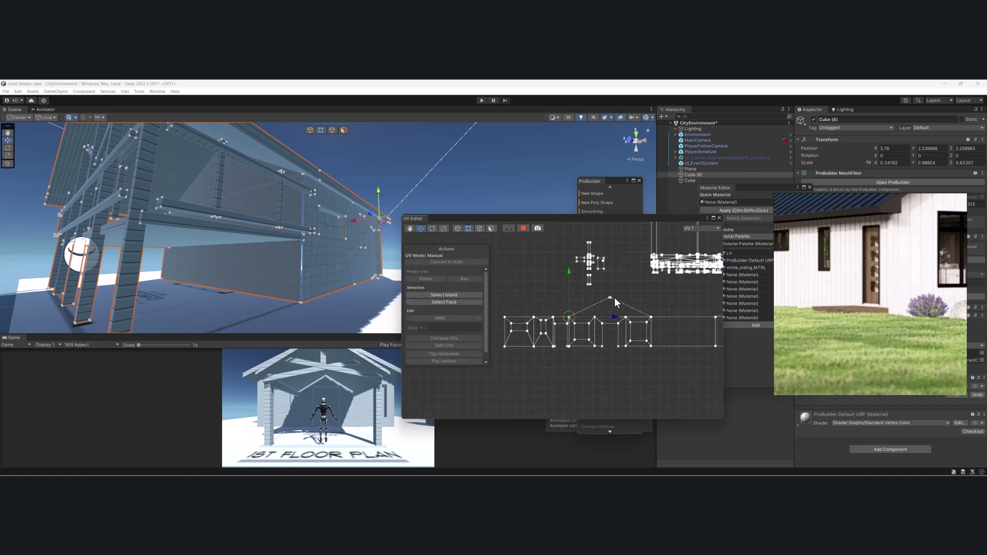
pyautogui.scroll(-2, 615, 297)
# Select the faces of all wall UV islands and try to rotate them as one group.
pyautogui.click(492, 228)
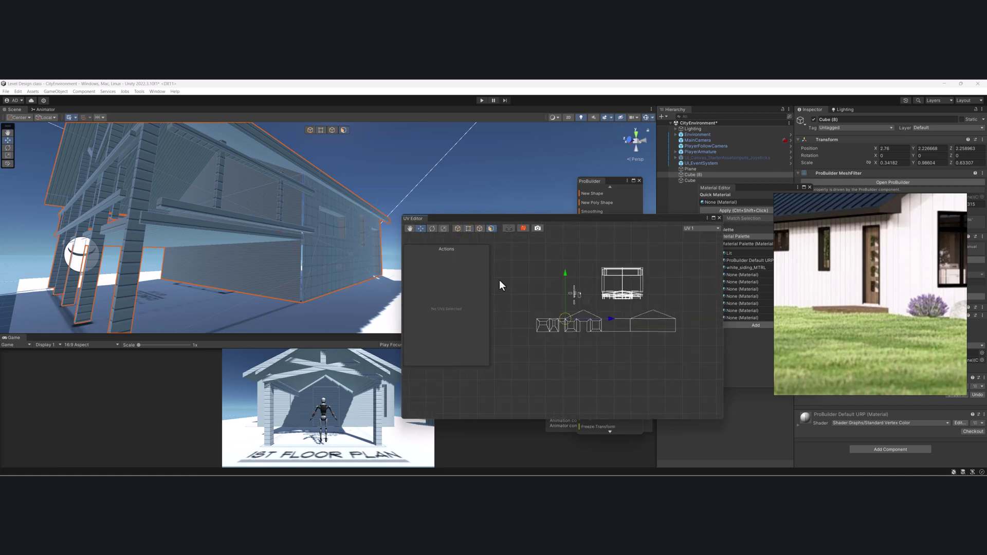
pyautogui.click(602, 328)
pyautogui.scroll(3, 580, 325)
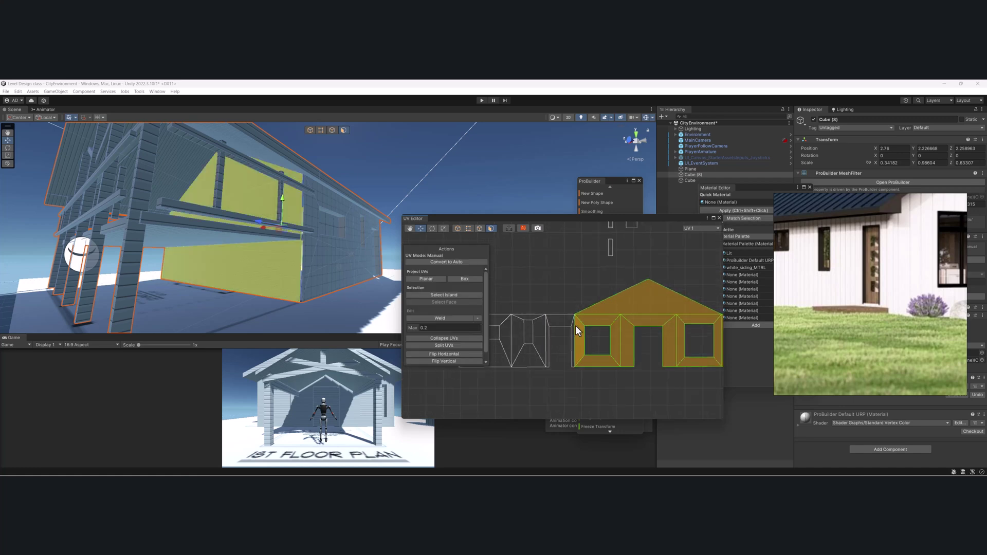
pyautogui.keyDown('shift'); pyautogui.click(567, 322); pyautogui.keyUp('shift')
pyautogui.scroll(-5, 566, 323)
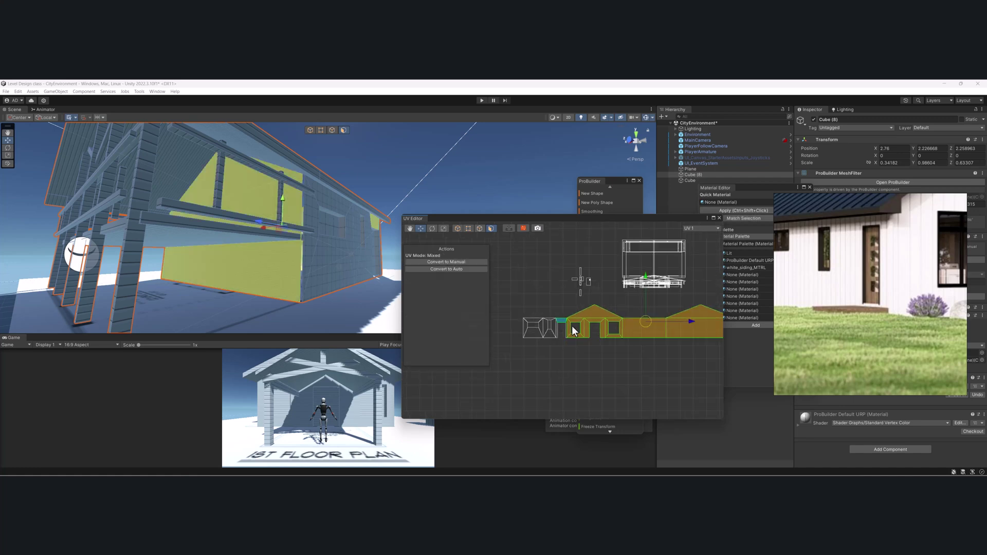
pyautogui.moveTo(687, 341); pyautogui.dragTo(522, 309)
pyautogui.scroll(-8, 250, 245)
pyautogui.keyDown('alt'); pyautogui.moveTo(181, 210); pyautogui.dragTo(199, 223); pyautogui.keyUp('alt')
pyautogui.scroll(2, 282, 233)
pyautogui.scroll(6, 270, 218)
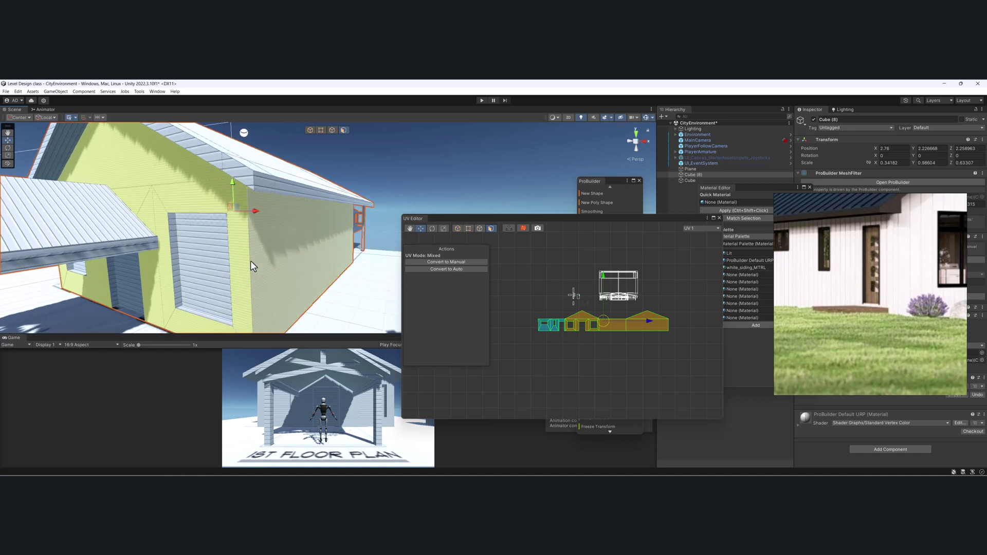
pyautogui.keyDown('alt'); pyautogui.moveTo(271, 254); pyautogui.dragTo(254, 225); pyautogui.keyUp('alt')
pyautogui.moveTo(577, 221); pyautogui.dragTo(586, 208)
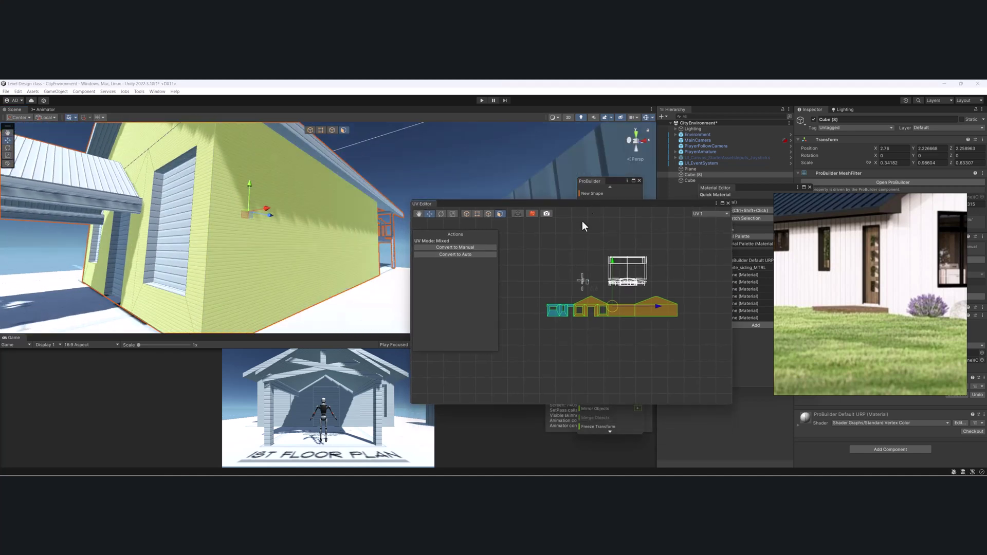
pyautogui.moveTo(576, 274); pyautogui.dragTo(582, 295)
pyautogui.press('e')
pyautogui.hotkey('ctrl', 'z')
pyautogui.click(578, 358)
# Weld the UV vertices of the windowed side wall's island and the adjoining front wall edge, adjusting the maximum weld distance.
pyautogui.scroll(3, 568, 349)
pyautogui.moveTo(557, 338); pyautogui.dragTo(615, 301, button='middle')
pyautogui.click(476, 214)
pyautogui.moveTo(539, 287); pyautogui.dragTo(628, 352)
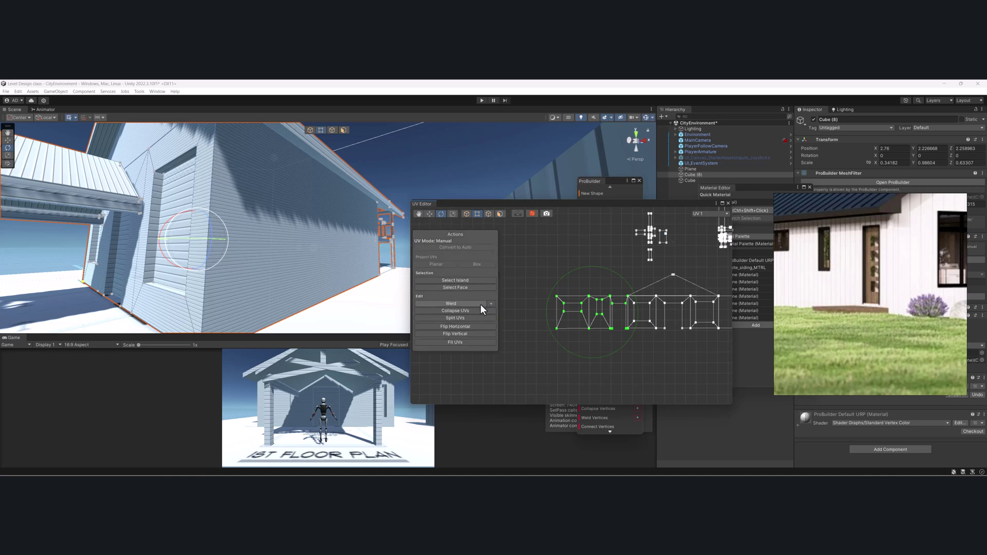
pyautogui.click(442, 313)
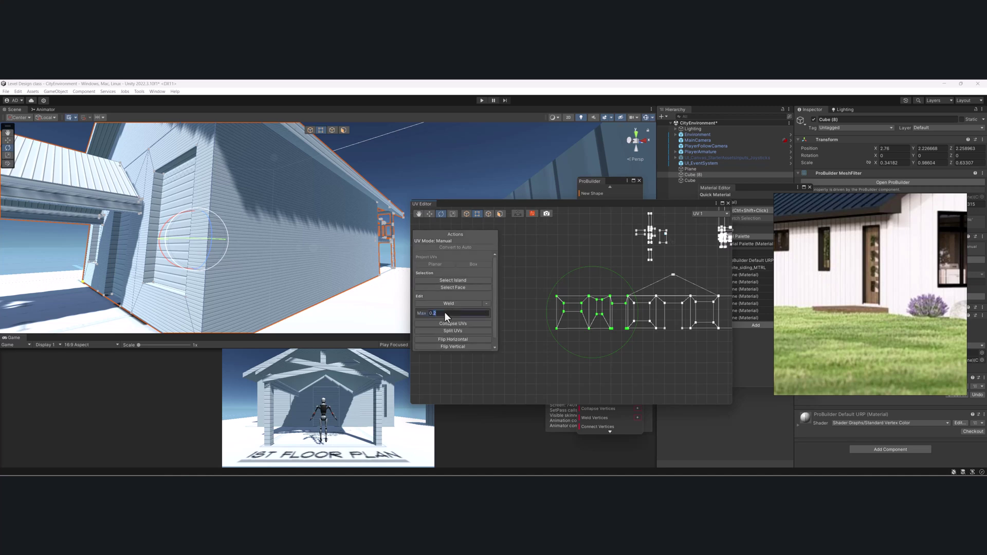
pyautogui.click(442, 303)
pyautogui.click(508, 237)
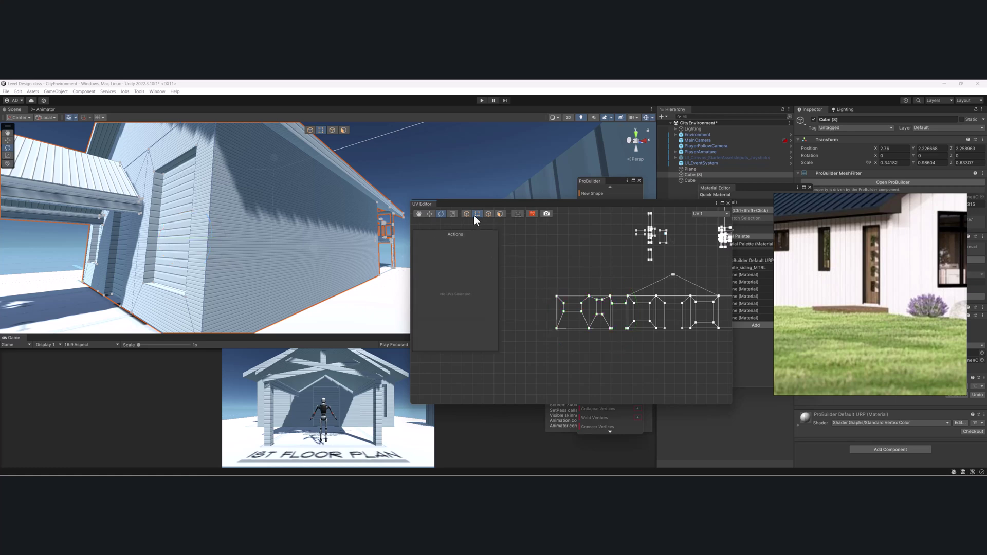
# Nudge the upper middle UV vertex of the windowed side wall's island to test the weld.
pyautogui.scroll(3, 558, 295)
pyautogui.click(618, 280)
pyautogui.press('w')
pyautogui.moveTo(620, 282)
pyautogui.mouseDown()
pyautogui.moveTo(600, 282)
pyautogui.moveTo(619, 282)
pyautogui.mouseUp()
pyautogui.scroll(-5, 623, 286)
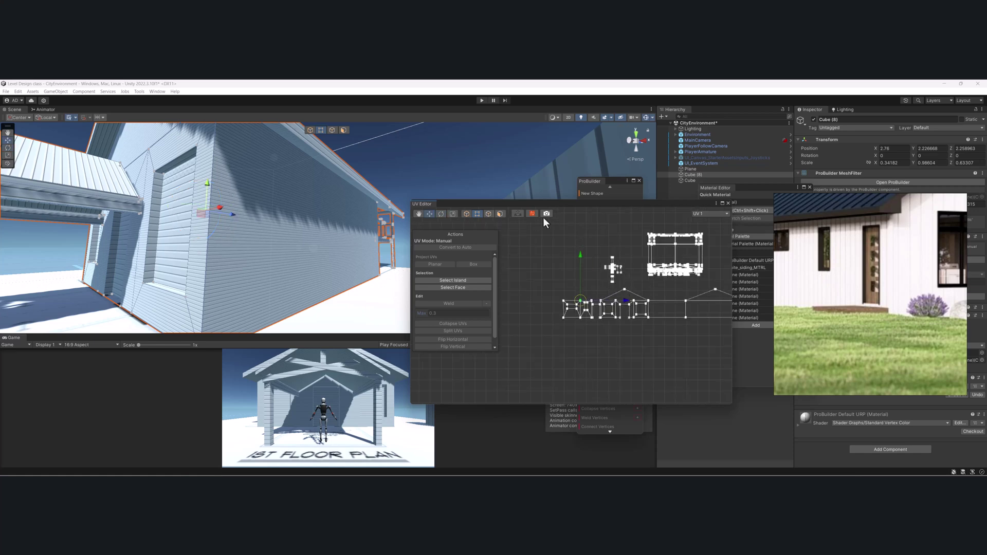
# Try again to rotate the complete row of wall UV islands after welding.
pyautogui.click(500, 214)
pyautogui.scroll(-3, 559, 297)
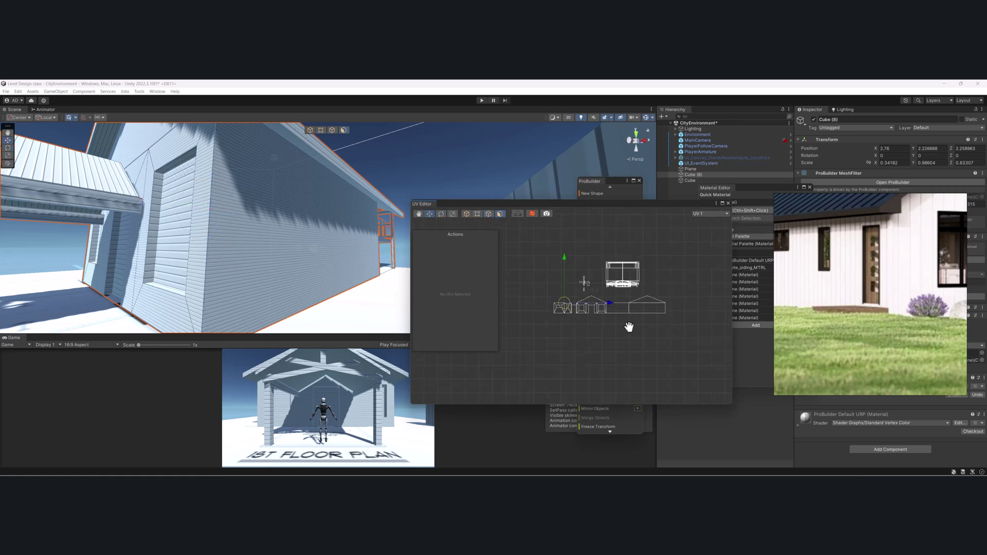
pyautogui.moveTo(559, 297); pyautogui.dragTo(512, 296)
pyautogui.press('e')
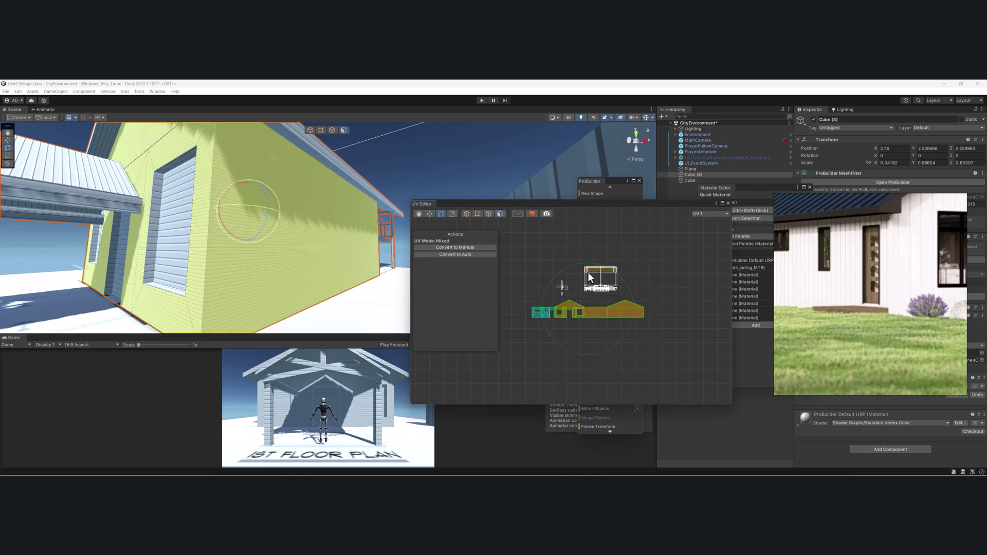
pyautogui.moveTo(557, 271); pyautogui.dragTo(548, 283)
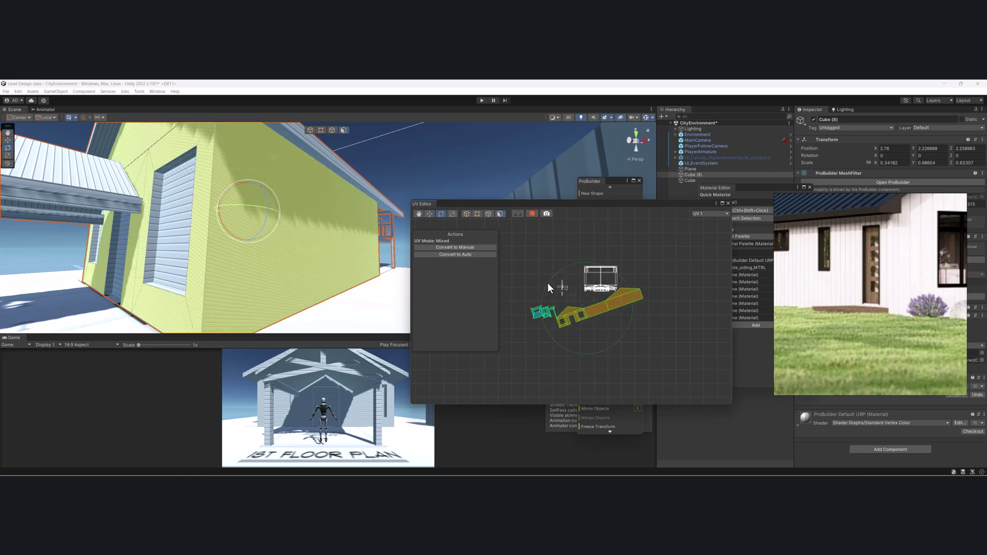
pyautogui.hotkey('ctrl', 'z')
# Examine which UV face corresponds to the windowed side wall's lower panel beneath the wide window.
pyautogui.scroll(7, 567, 305)
pyautogui.moveTo(568, 305); pyautogui.dragTo(696, 291, button='middle')
pyautogui.moveTo(546, 273); pyautogui.dragTo(648, 355)
pyautogui.keyDown('alt'); pyautogui.moveTo(205, 237); pyautogui.dragTo(431, 245); pyautogui.keyUp('alt')
pyautogui.scroll(-6, 305, 245)
pyautogui.scroll(-4, 304, 244)
pyautogui.keyDown('alt'); pyautogui.moveTo(235, 242); pyautogui.dragTo(222, 261); pyautogui.keyUp('alt')
pyautogui.click(202, 259)
pyautogui.press('w')
pyautogui.click(222, 262)
pyautogui.scroll(3, 565, 302)
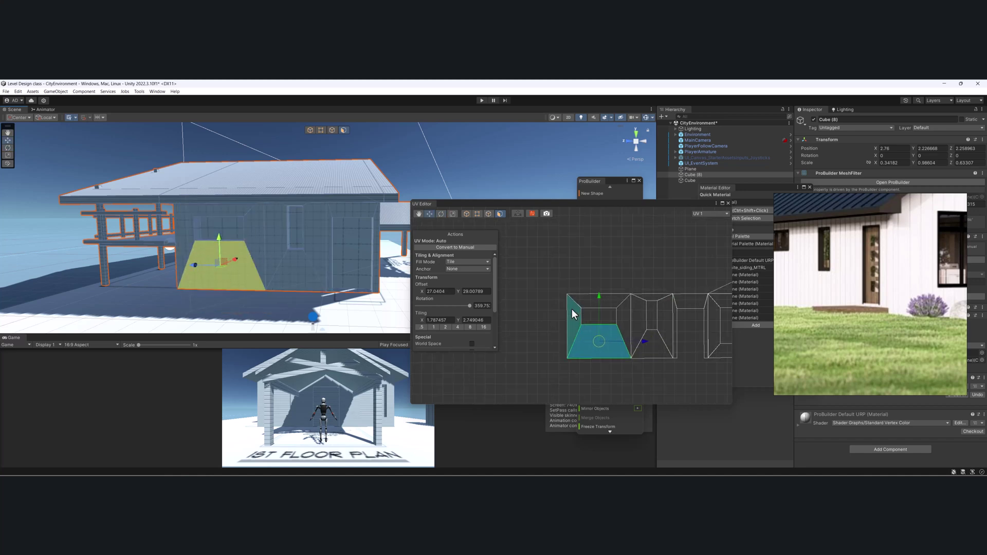
# Compare the UV mode and tiling settings of the windowed side wall's faces with those of the gabled front wall.
pyautogui.moveTo(548, 266); pyautogui.dragTo(664, 338)
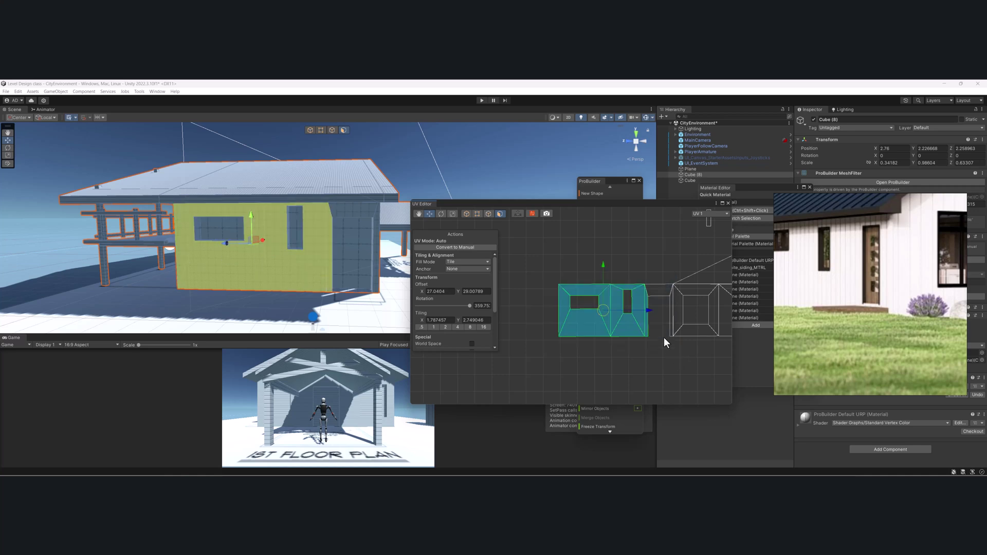
pyautogui.moveTo(547, 273); pyautogui.dragTo(671, 345)
pyautogui.click(668, 315)
pyautogui.click(670, 314)
pyautogui.keyDown('shift'); pyautogui.click(659, 289); pyautogui.keyUp('shift')
pyautogui.keyDown('shift'); pyautogui.click(646, 304); pyautogui.keyUp('shift')
pyautogui.keyDown('shift'); pyautogui.click(637, 303); pyautogui.keyUp('shift')
pyautogui.keyDown('shift'); pyautogui.moveTo(578, 264); pyautogui.dragTo(635, 359); pyautogui.keyUp('shift')
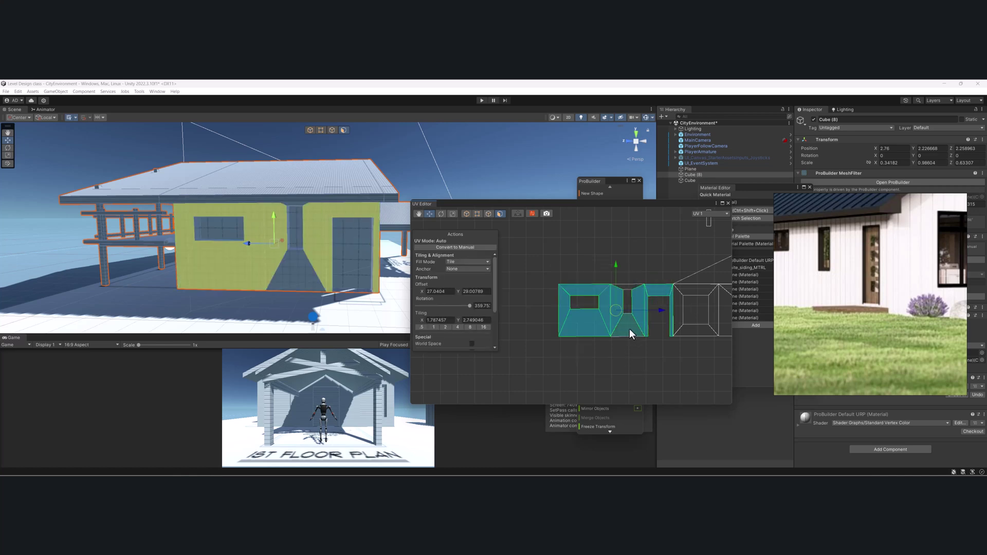
pyautogui.scroll(-3, 628, 284)
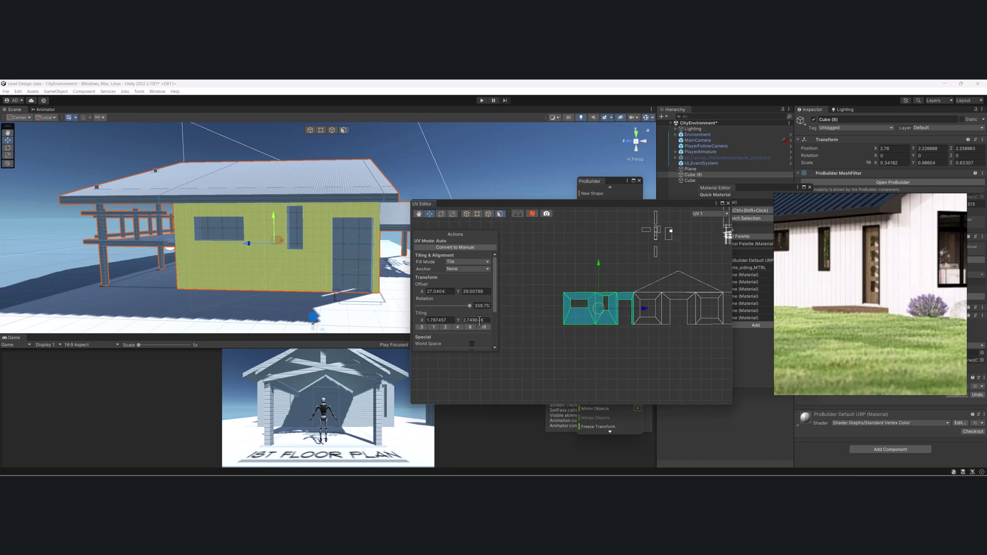
pyautogui.scroll(-3, 460, 271)
pyautogui.scroll(3, 460, 270)
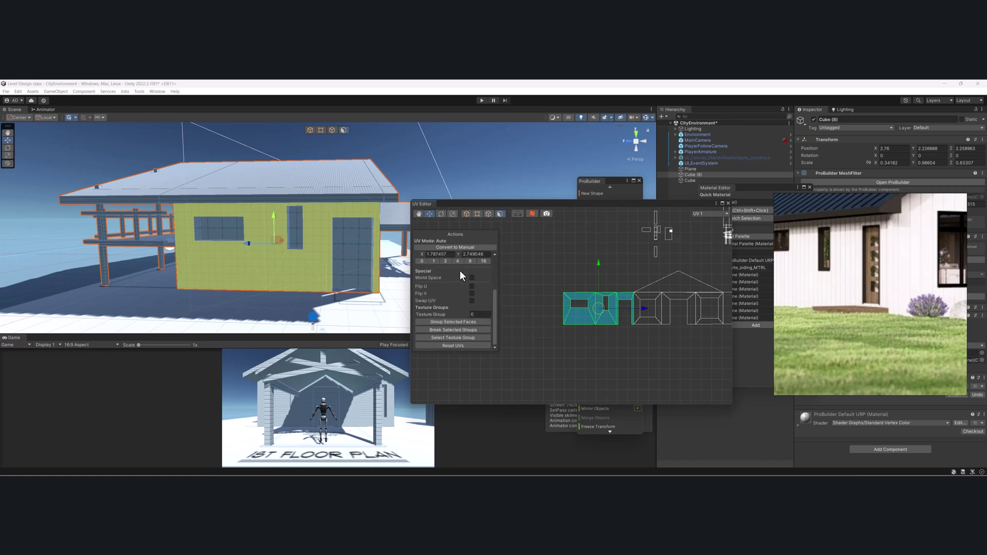
pyautogui.scroll(-3, 460, 276)
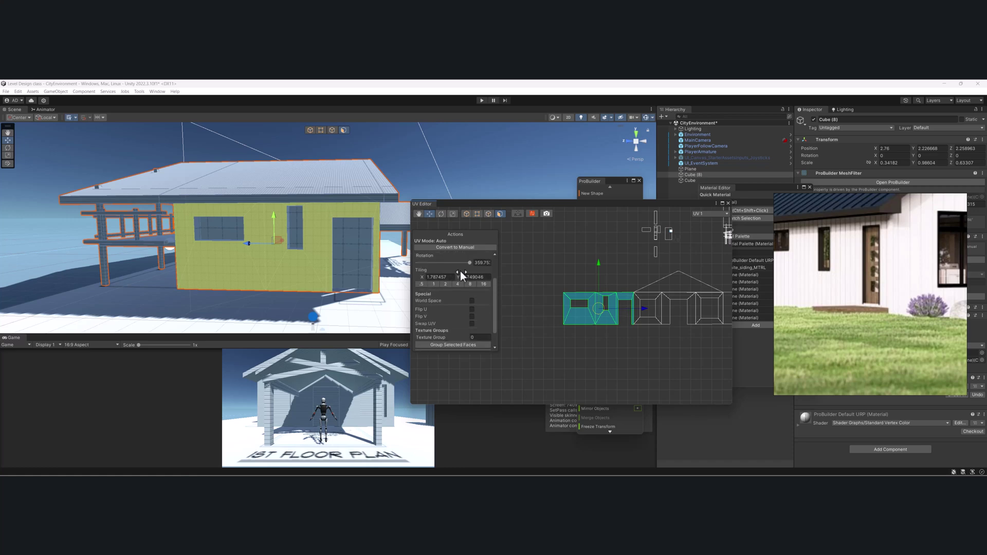
pyautogui.moveTo(641, 270); pyautogui.dragTo(707, 361)
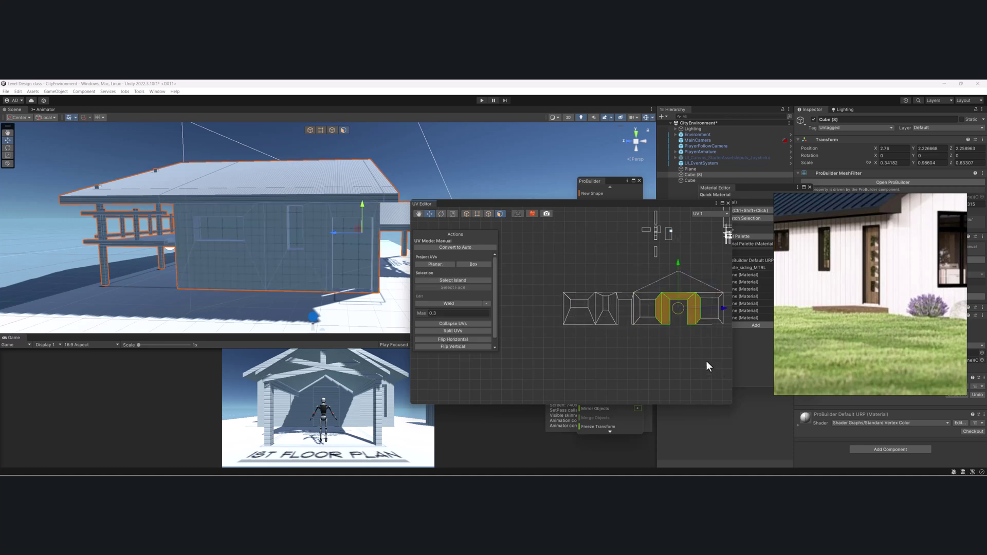
# Convert all faces of the windowed side wall to manual UV mode and unwrap them with a box projection.
pyautogui.moveTo(554, 280); pyautogui.dragTo(633, 351)
pyautogui.keyDown('shift'); pyautogui.click(615, 298); pyautogui.keyUp('shift')
pyautogui.keyDown('shift'); pyautogui.click(620, 298); pyautogui.keyUp('shift')
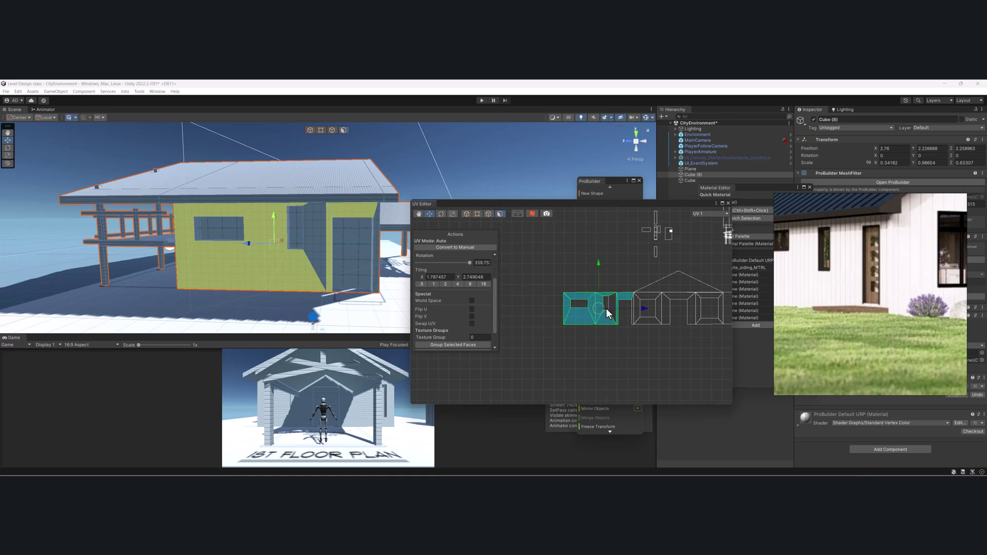
pyautogui.keyDown('shift'); pyautogui.click(613, 310); pyautogui.keyUp('shift')
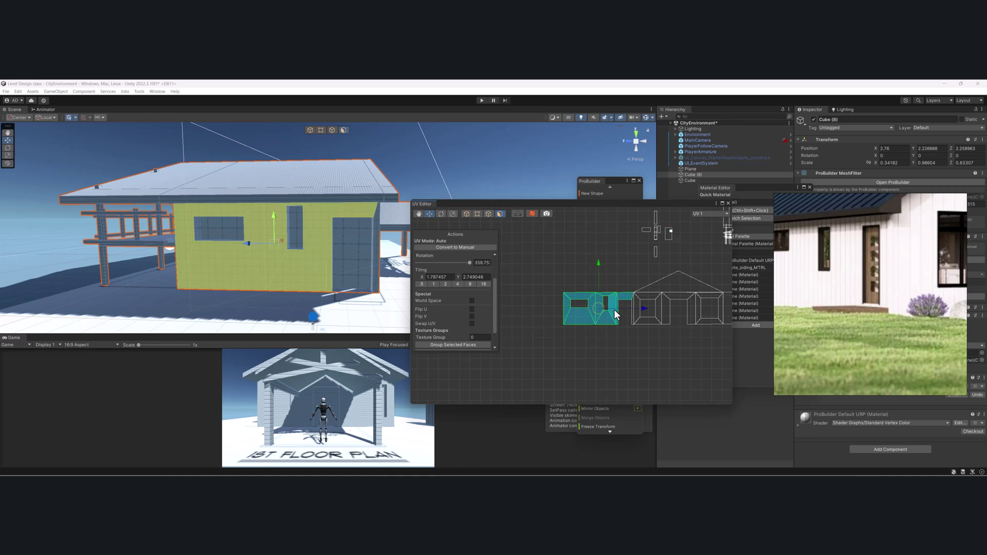
pyautogui.click(448, 248)
pyautogui.click(468, 267)
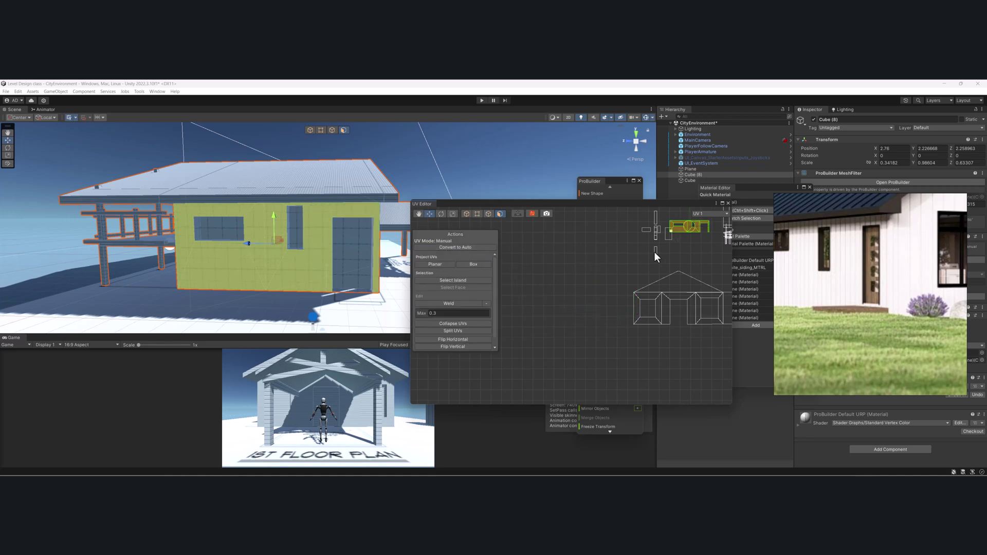
# Move the re-projected side wall UV island beside the gabled front wall island and scale it to the same height.
pyautogui.moveTo(689, 230); pyautogui.dragTo(547, 305)
pyautogui.click(555, 353)
pyautogui.scroll(3, 557, 318)
pyautogui.moveTo(569, 276); pyautogui.dragTo(591, 283, button='middle')
pyautogui.scroll(-4, 589, 290)
pyautogui.press('r')
pyautogui.moveTo(527, 279); pyautogui.dragTo(774, 245)
pyautogui.moveTo(568, 304); pyautogui.dragTo(635, 280)
pyautogui.press('w')
pyautogui.moveTo(569, 306); pyautogui.dragTo(597, 312)
pyautogui.scroll(-2, 596, 311)
pyautogui.scroll(2, 621, 326)
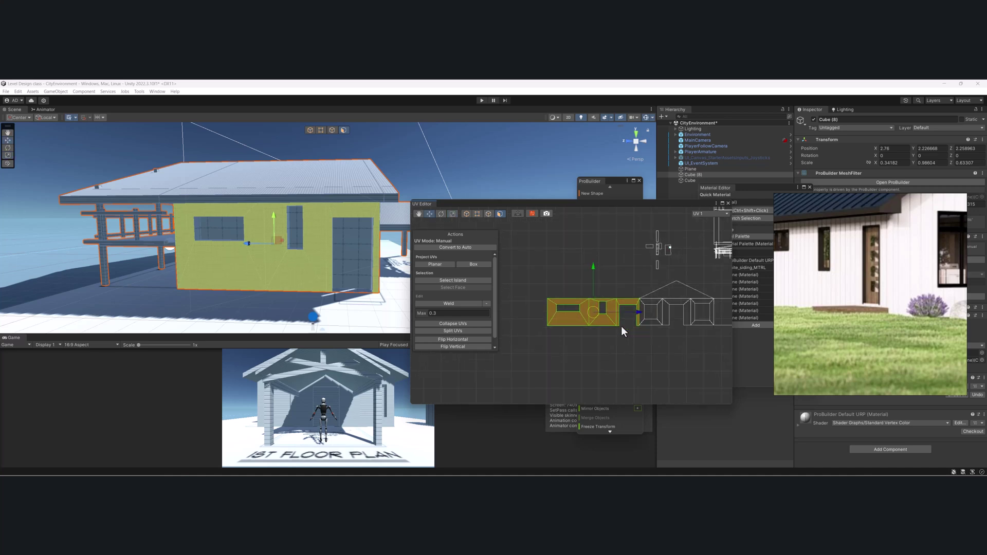
# Weld the UV vertices along the edge shared by the side wall and gabled front wall islands.
pyautogui.click(478, 214)
pyautogui.scroll(3, 638, 297)
pyautogui.moveTo(637, 297); pyautogui.dragTo(600, 291, button='middle')
pyautogui.click(613, 282)
pyautogui.moveTo(616, 342); pyautogui.dragTo(615, 344)
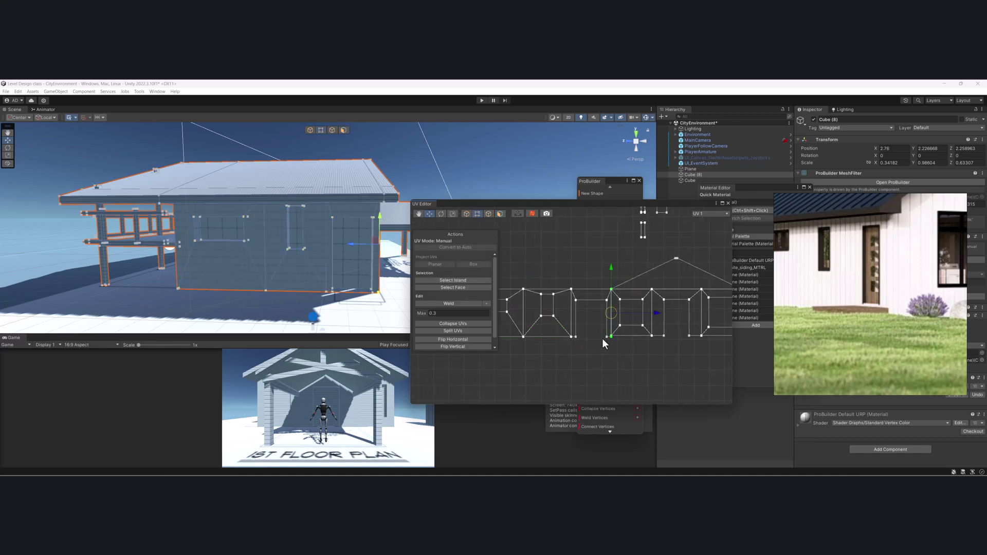
pyautogui.click(446, 303)
pyautogui.scroll(-3, 593, 317)
pyautogui.scroll(-1, 595, 318)
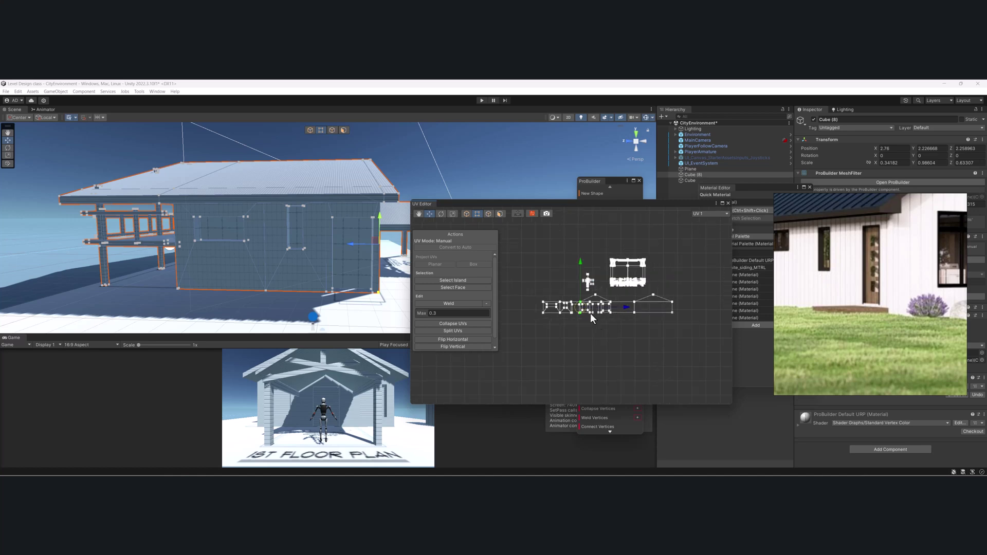
# Rotate the complete row of wall UV islands a quarter turn so that it stands vertically.
pyautogui.click(497, 213)
pyautogui.moveTo(686, 340); pyautogui.dragTo(529, 290)
pyautogui.press('e')
pyautogui.moveTo(596, 261); pyautogui.dragTo(575, 313)
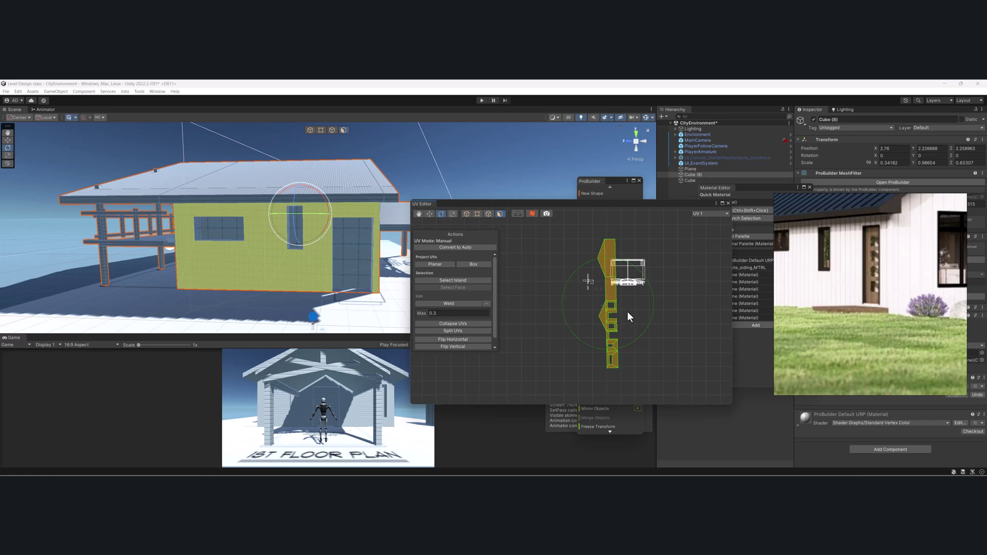
pyautogui.keyDown('alt'); pyautogui.moveTo(259, 284); pyautogui.dragTo(257, 250); pyautogui.keyUp('alt')
pyautogui.scroll(4, 313, 262)
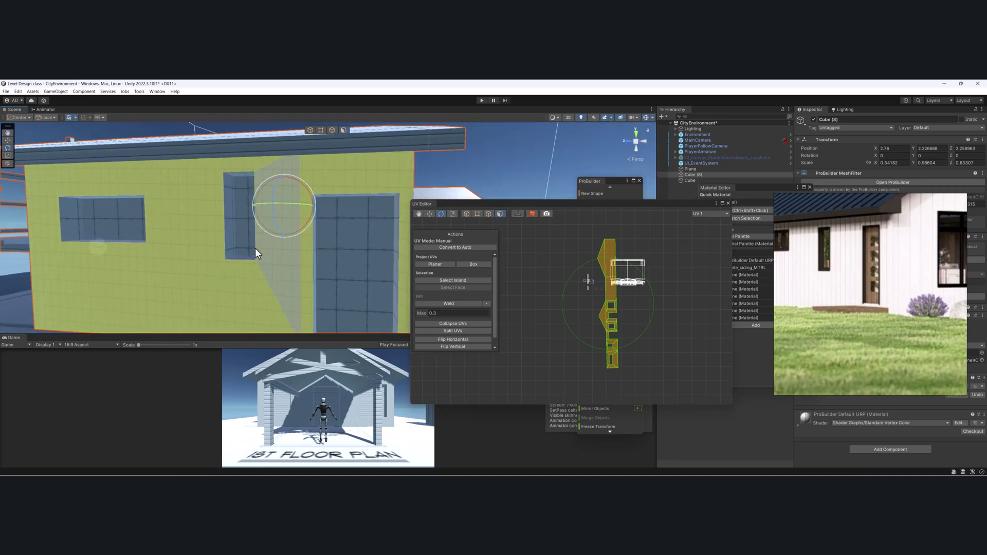
pyautogui.moveTo(668, 202); pyautogui.dragTo(715, 335)
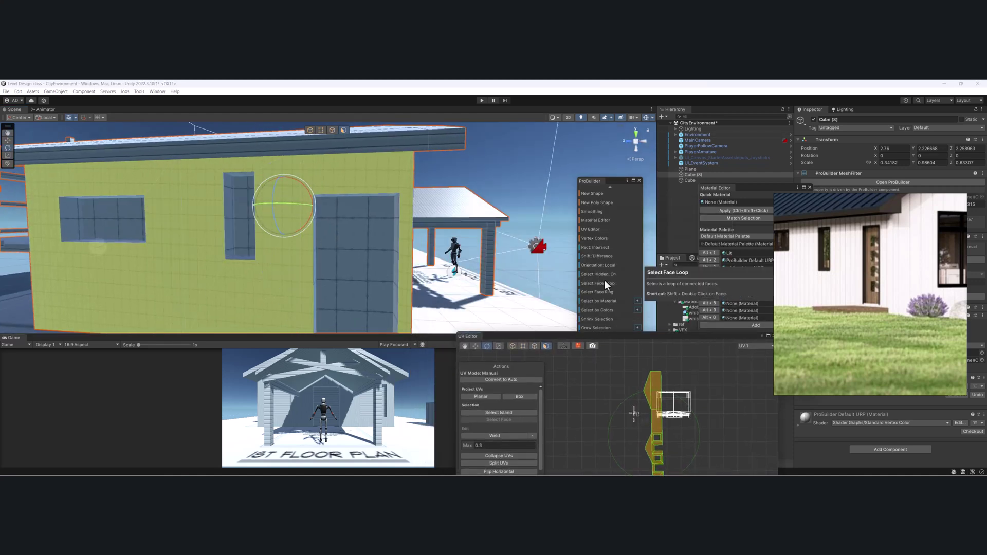
# Scale down the combined wall UV island and straighten its rotation so the siding boards run vertically on the walls.
pyautogui.moveTo(685, 412); pyautogui.dragTo(667, 390, button='middle')
pyautogui.press('r')
pyautogui.moveTo(638, 411); pyautogui.dragTo(596, 452)
pyautogui.press('e')
pyautogui.moveTo(644, 366); pyautogui.dragTo(646, 372)
pyautogui.scroll(5, 613, 396)
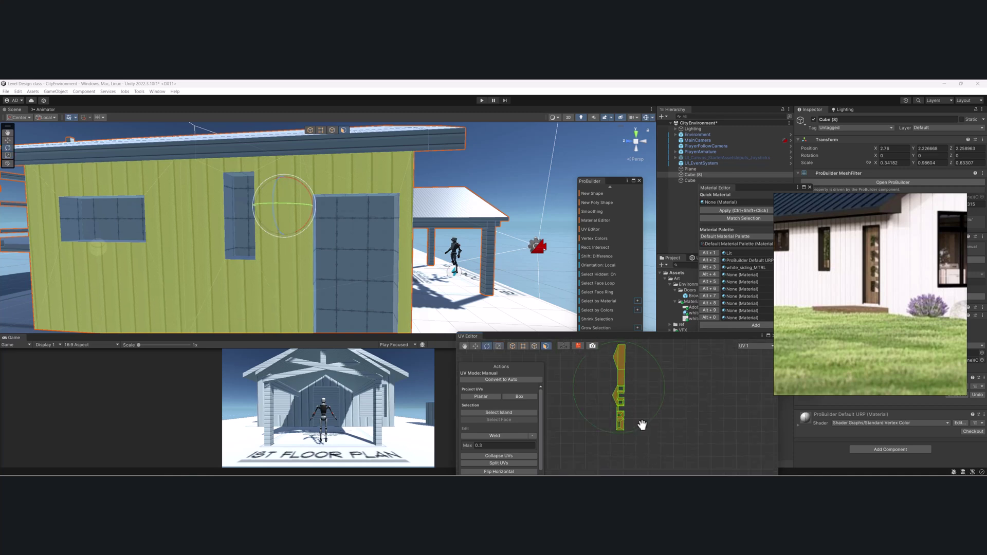
pyautogui.moveTo(665, 353); pyautogui.dragTo(605, 376)
pyautogui.press('r')
pyautogui.scroll(-5, 390, 257)
pyautogui.keyDown('alt'); pyautogui.moveTo(382, 242); pyautogui.dragTo(287, 175); pyautogui.keyUp('alt')
pyautogui.scroll(4, 414, 238)
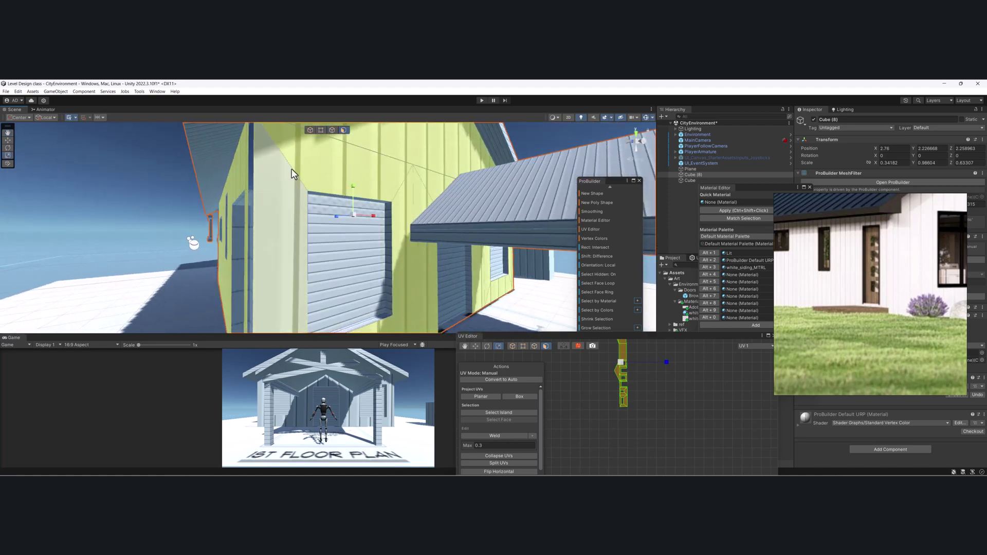
pyautogui.scroll(-5, 329, 210)
pyautogui.keyDown('alt'); pyautogui.moveTo(539, 257); pyautogui.dragTo(425, 277); pyautogui.keyUp('alt')
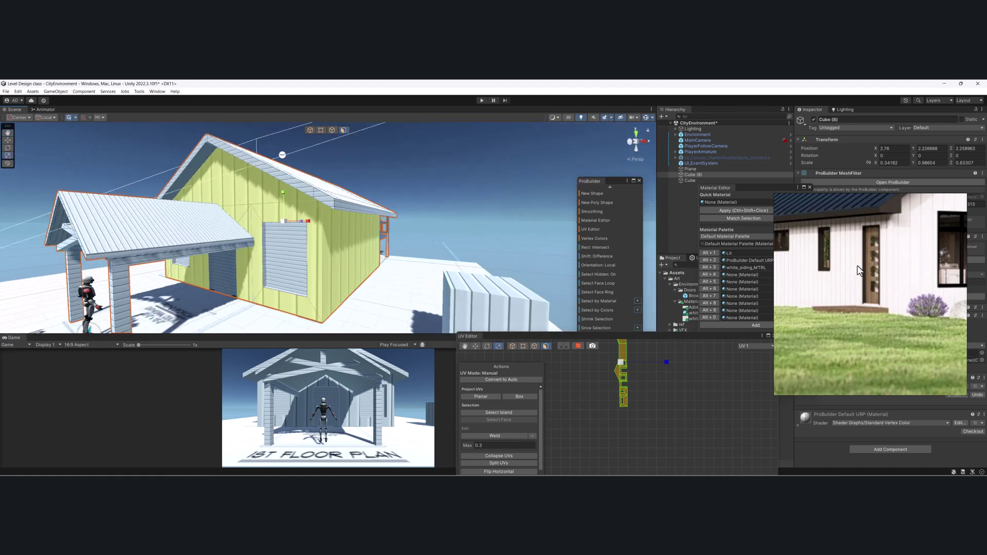
# Enlarge the wall UV island slightly to narrow the siding boards toward the spacing in the reference photo.
pyautogui.moveTo(818, 259); pyautogui.dragTo(796, 279)
pyautogui.scroll(5, 635, 370)
pyautogui.scroll(2, 634, 368)
pyautogui.moveTo(633, 368); pyautogui.dragTo(626, 443, button='middle')
pyautogui.moveTo(614, 343); pyautogui.dragTo(619, 401, button='middle')
pyautogui.scroll(-1, 629, 366)
pyautogui.scroll(1, 629, 366)
pyautogui.moveTo(629, 366); pyautogui.dragTo(625, 384, button='middle')
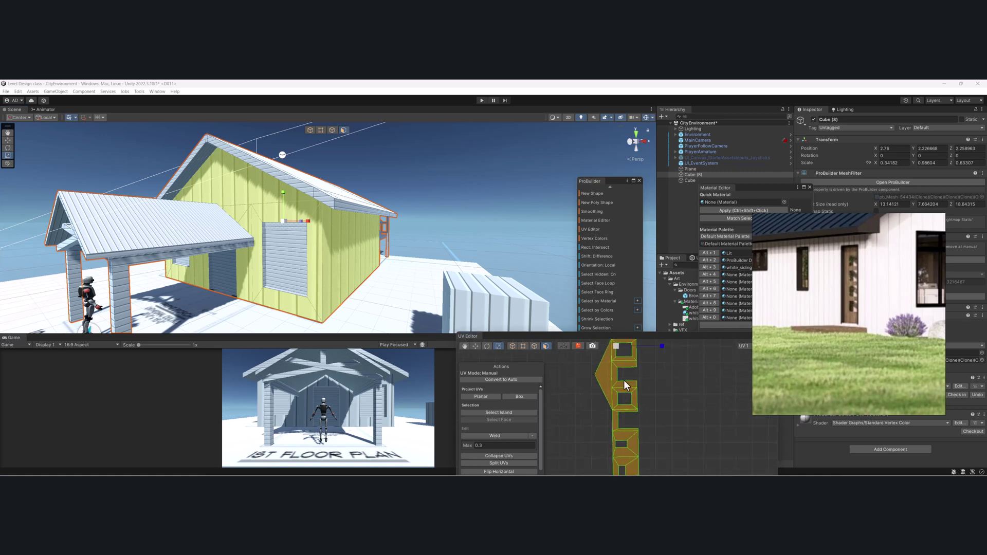
pyautogui.scroll(-1, 615, 347)
pyautogui.moveTo(629, 343); pyautogui.dragTo(652, 329)
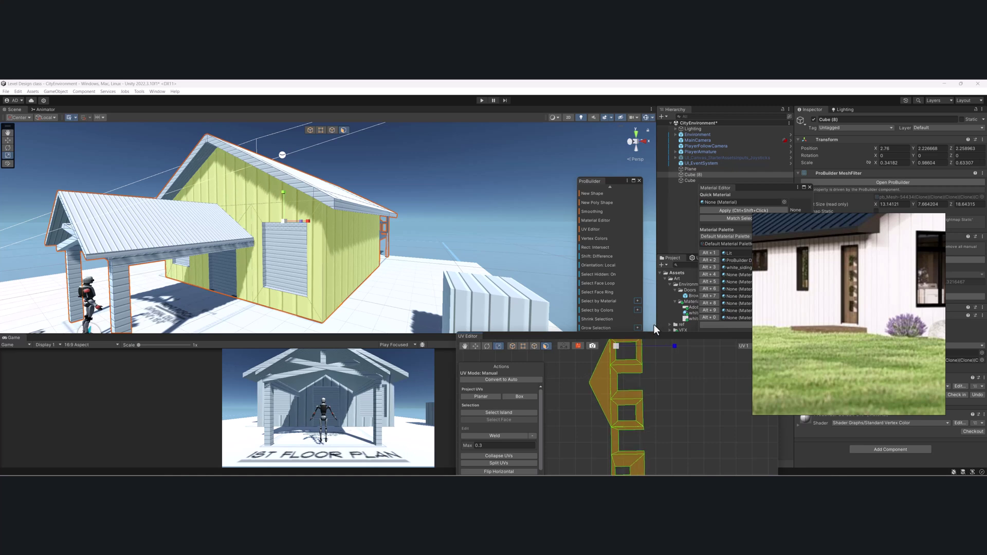
# Fine-tune the wall UV island's rotation, enlarge it further for narrower siding boards, and deselect the faces.
pyautogui.moveTo(632, 379); pyautogui.dragTo(637, 432, button='middle')
pyautogui.press('e')
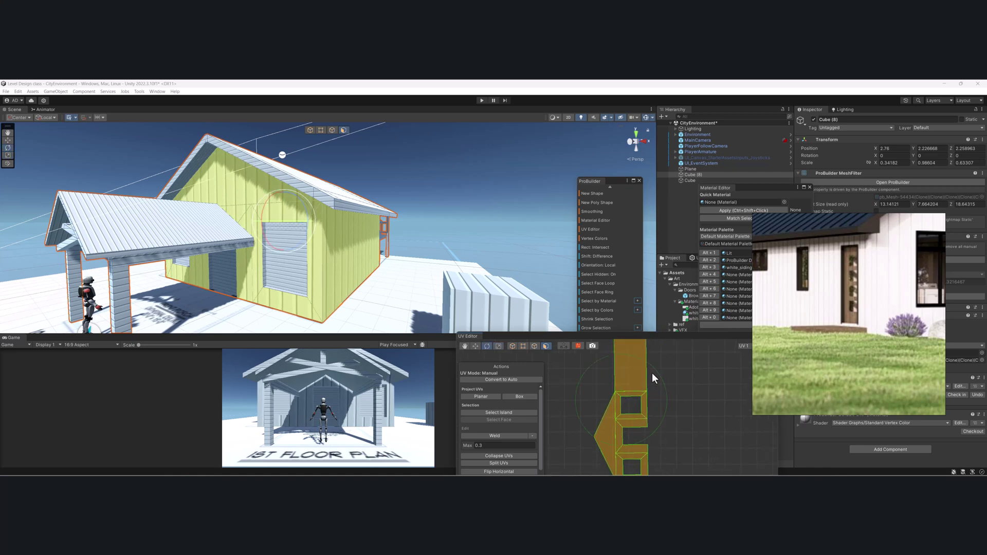
pyautogui.moveTo(655, 368)
pyautogui.mouseDown()
pyautogui.moveTo(638, 390)
pyautogui.moveTo(671, 372)
pyautogui.mouseUp()
pyautogui.press('r')
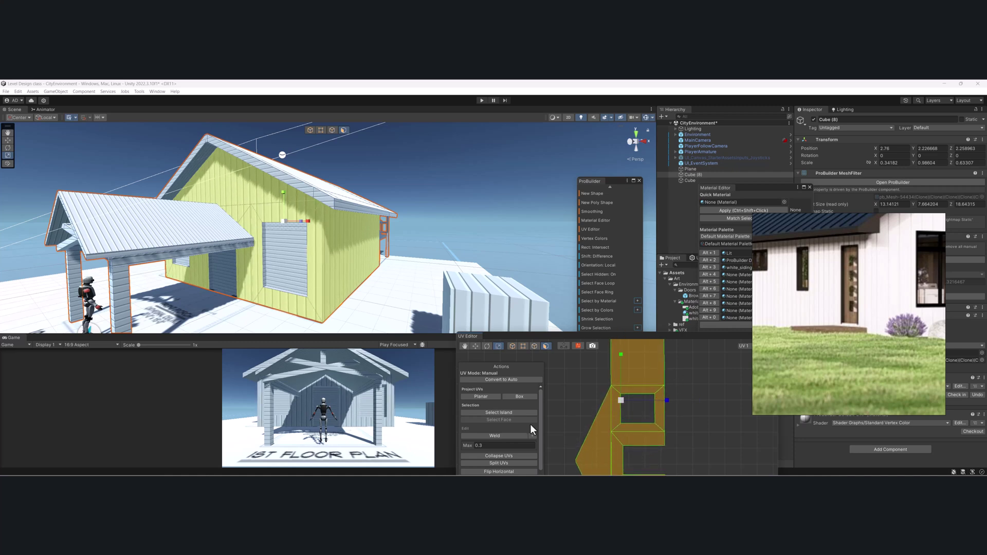
pyautogui.scroll(-4, 365, 240)
pyautogui.moveTo(365, 240)
pyautogui.keyDown('alt'); pyautogui.mouseDown()
pyautogui.moveTo(254, 236)
pyautogui.moveTo(368, 236)
pyautogui.mouseUp(); pyautogui.keyUp('alt')
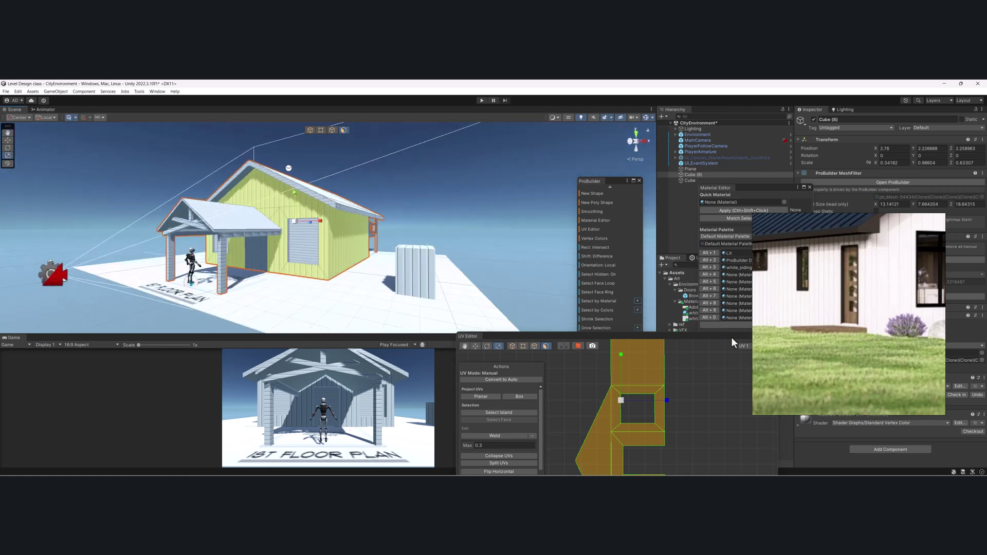
pyautogui.moveTo(732, 337); pyautogui.dragTo(584, 291)
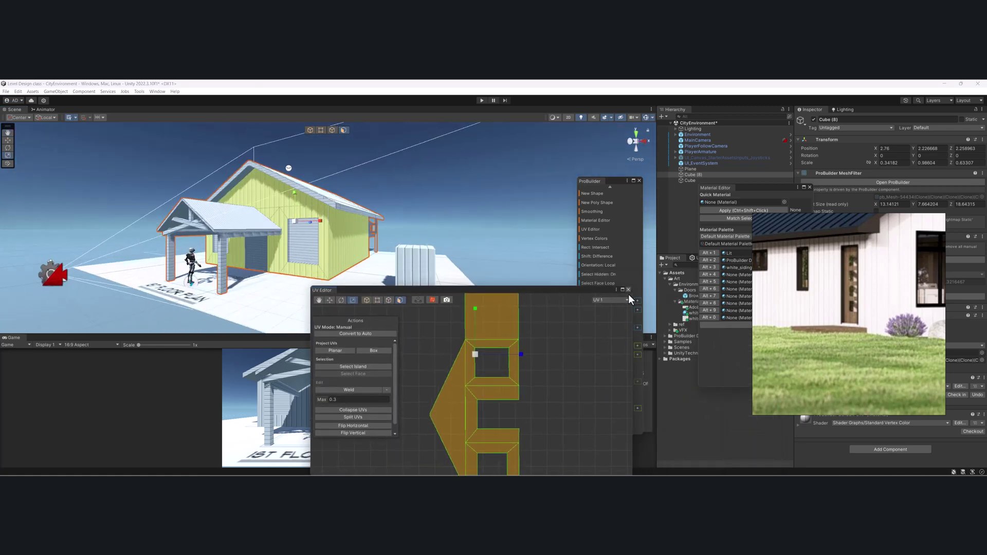
pyautogui.click(570, 356)
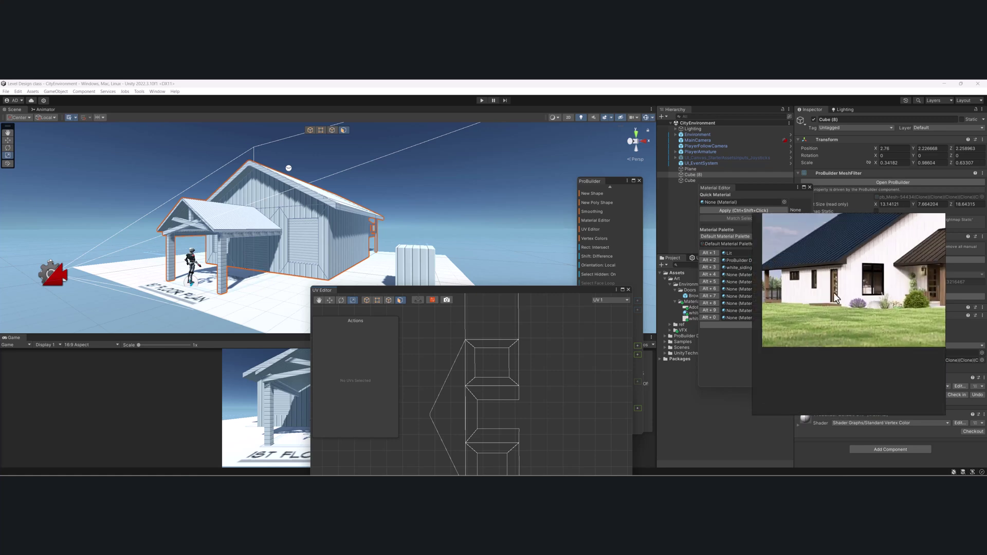
# Examine the textured house from several angles and compare it with the reference photo of the full house.
pyautogui.keyDown('alt'); pyautogui.moveTo(446, 236); pyautogui.dragTo(314, 262); pyautogui.keyUp('alt')
pyautogui.keyDown('alt'); pyautogui.moveTo(394, 205); pyautogui.dragTo(464, 237); pyautogui.keyUp('alt')
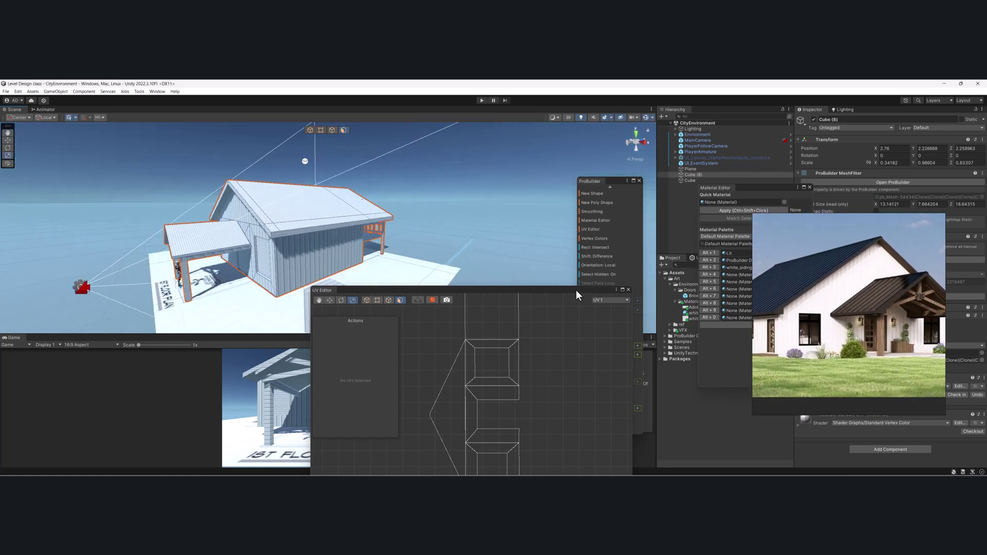
pyautogui.moveTo(579, 291); pyautogui.dragTo(685, 181)
pyautogui.scroll(-5, 636, 288)
pyautogui.keyDown('alt'); pyautogui.moveTo(386, 228); pyautogui.dragTo(360, 267); pyautogui.keyUp('alt')
pyautogui.moveTo(637, 179); pyautogui.dragTo(609, 250)
pyautogui.moveTo(866, 255); pyautogui.dragTo(800, 240)
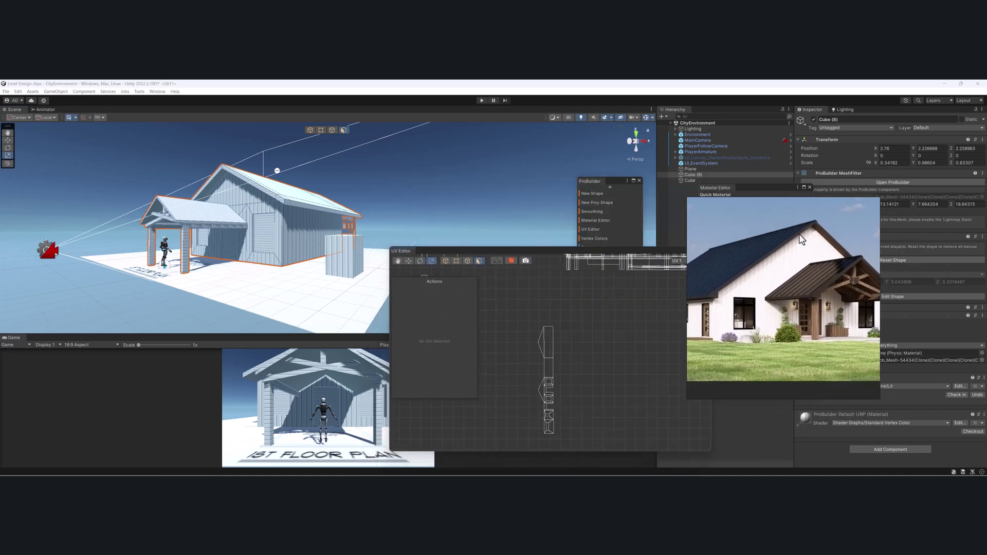